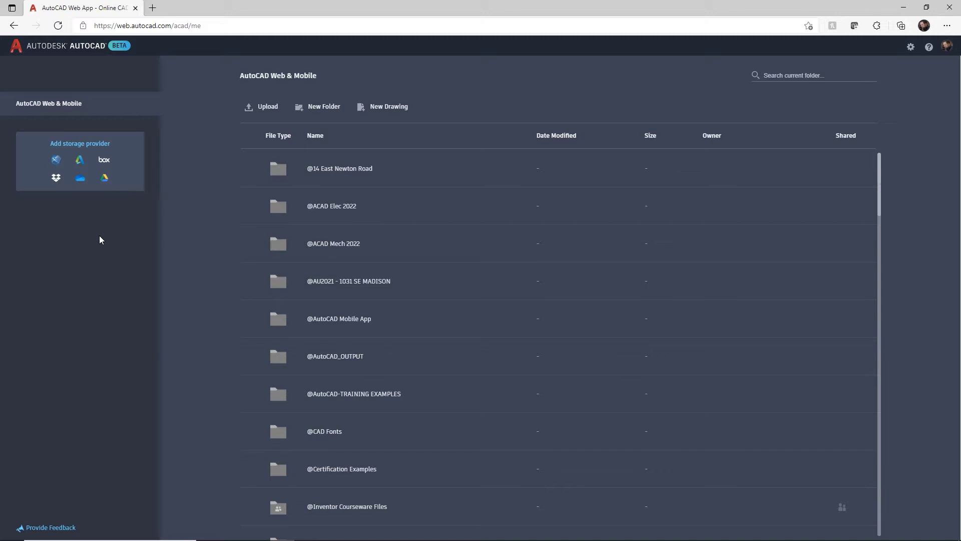
{"action": "left_click", "coordinate": [358, 281]}
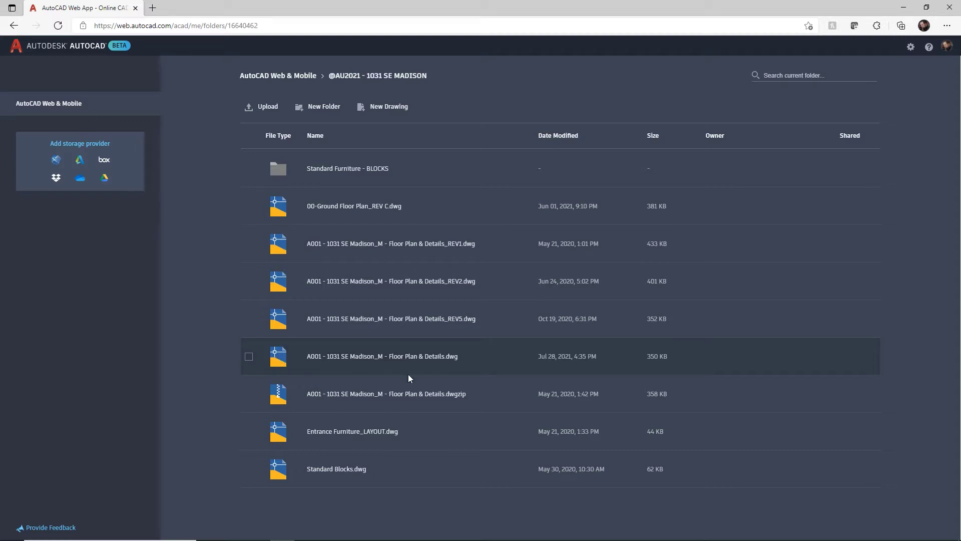
{"action": "left_click", "coordinate": [437, 356]}
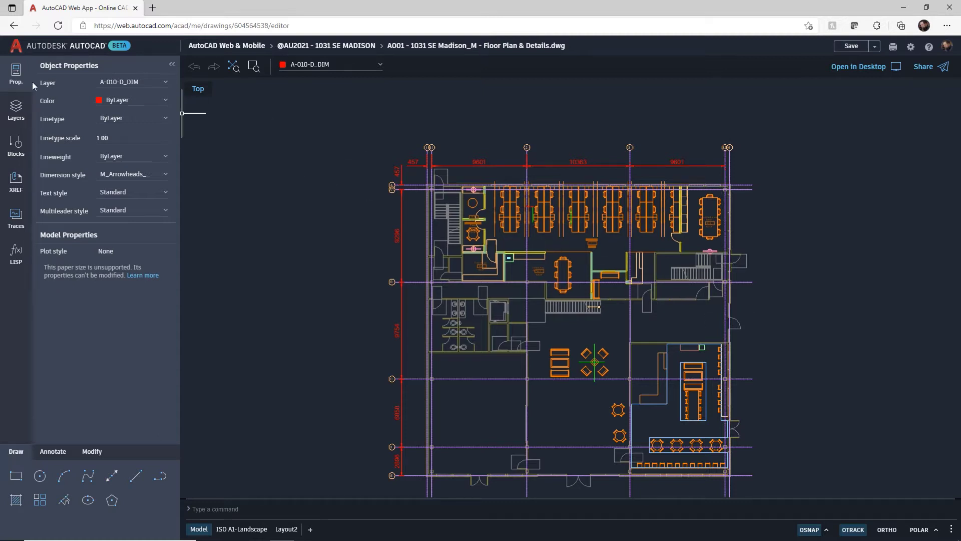
{"action": "left_click", "coordinate": [18, 106]}
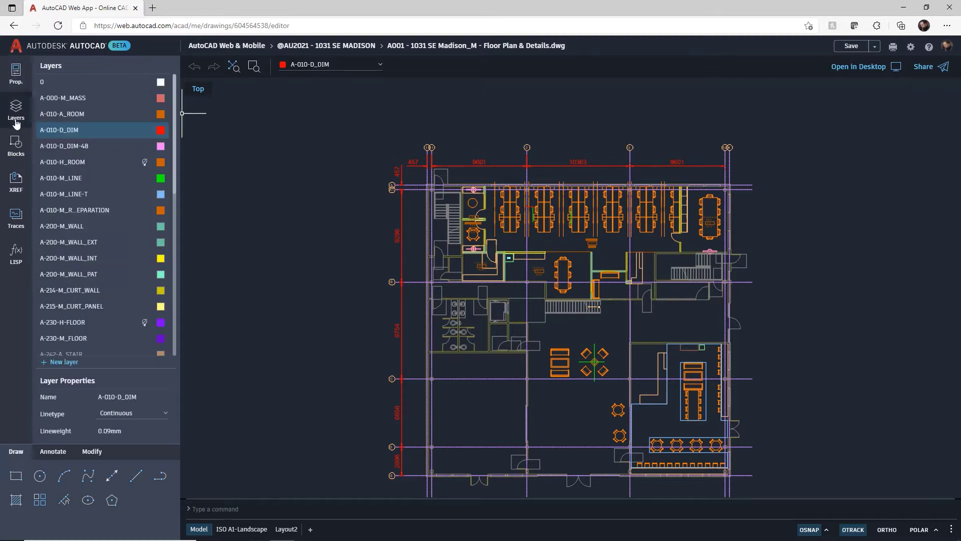
{"action": "left_click", "coordinate": [14, 143]}
{"action": "left_click", "coordinate": [16, 181]}
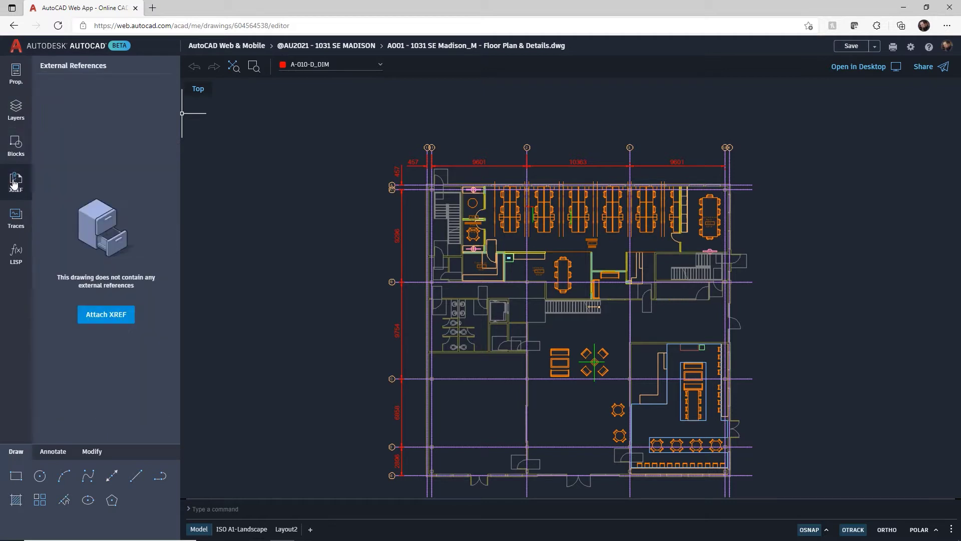
{"action": "left_click", "coordinate": [16, 218]}
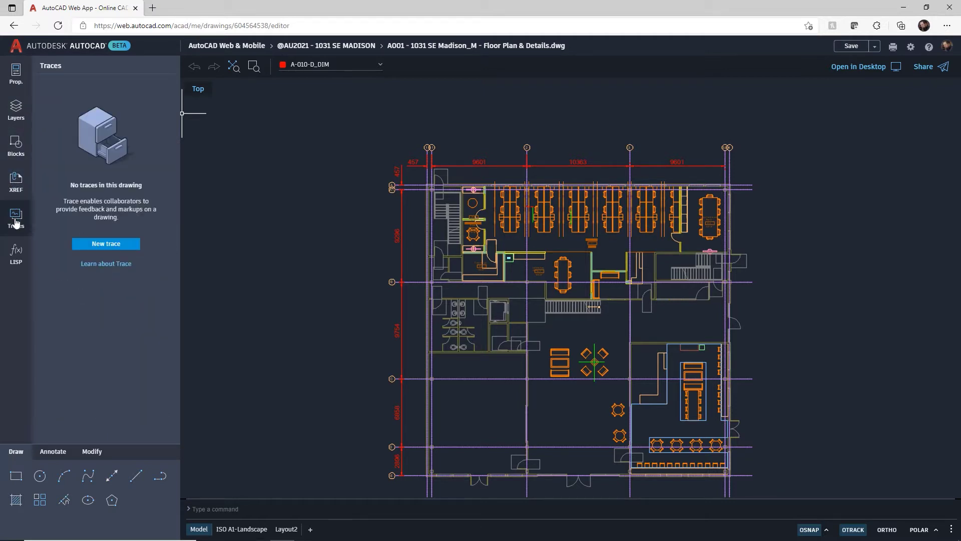
{"action": "left_click", "coordinate": [15, 255]}
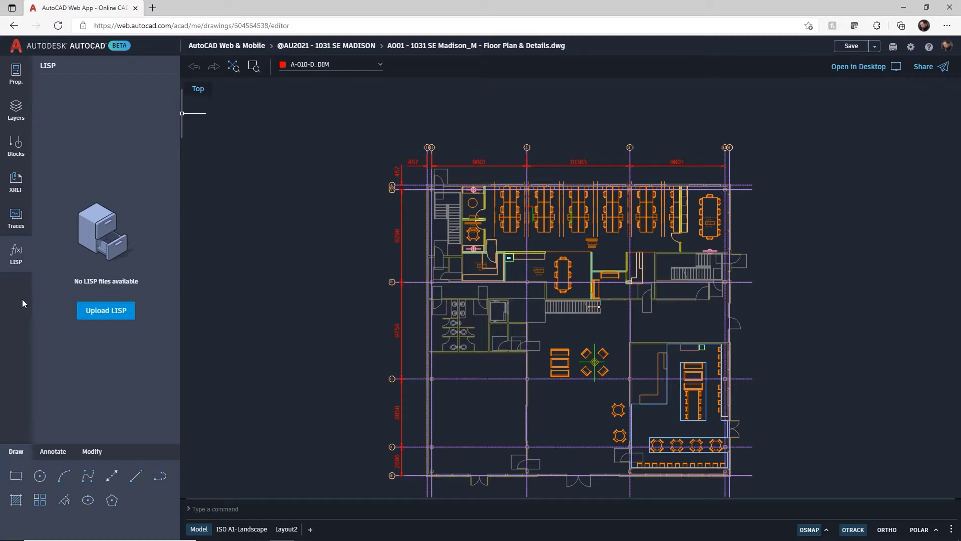
{"action": "left_click", "coordinate": [16, 73]}
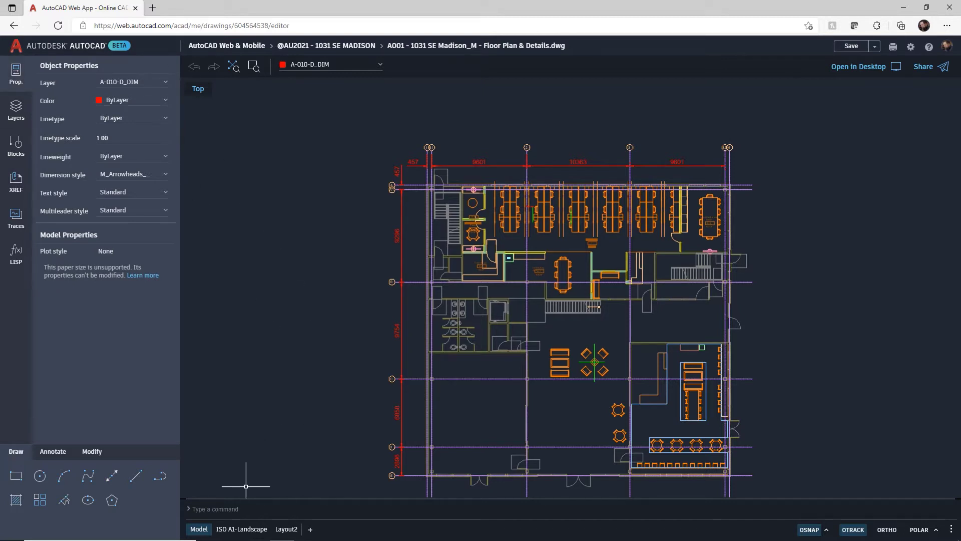
{"action": "left_click", "coordinate": [236, 530]}
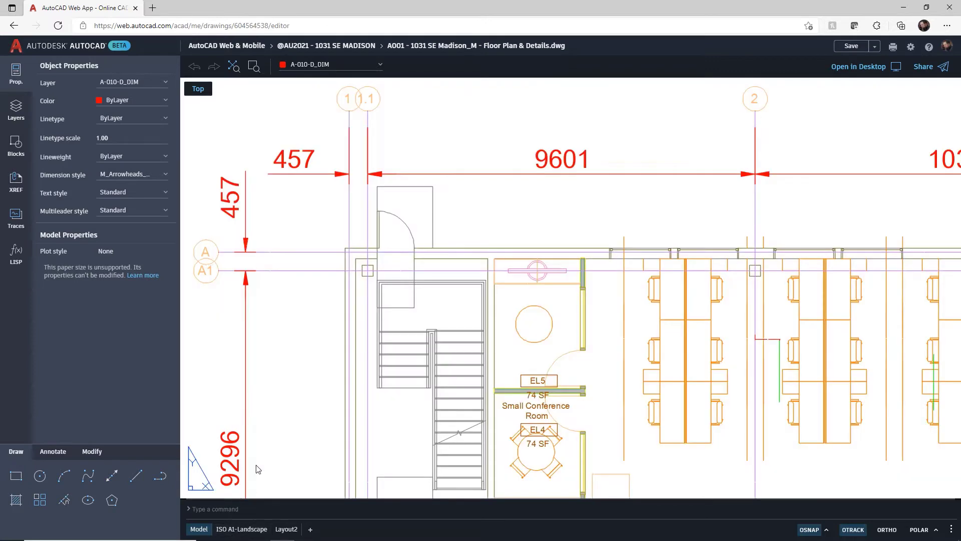
{"action": "scroll", "coordinate": [321, 351], "scroll_direction": "down", "scroll_amount": 3}
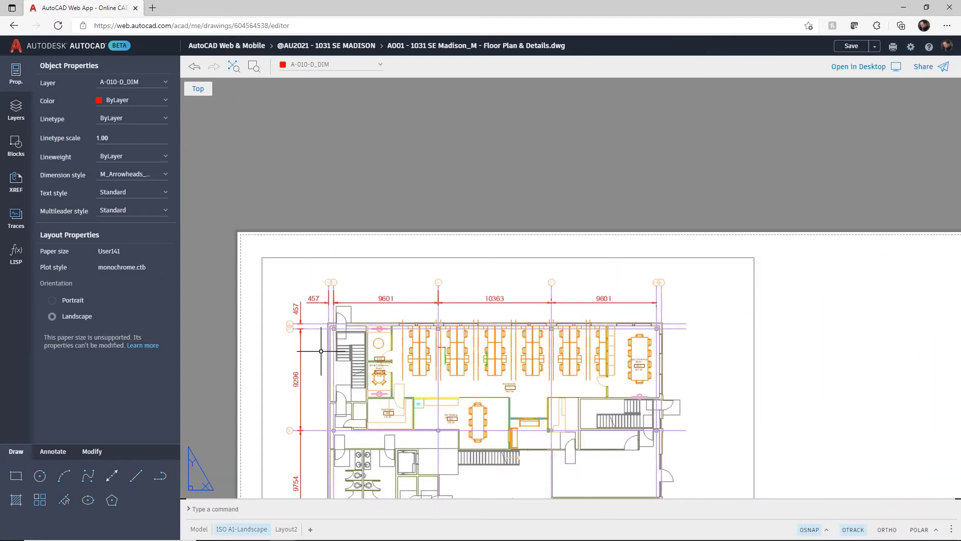
{"action": "scroll", "coordinate": [546, 289], "scroll_direction": "down", "scroll_amount": 5}
{"action": "middle_click_drag", "start_coordinate": [696, 347], "coordinate": [666, 235]}
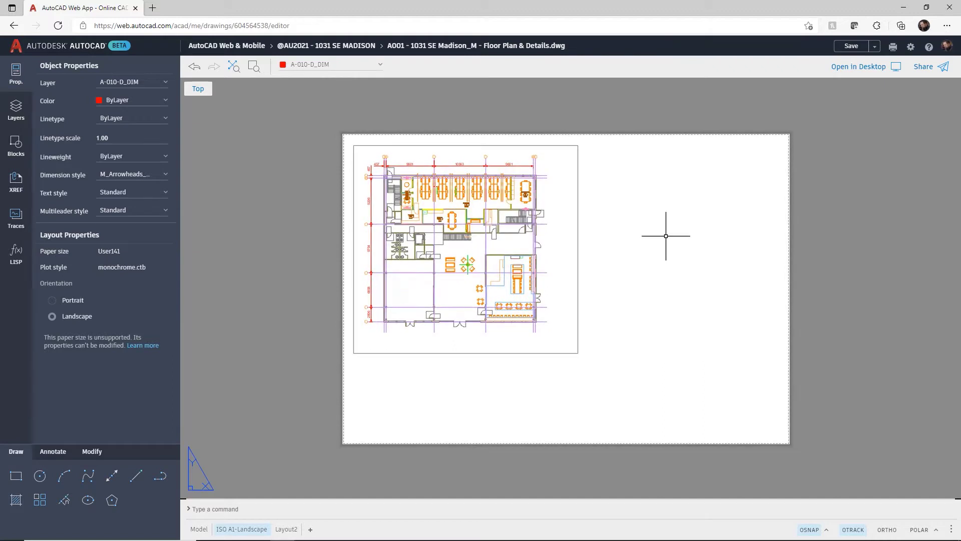
{"action": "left_click", "coordinate": [286, 530]}
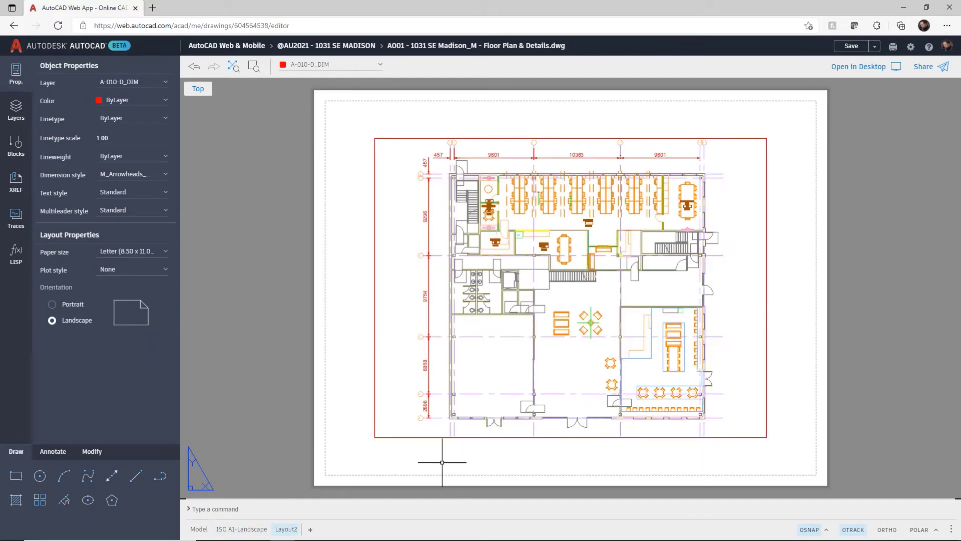
{"action": "left_click", "coordinate": [198, 529]}
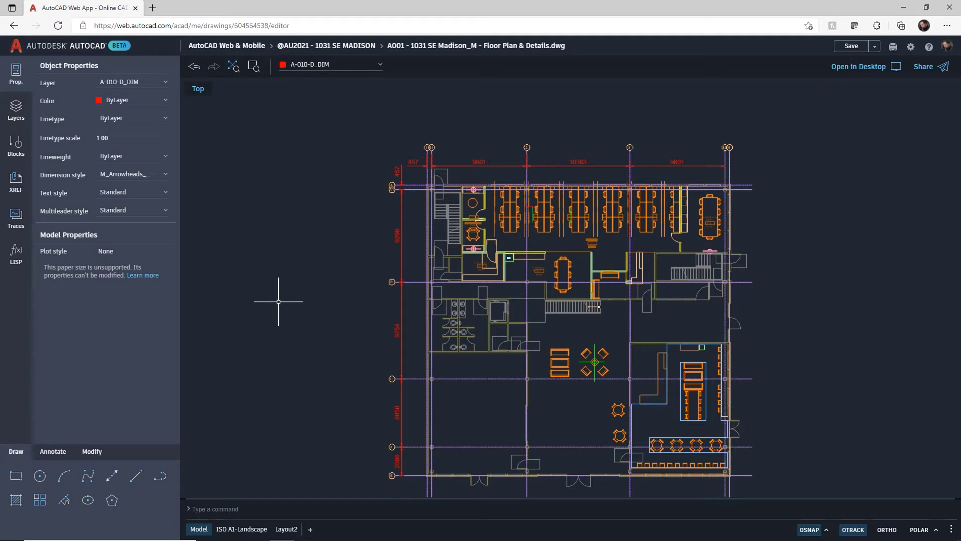
{"action": "left_click", "coordinate": [16, 216]}
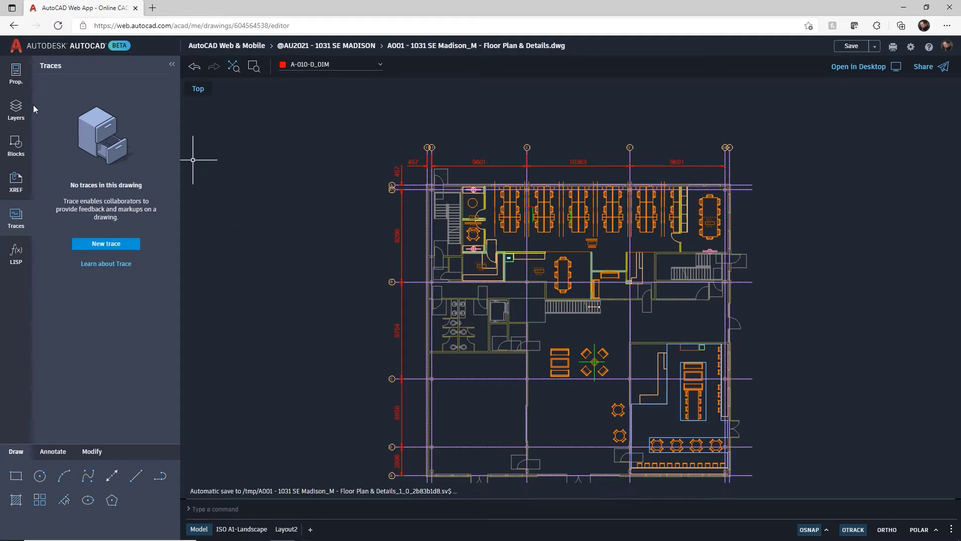
{"action": "left_click", "coordinate": [16, 108]}
{"action": "left_click", "coordinate": [19, 76]}
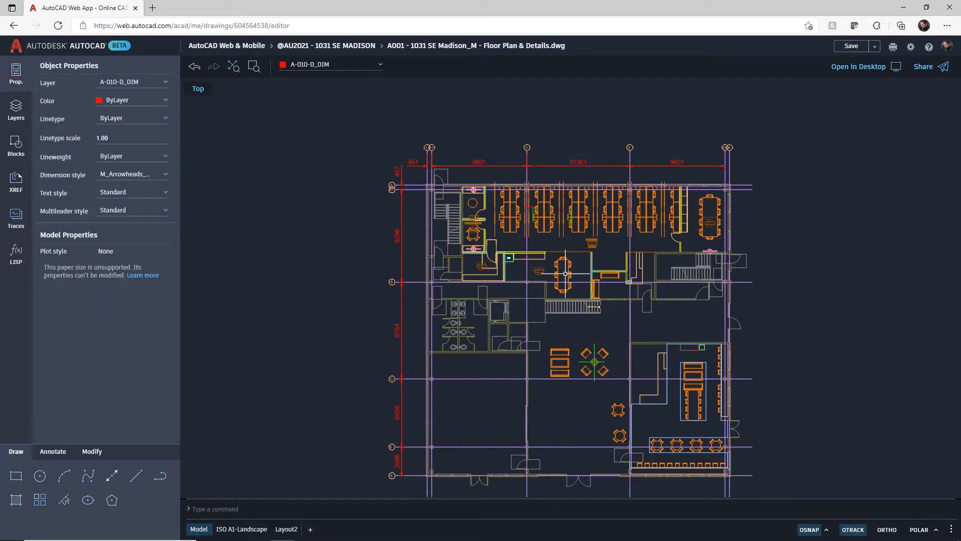
Step: Zoom onto the Hot Desking Area and select its conference-table block on layer A-700-M_FFE
{"action": "scroll", "coordinate": [569, 269], "scroll_direction": "up", "scroll_amount": 8}
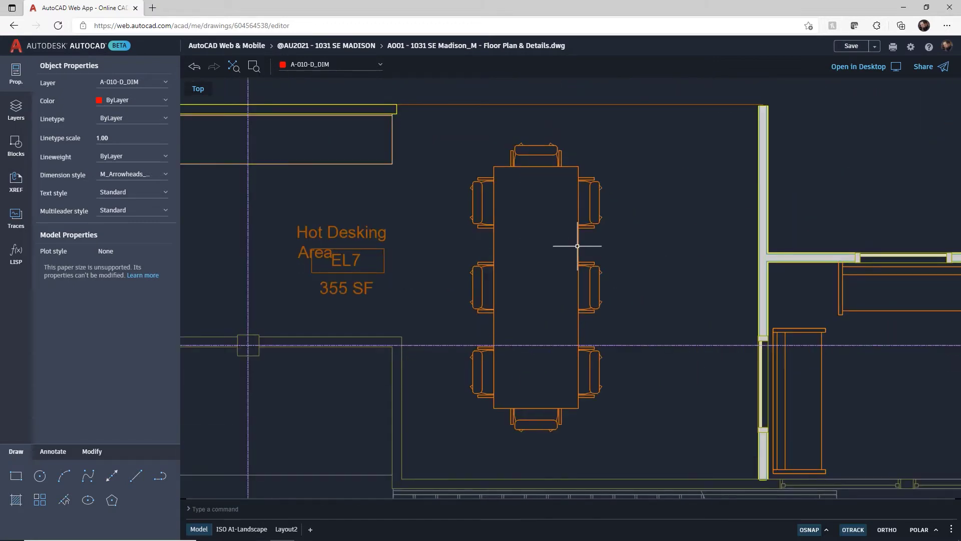
{"action": "left_click", "coordinate": [576, 245]}
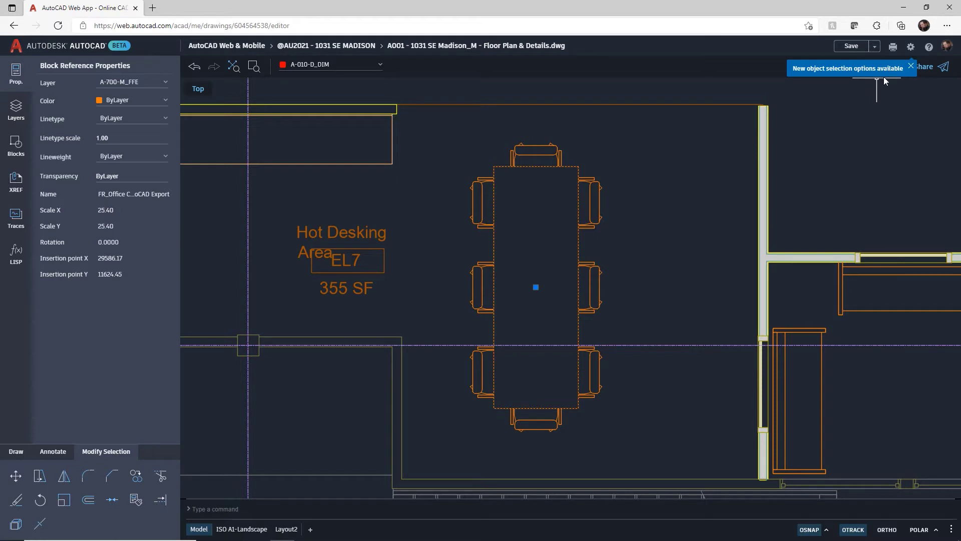
{"action": "left_click", "coordinate": [911, 67]}
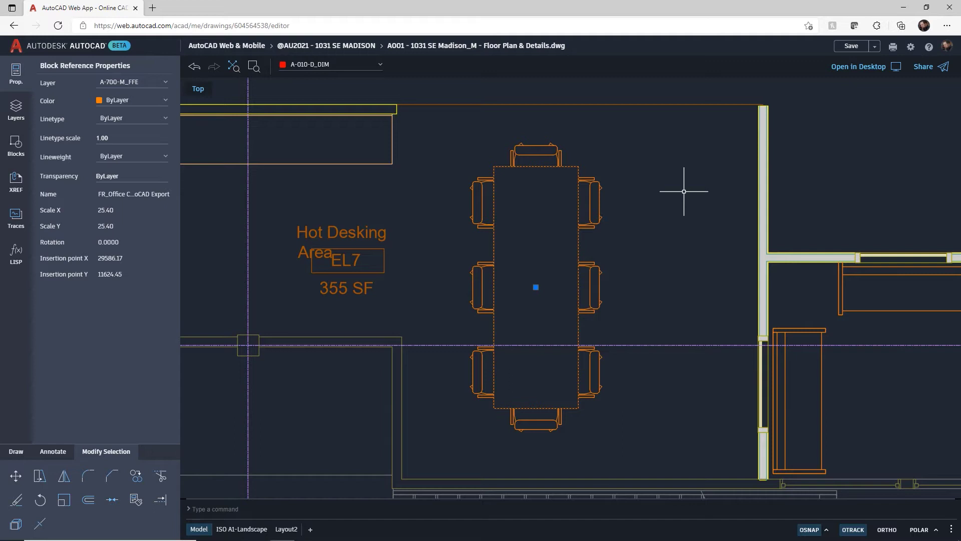
Step: Set A-010-D_DIM-48 (Continuous, 0.09mm) as the current layer and clear the table selection
{"action": "left_click", "coordinate": [18, 117]}
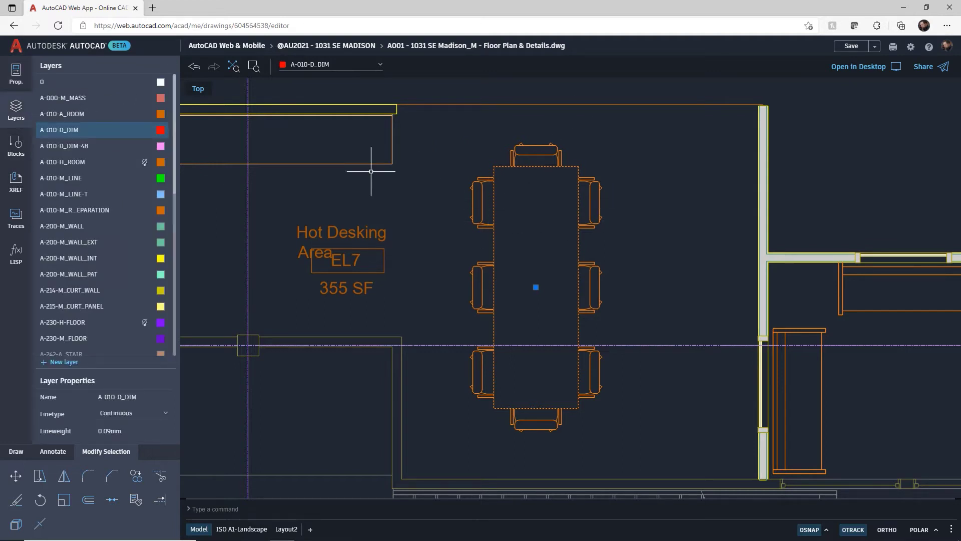
{"action": "left_click", "coordinate": [73, 148]}
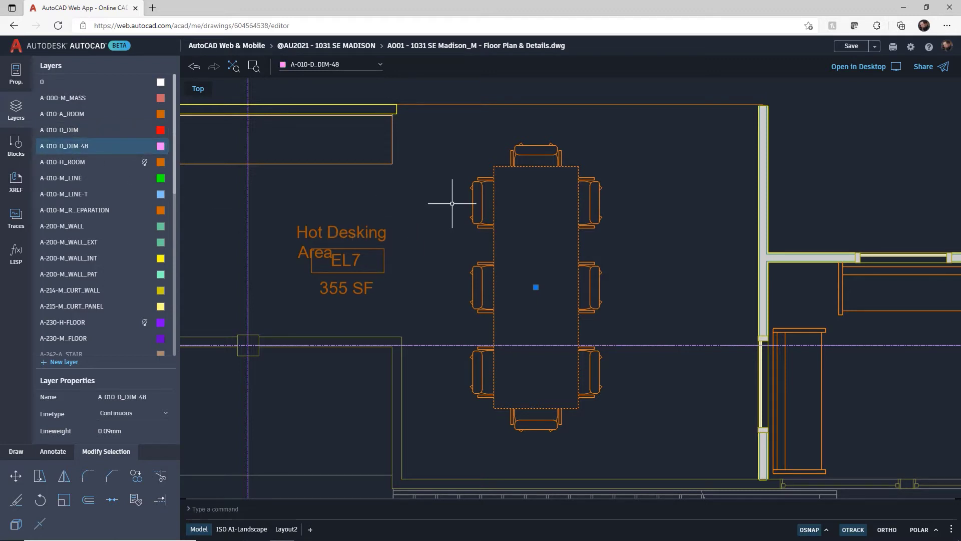
{"action": "left_click", "coordinate": [380, 66]}
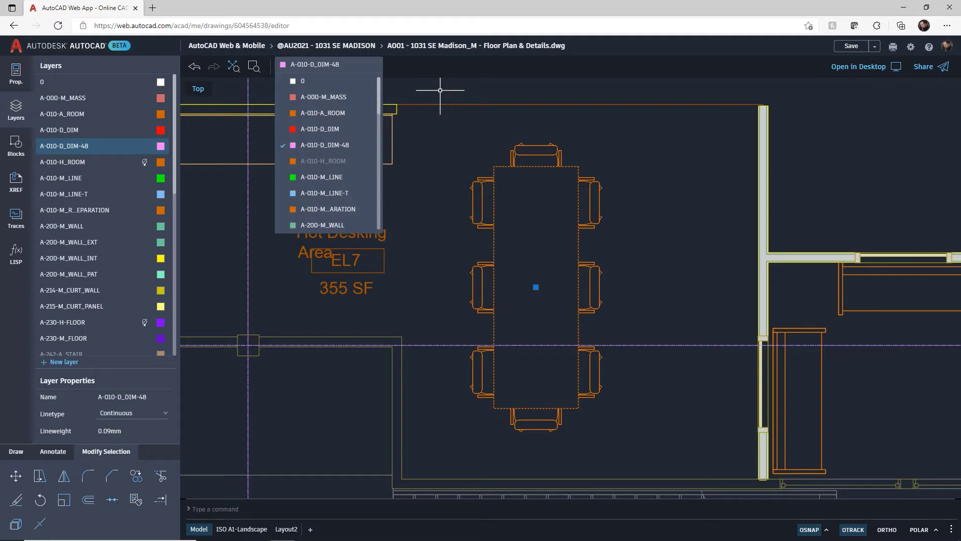
{"action": "left_click", "coordinate": [443, 242]}
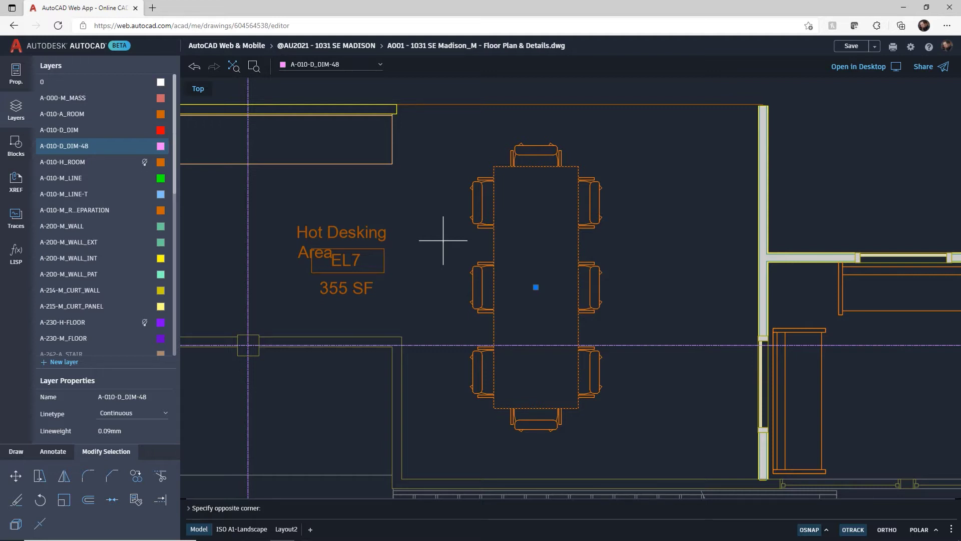
{"action": "key", "text": "Escape"}
{"action": "key", "text": "Escape"}
{"action": "key", "text": "Escape"}
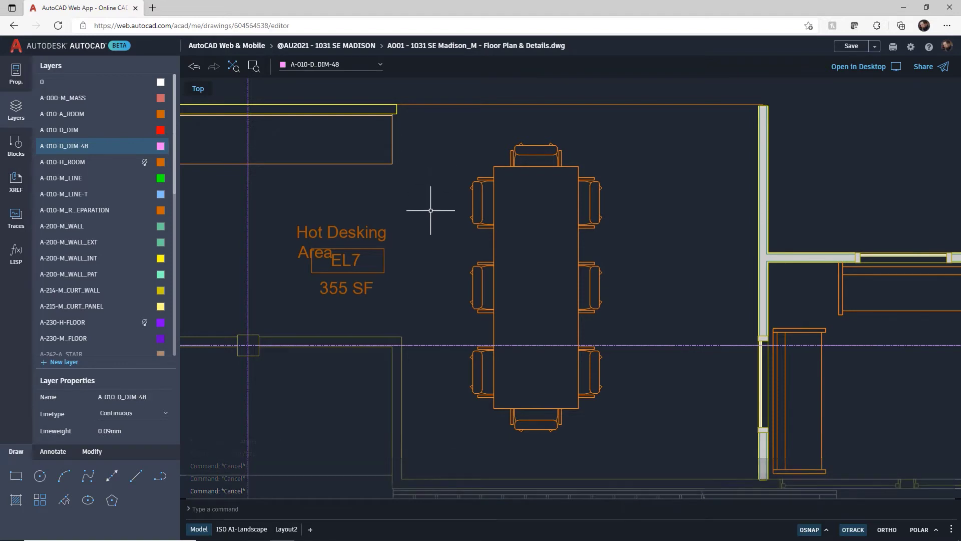
Step: Pan and zoom around the floor plan, then zoom out to its full extents
{"action": "scroll", "coordinate": [431, 210], "scroll_direction": "down", "scroll_amount": 5}
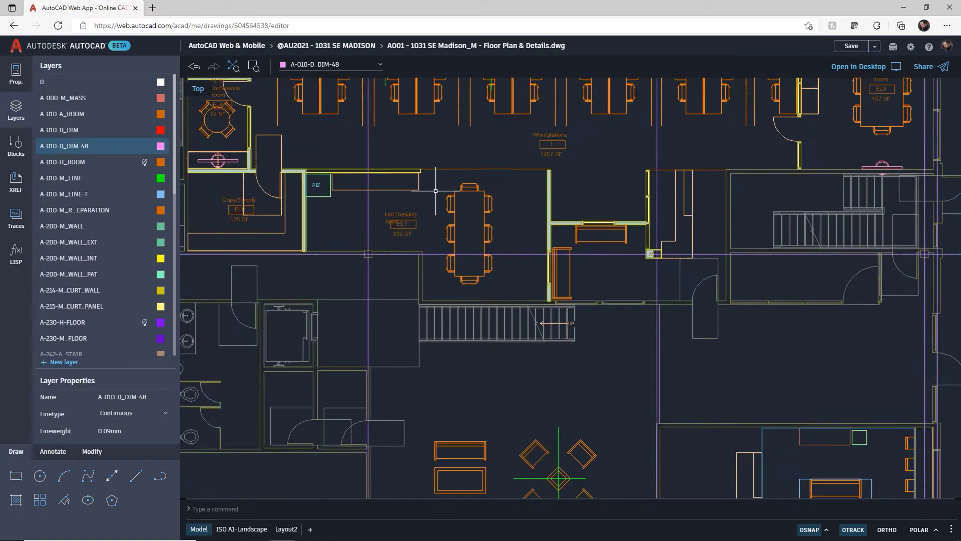
{"action": "scroll", "coordinate": [436, 191], "scroll_direction": "down", "scroll_amount": 5}
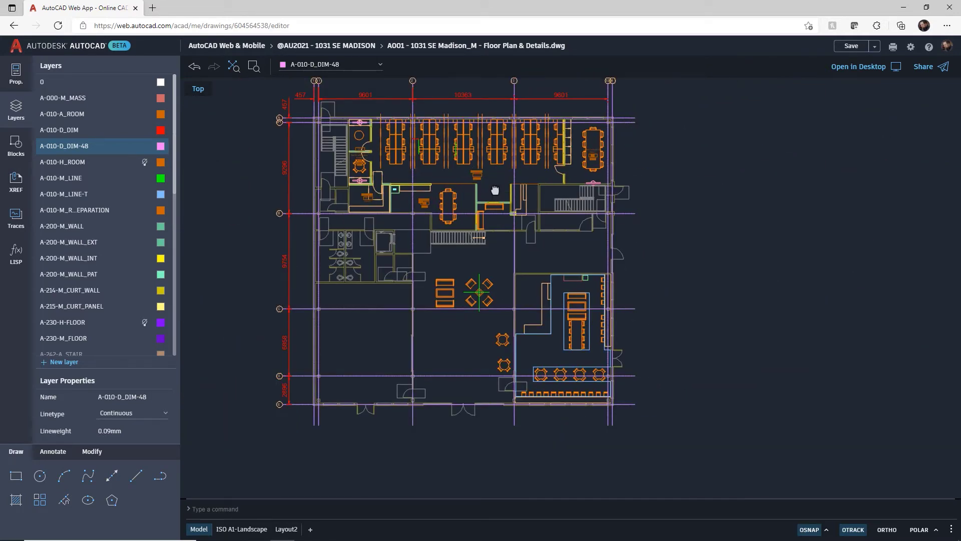
{"action": "middle_click_drag", "start_coordinate": [495, 191], "coordinate": [582, 230]}
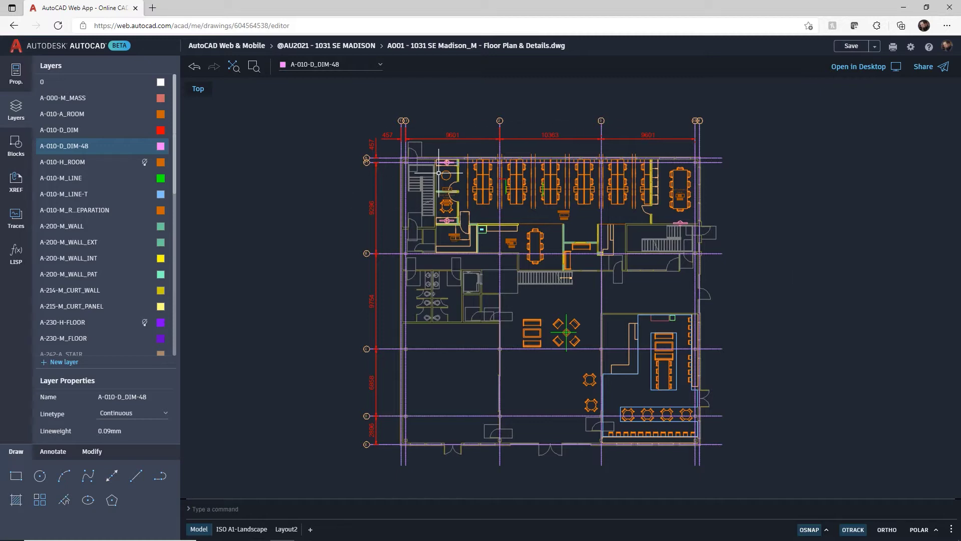
{"action": "scroll", "coordinate": [439, 173], "scroll_direction": "up", "scroll_amount": 8}
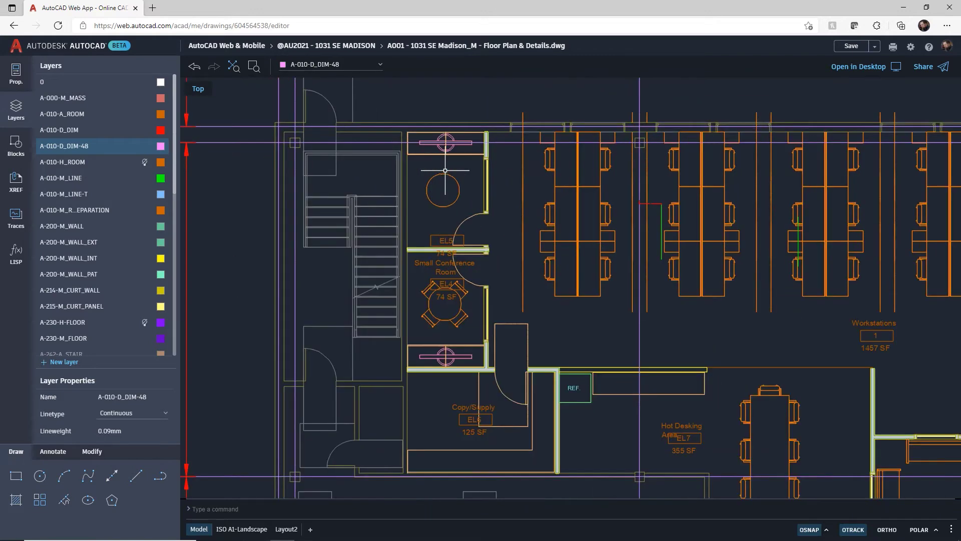
{"action": "scroll", "coordinate": [446, 170], "scroll_direction": "up", "scroll_amount": 5}
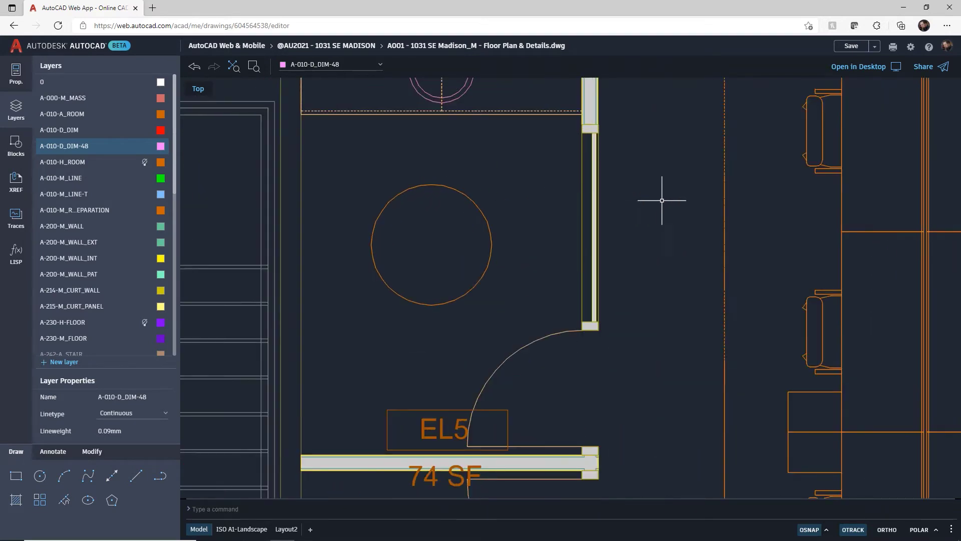
{"action": "mouse_move", "coordinate": [778, 209]}
{"action": "middle_mouse_down"}
{"action": "mouse_move", "coordinate": [730, 206]}
{"action": "mouse_move", "coordinate": [597, 228]}
{"action": "mouse_move", "coordinate": [440, 344]}
{"action": "middle_mouse_up"}
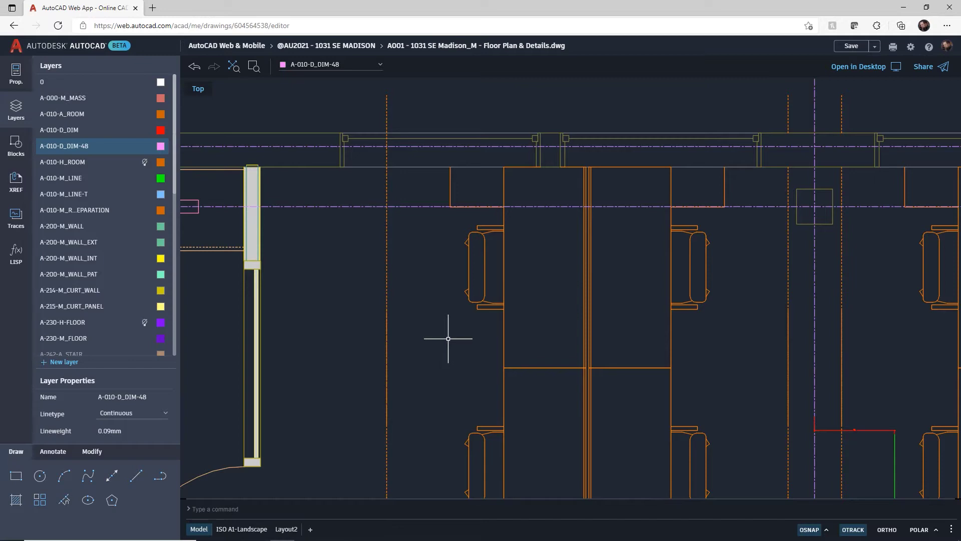
{"action": "scroll", "coordinate": [447, 321], "scroll_direction": "down", "scroll_amount": 5}
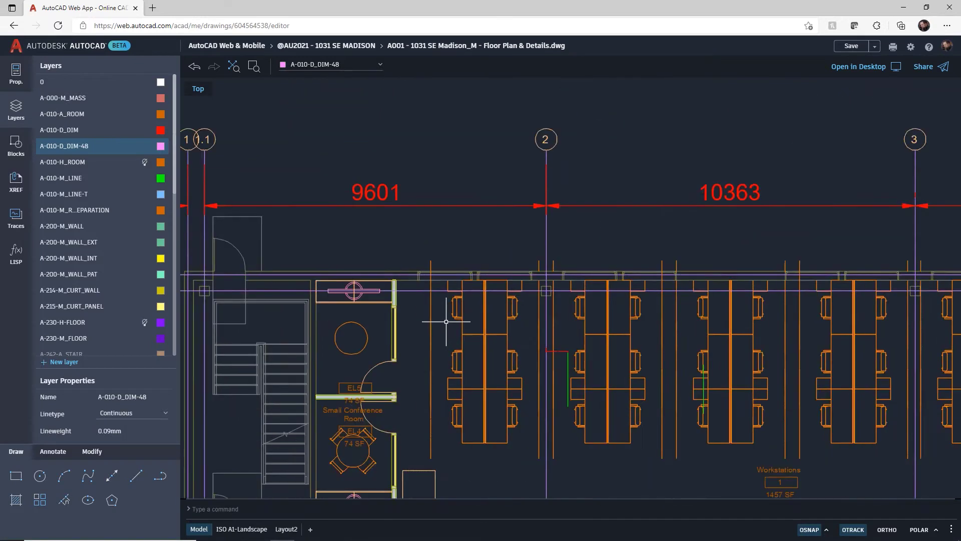
{"action": "scroll", "coordinate": [447, 321], "scroll_direction": "down", "scroll_amount": 2}
{"action": "scroll", "coordinate": [445, 322], "scroll_direction": "up", "scroll_amount": 8}
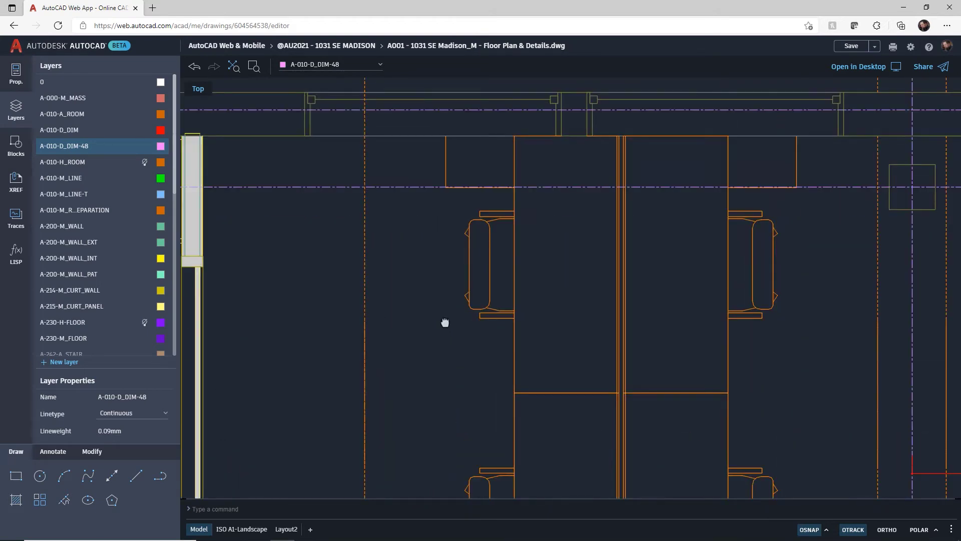
{"action": "middle_click_drag", "start_coordinate": [445, 322], "coordinate": [498, 238]}
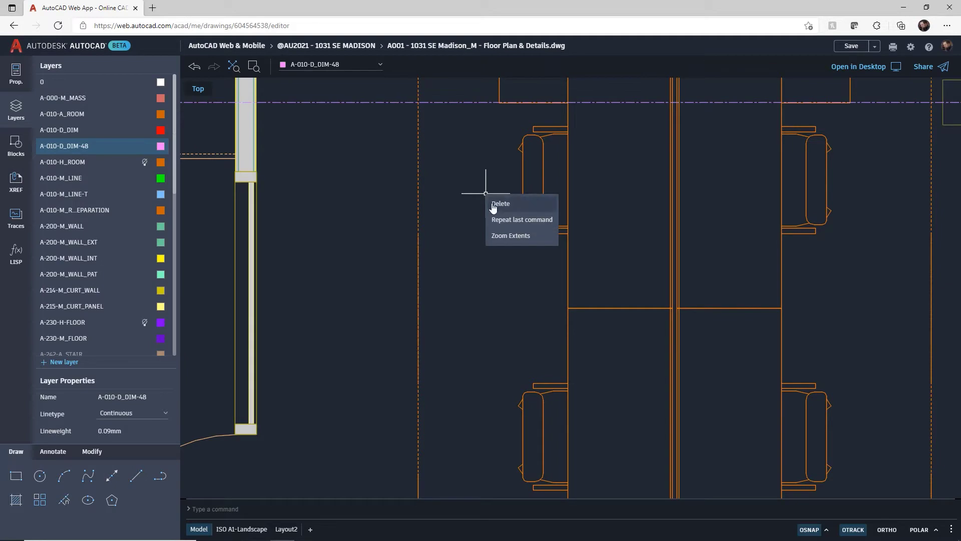
{"action": "left_click", "coordinate": [516, 236]}
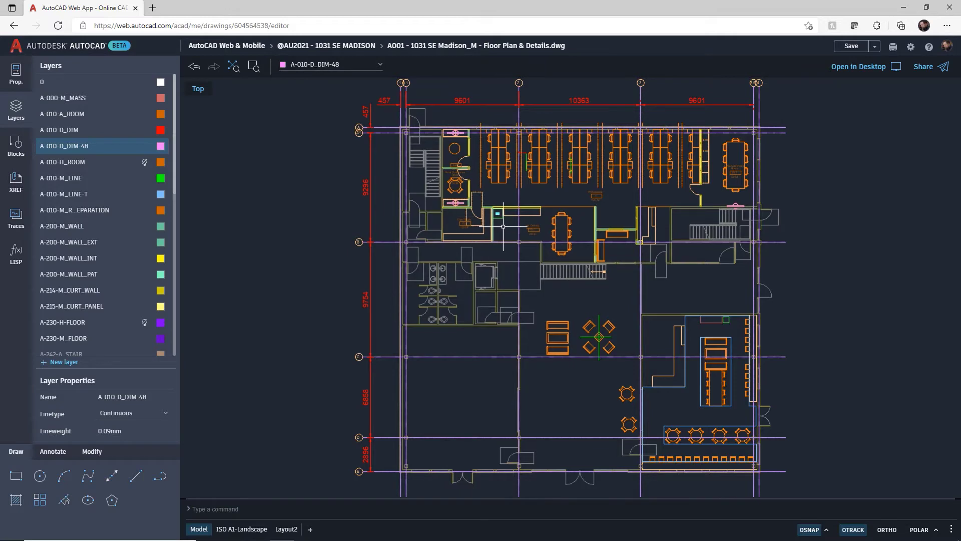
Step: Zoom into the Hot Desking Area and select its EL7 room label
{"action": "scroll", "coordinate": [503, 226], "scroll_direction": "up", "scroll_amount": 3}
{"action": "scroll", "coordinate": [503, 226], "scroll_direction": "up", "scroll_amount": 3}
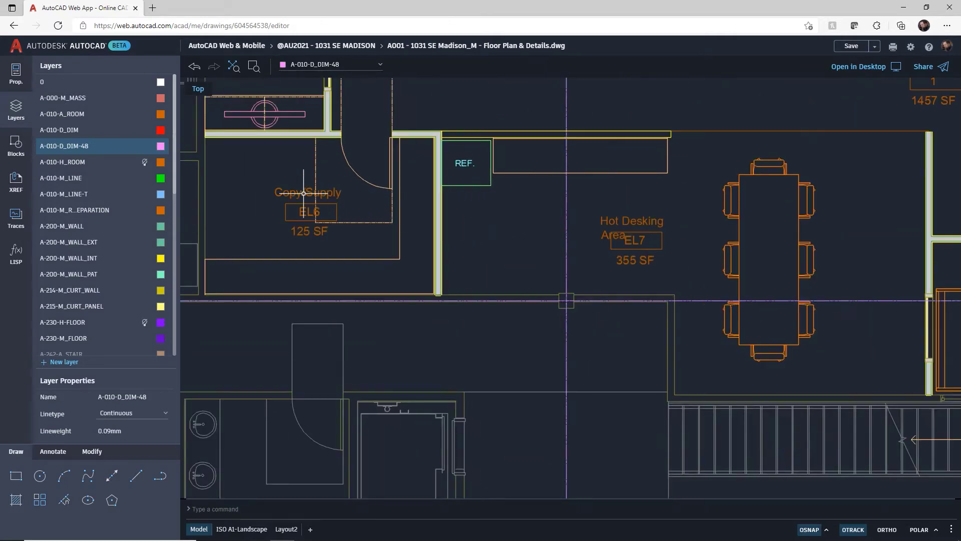
{"action": "scroll", "coordinate": [649, 228], "scroll_direction": "up", "scroll_amount": 1}
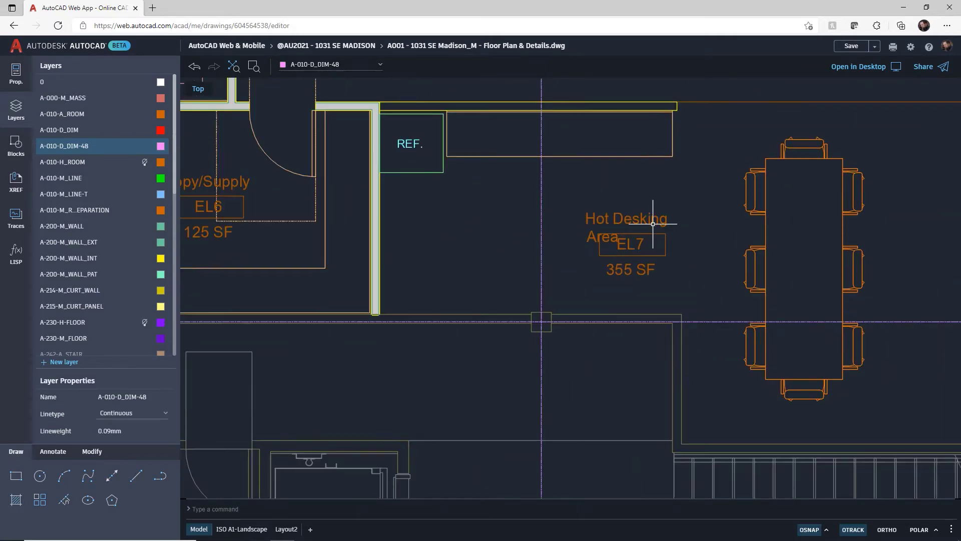
{"action": "scroll", "coordinate": [682, 189], "scroll_direction": "down", "scroll_amount": 2}
{"action": "mouse_move", "coordinate": [691, 171]}
{"action": "middle_mouse_down"}
{"action": "mouse_move", "coordinate": [677, 196]}
{"action": "mouse_move", "coordinate": [558, 307]}
{"action": "middle_mouse_up"}
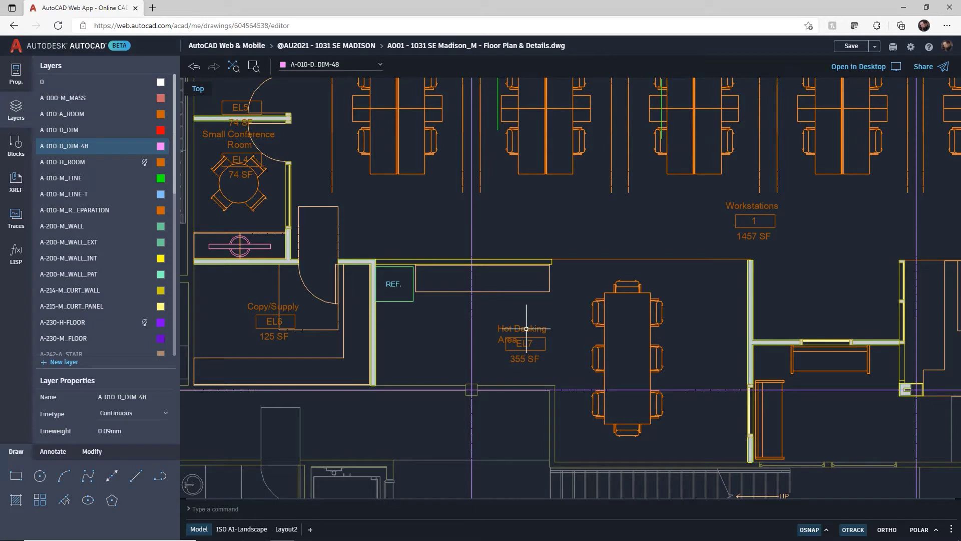
{"action": "left_click", "coordinate": [526, 328]}
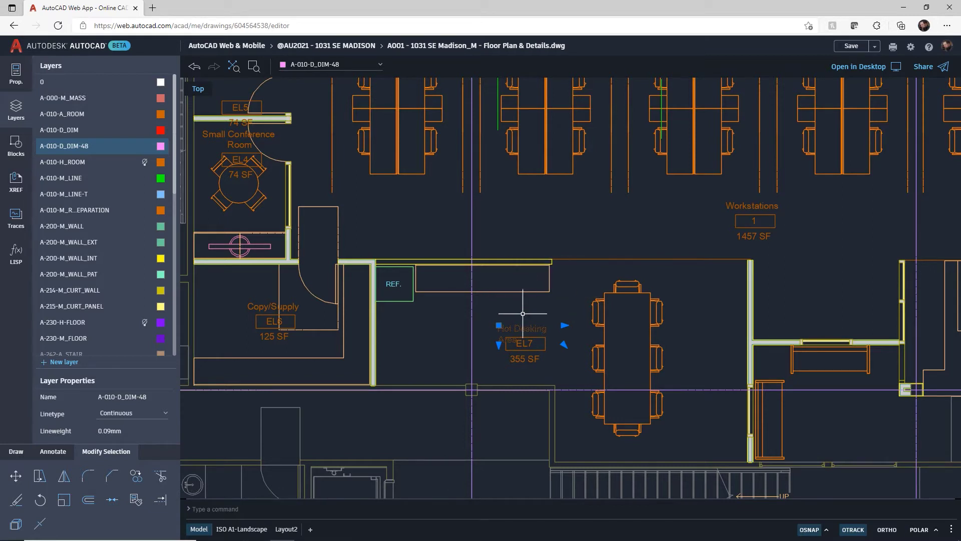
Step: Replace the Hot Desking Area label text with 'Break Room' at text height 200
{"action": "double_click", "coordinate": [531, 329]}
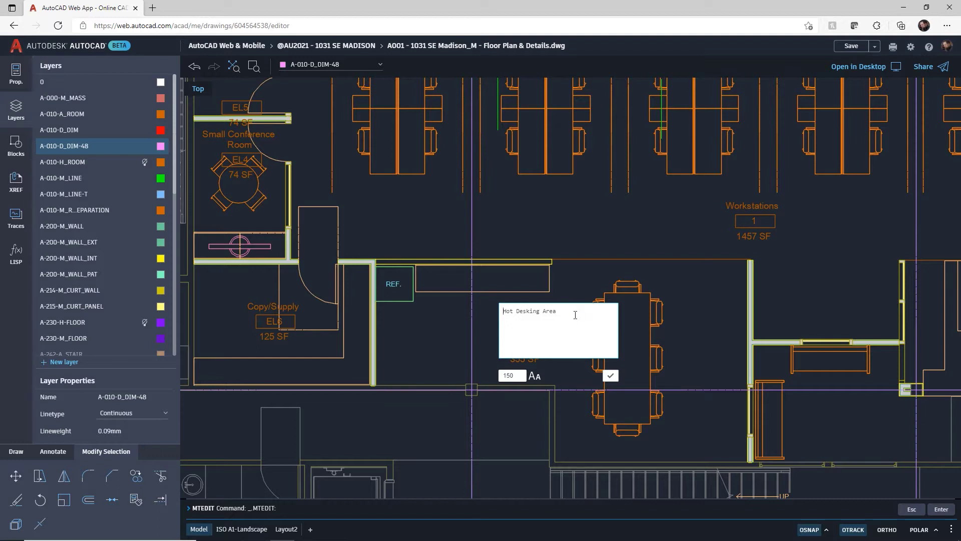
{"action": "left_click_drag", "start_coordinate": [566, 314], "coordinate": [514, 311]}
{"action": "type", "text": "B"}
{"action": "type", "text": "reak Room"}
{"action": "left_click", "coordinate": [516, 376]}
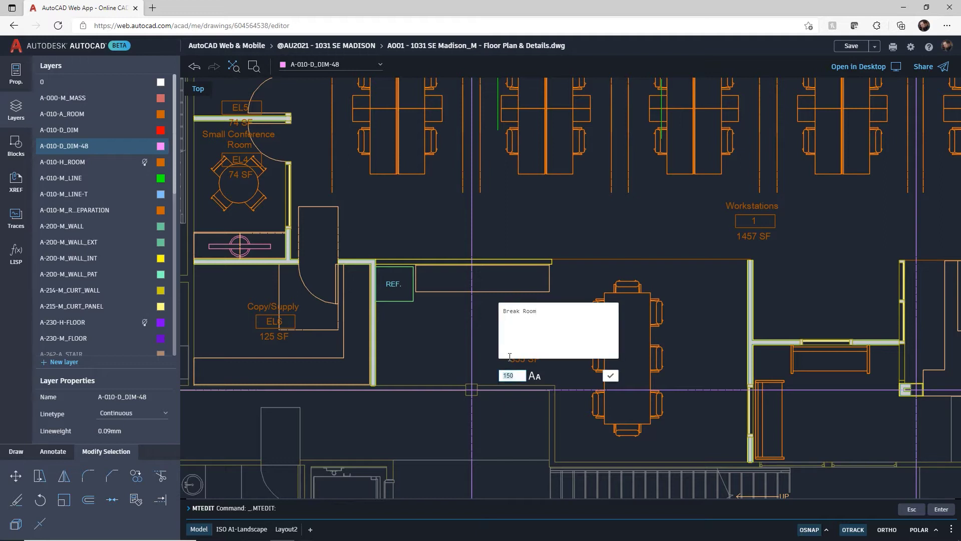
{"action": "type", "text": "200"}
{"action": "left_click", "coordinate": [610, 376]}
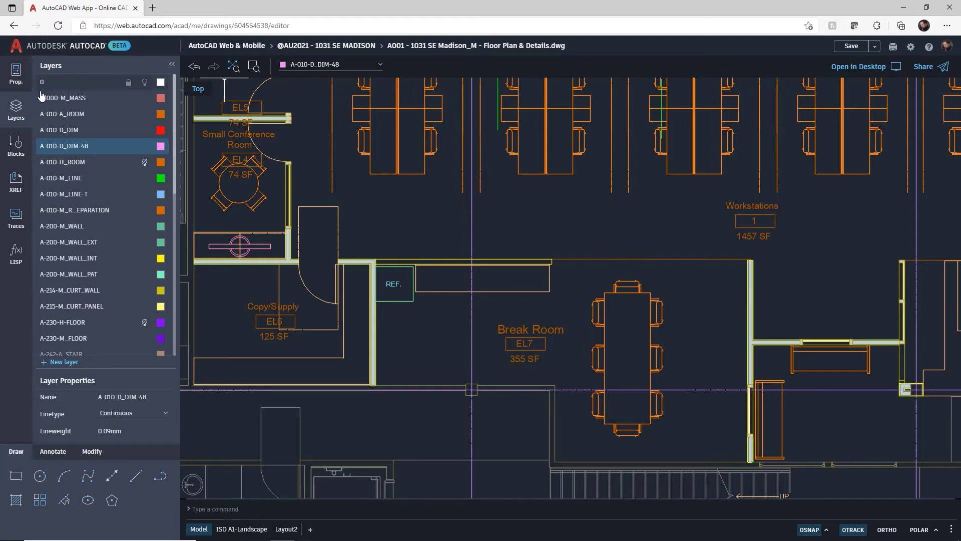
Step: Toggle the Layers list off and back on, then zoom to the floor plan's full extents
{"action": "left_click", "coordinate": [18, 115]}
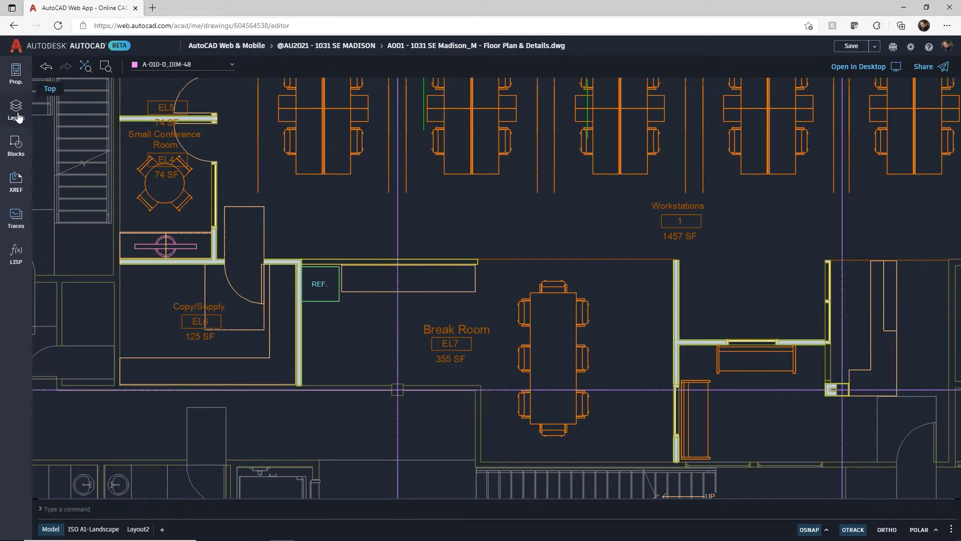
{"action": "left_click", "coordinate": [17, 115]}
{"action": "left_click", "coordinate": [17, 115]}
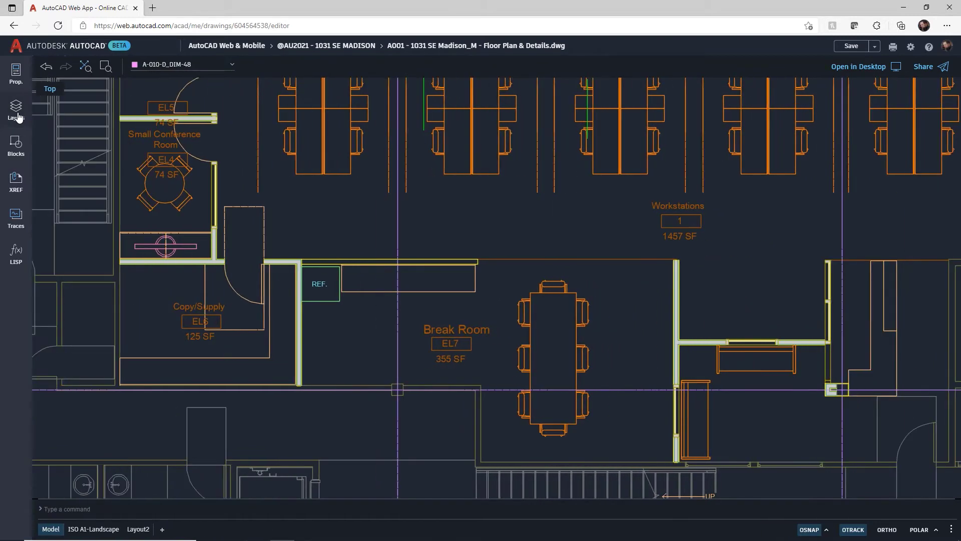
{"action": "left_click", "coordinate": [18, 115]}
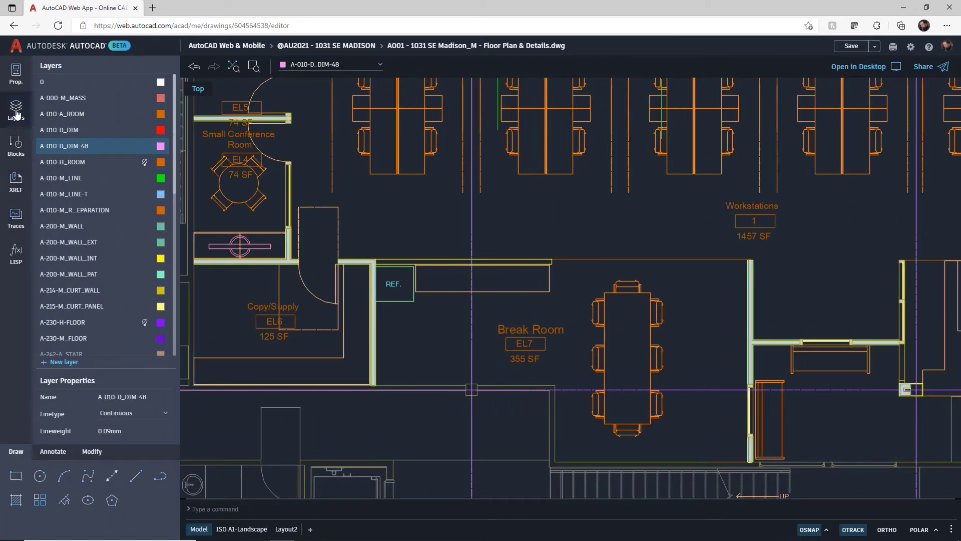
{"action": "mouse_move", "coordinate": [131, 125]}
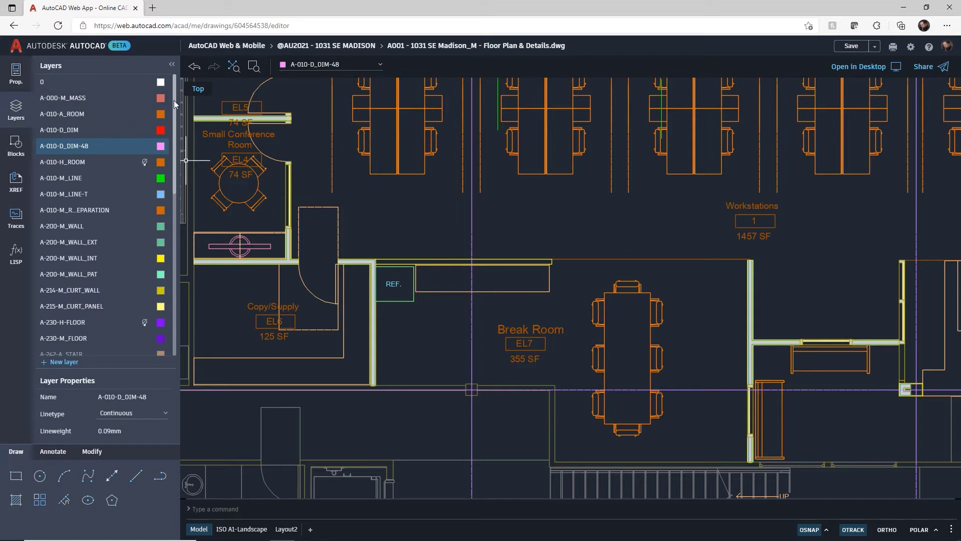
{"action": "scroll", "coordinate": [171, 109], "scroll_direction": "down", "scroll_amount": 1}
{"action": "mouse_move", "coordinate": [171, 109]}
{"action": "left_mouse_down"}
{"action": "mouse_move", "coordinate": [180, 262]}
{"action": "mouse_move", "coordinate": [182, 95]}
{"action": "left_mouse_up"}
{"action": "right_click", "coordinate": [436, 212]}
{"action": "left_click", "coordinate": [461, 254]}
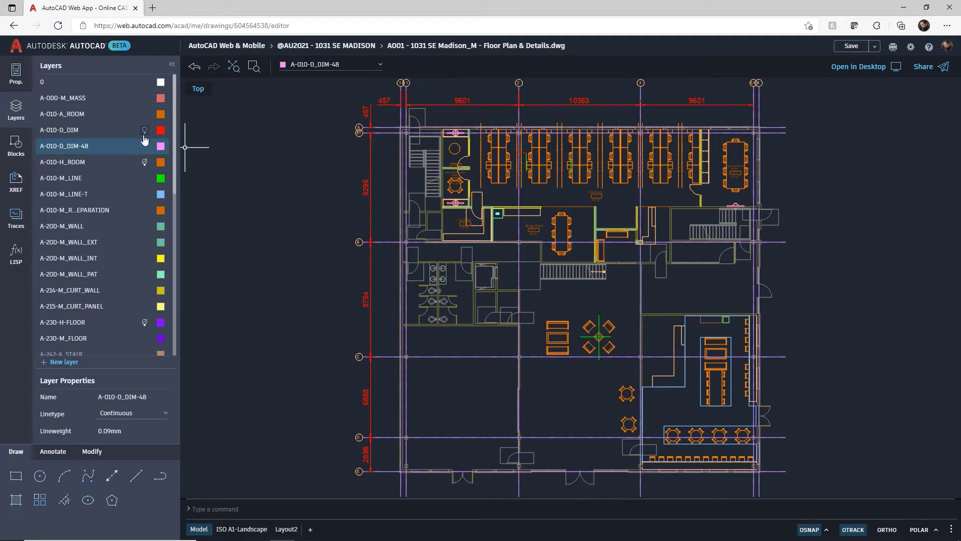
{"action": "left_click", "coordinate": [80, 145]}
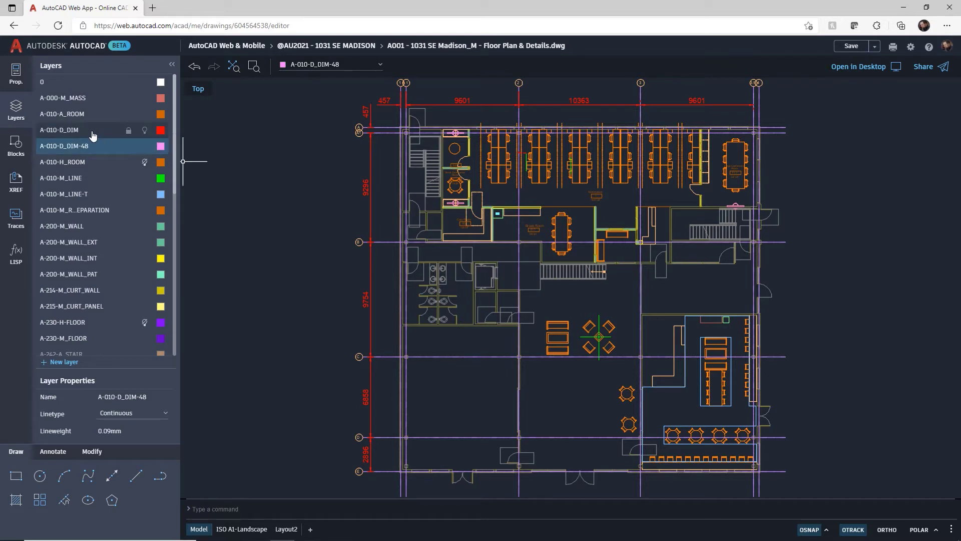
{"action": "left_click", "coordinate": [145, 131]}
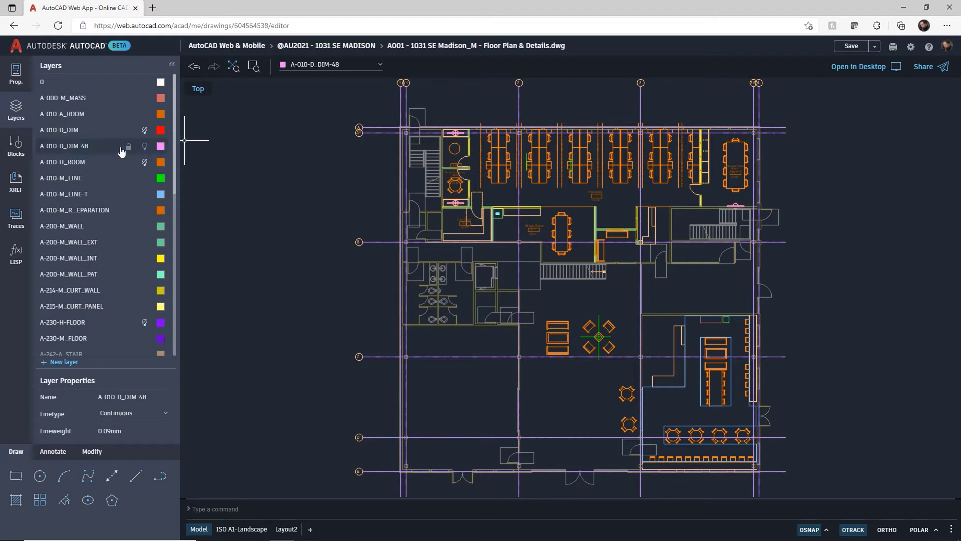
{"action": "left_click", "coordinate": [146, 150]}
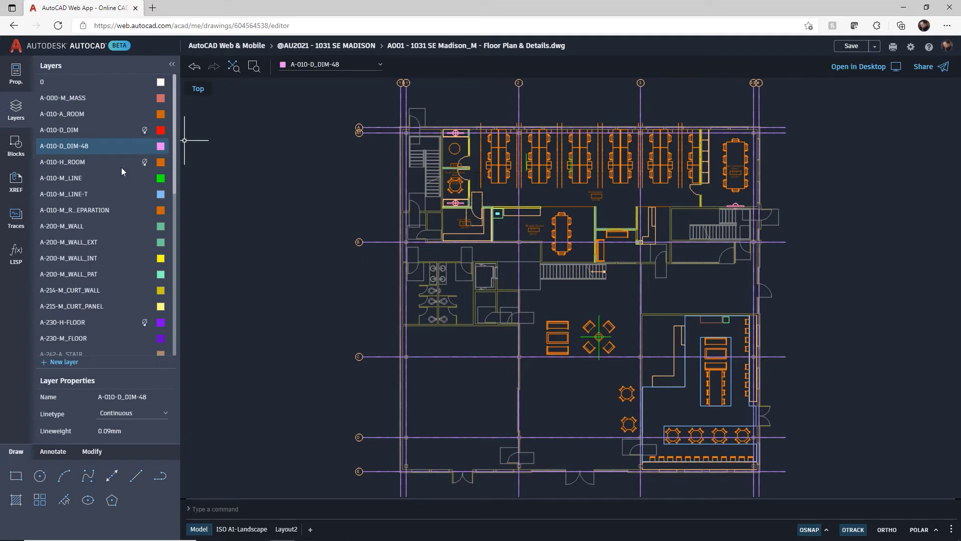
{"action": "left_click", "coordinate": [145, 131]}
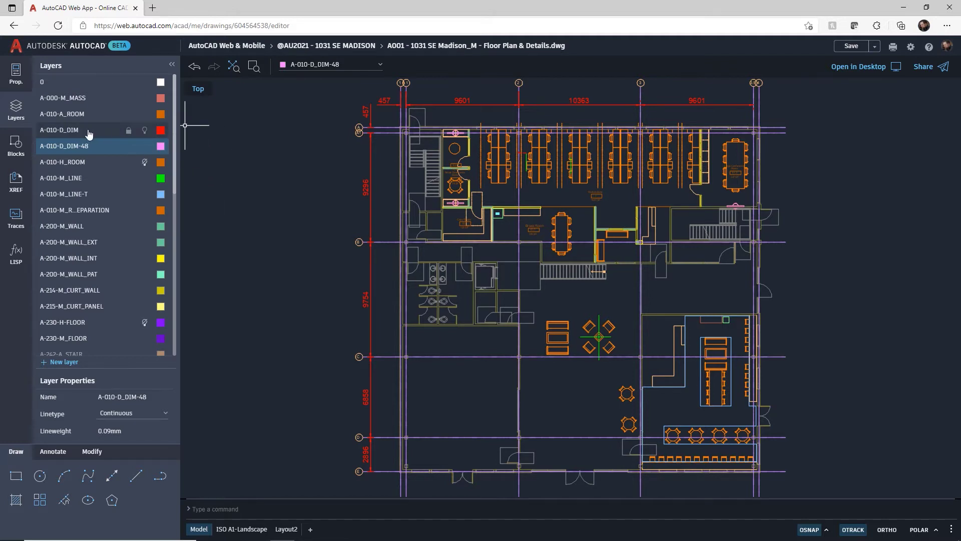
{"action": "left_click", "coordinate": [128, 132]}
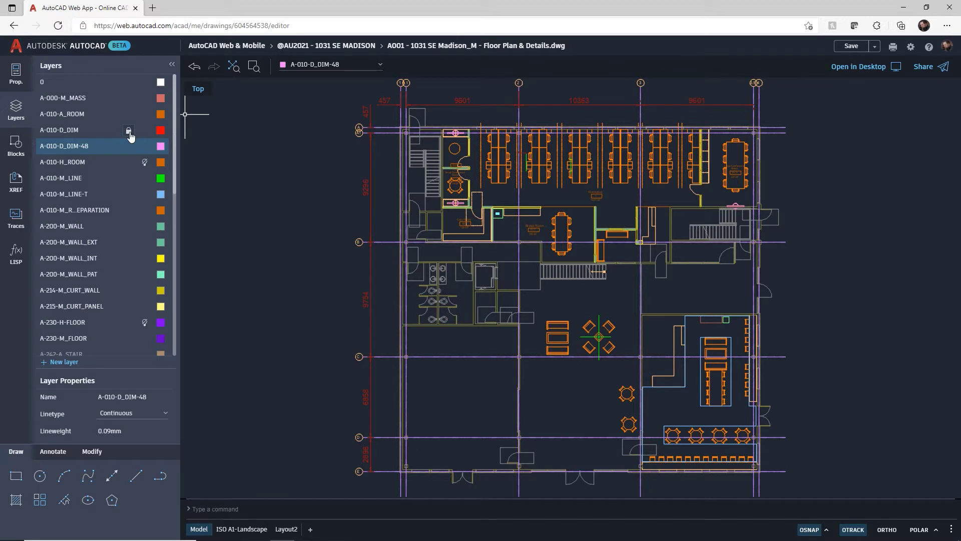
{"action": "left_click", "coordinate": [129, 131]}
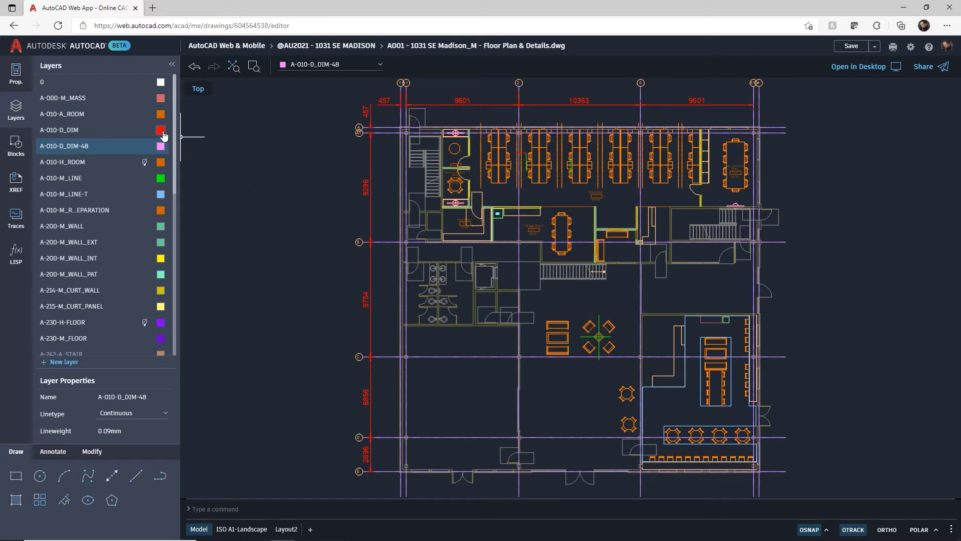
{"action": "left_click", "coordinate": [160, 131]}
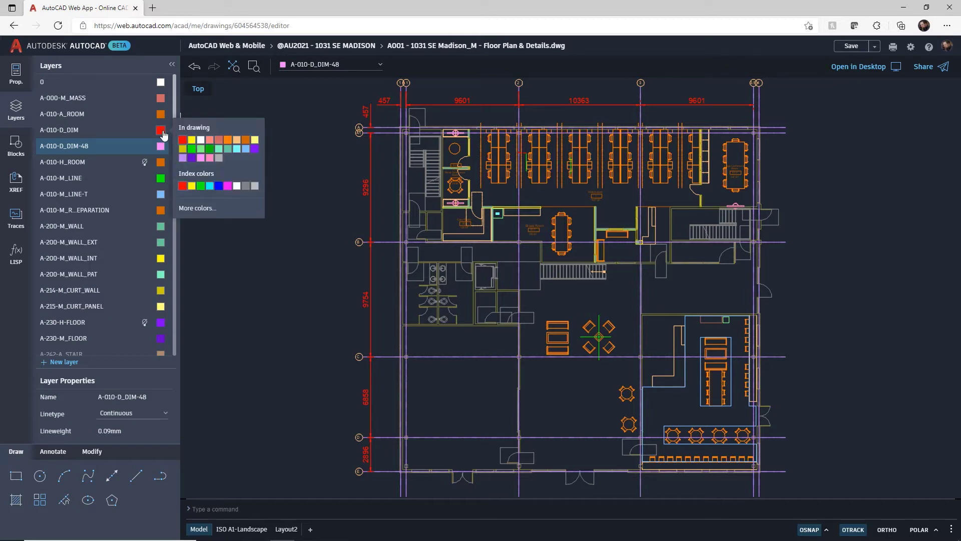
{"action": "left_click", "coordinate": [182, 159]}
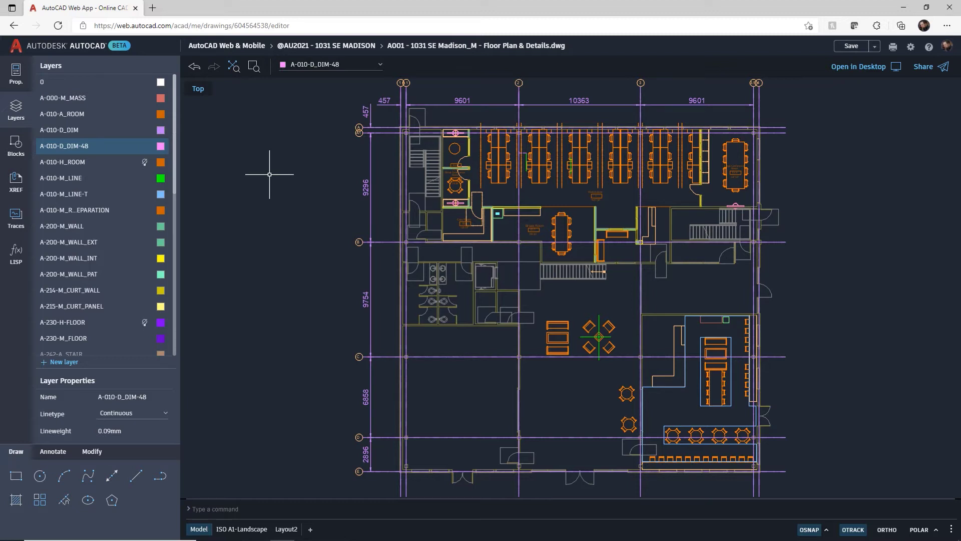
{"action": "left_click", "coordinate": [160, 131]}
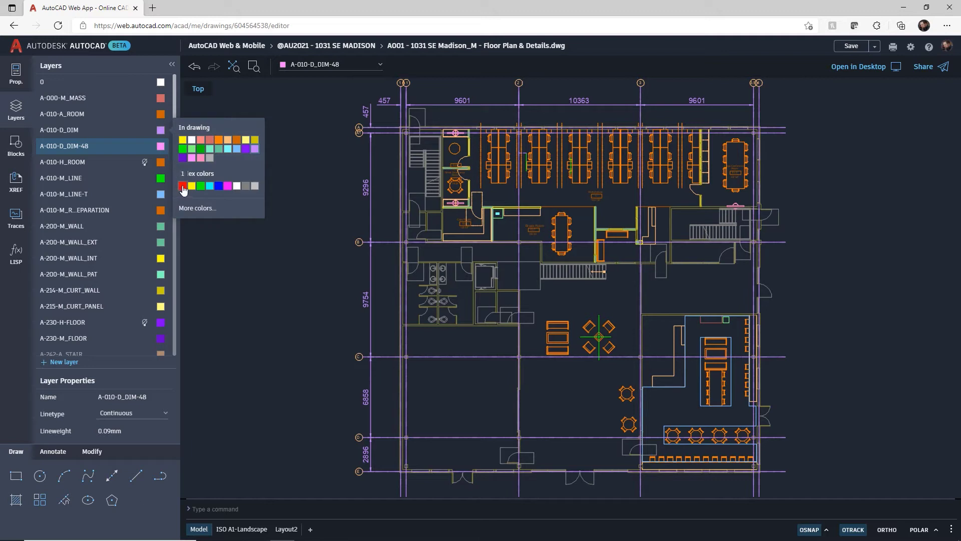
{"action": "left_click", "coordinate": [183, 186]}
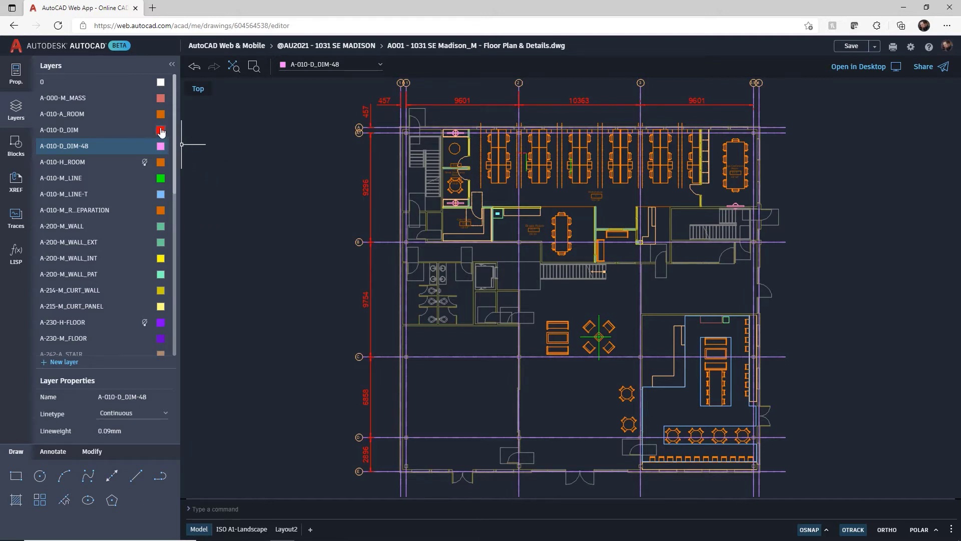
{"action": "left_click", "coordinate": [161, 131]}
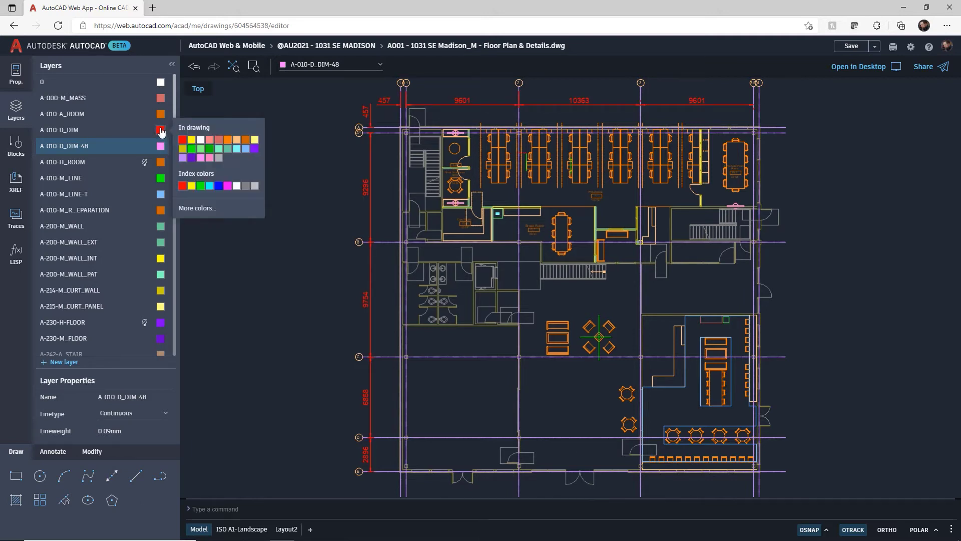
{"action": "left_click", "coordinate": [203, 209]}
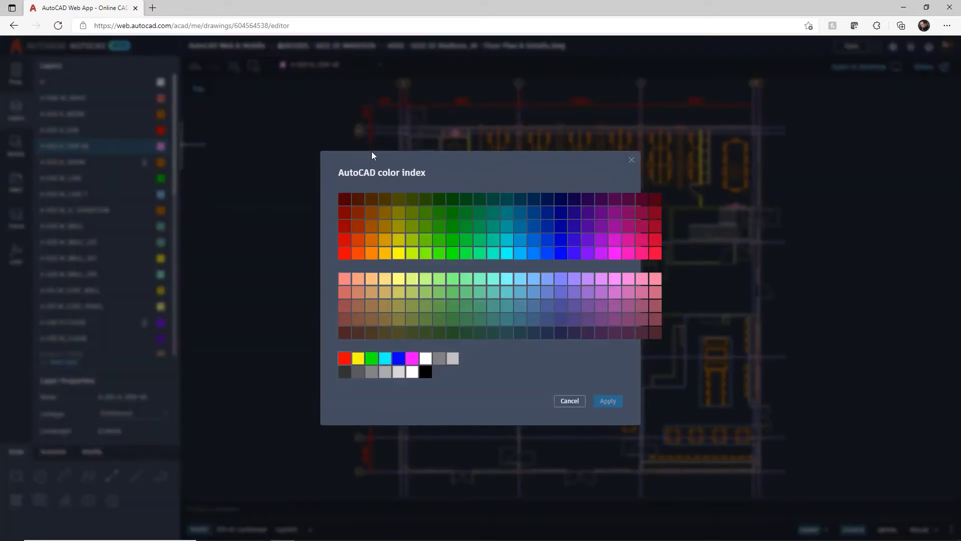
{"action": "left_click", "coordinate": [632, 160]}
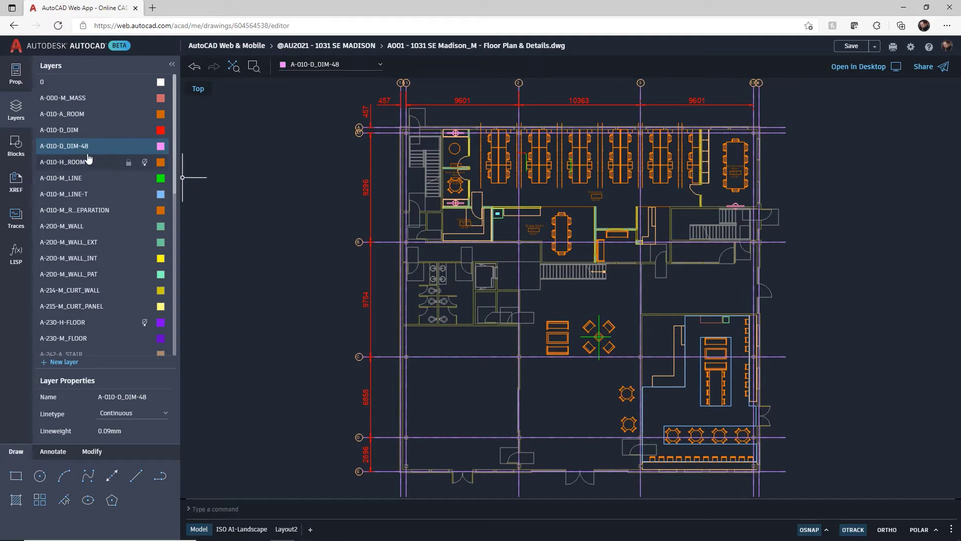
Step: Make A-010-D_DIM (Continuous, 0.09mm) the current layer and cancel the stray selection
{"action": "left_click", "coordinate": [67, 131]}
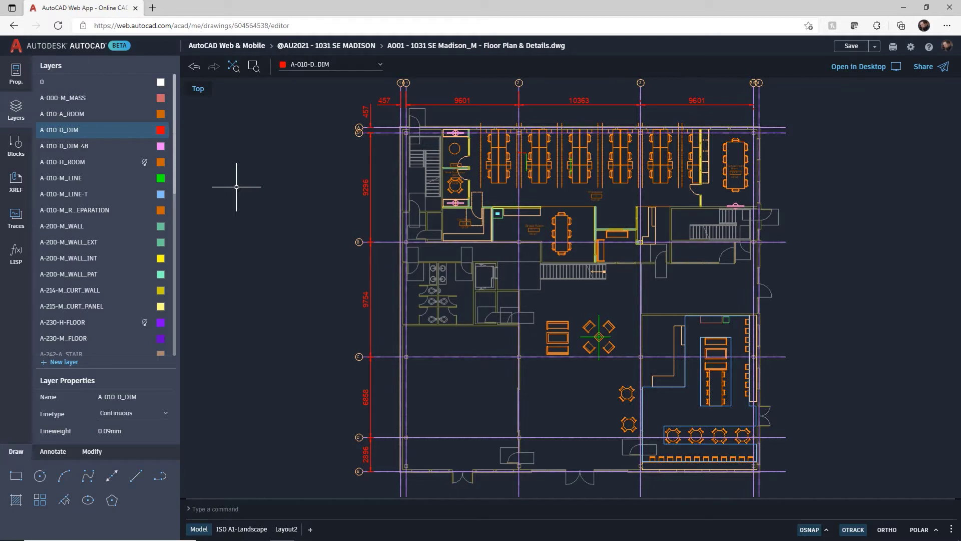
{"action": "left_click", "coordinate": [381, 65]}
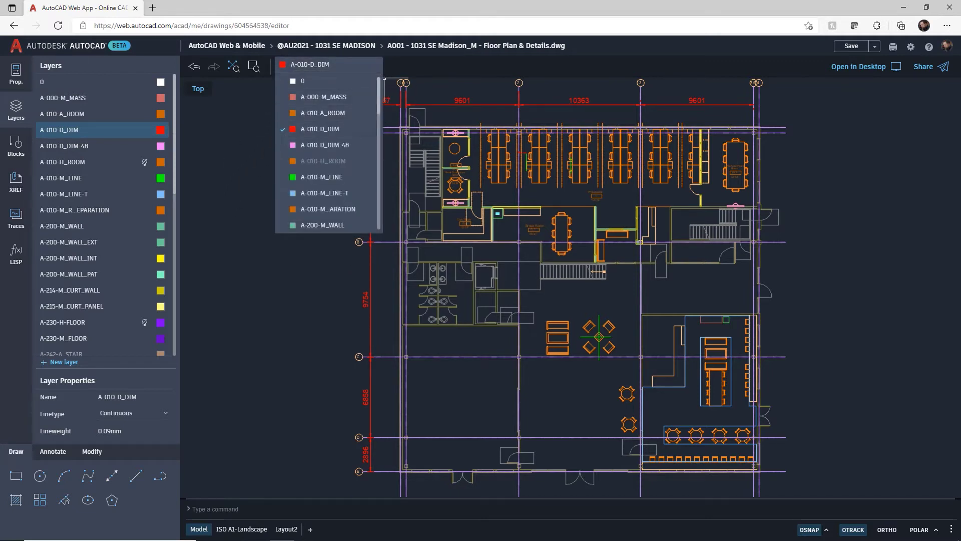
{"action": "left_click", "coordinate": [243, 146]}
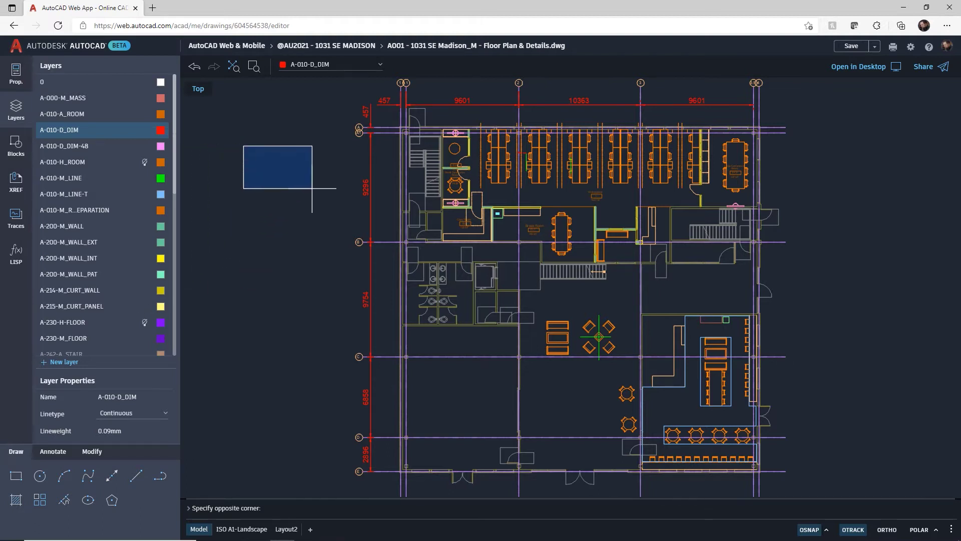
{"action": "key", "text": "Escape"}
{"action": "key", "text": "Escape"}
{"action": "key", "text": "Escape"}
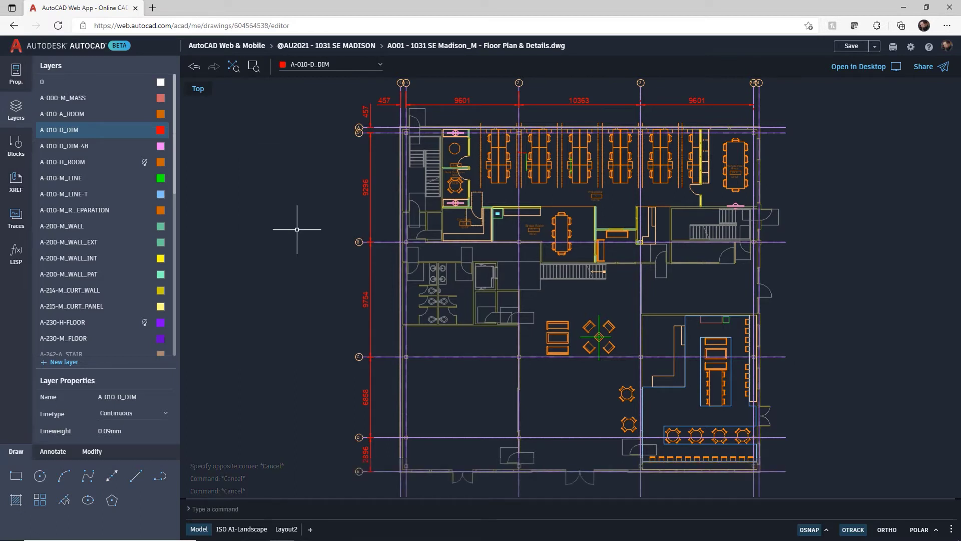
Step: Create a new layer named AU2021 and find it in the layer list
{"action": "left_click", "coordinate": [63, 362]}
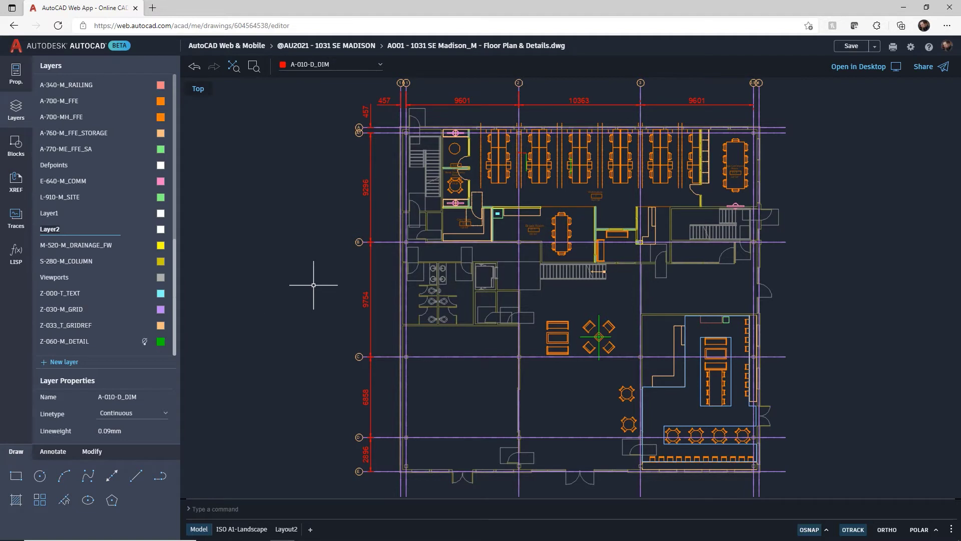
{"action": "type", "text": "AU2021"}
{"action": "key", "text": "Return"}
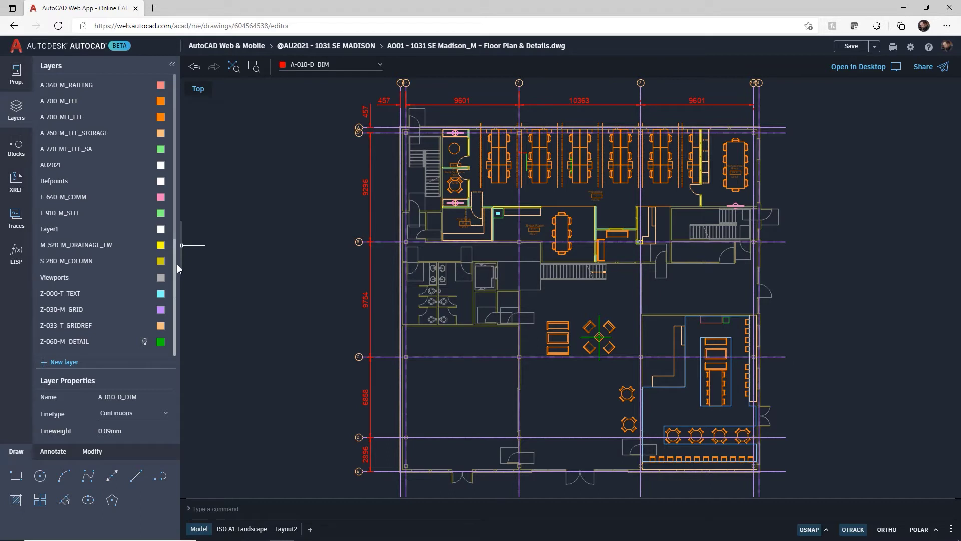
{"action": "left_click_drag", "start_coordinate": [176, 265], "coordinate": [167, 181]}
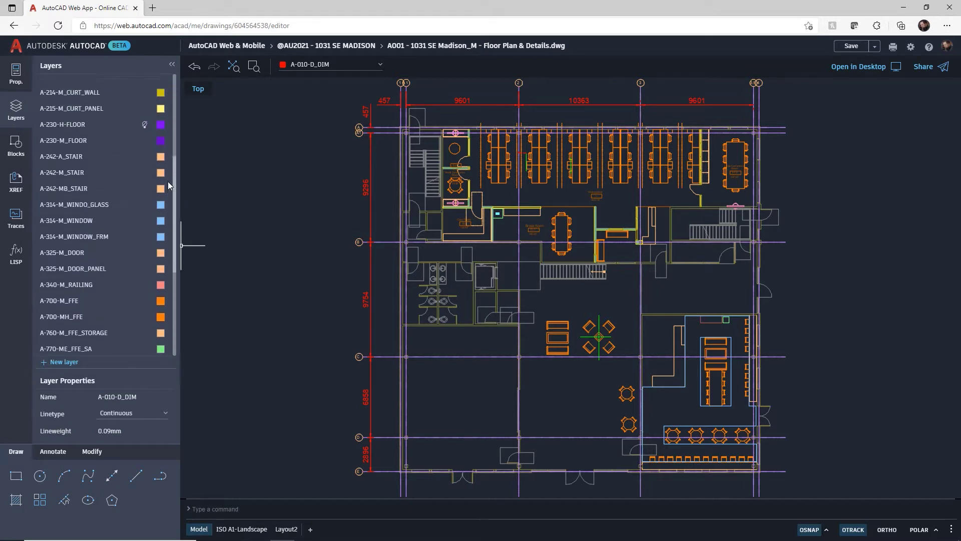
{"action": "scroll", "coordinate": [165, 190], "scroll_direction": "down", "scroll_amount": 3}
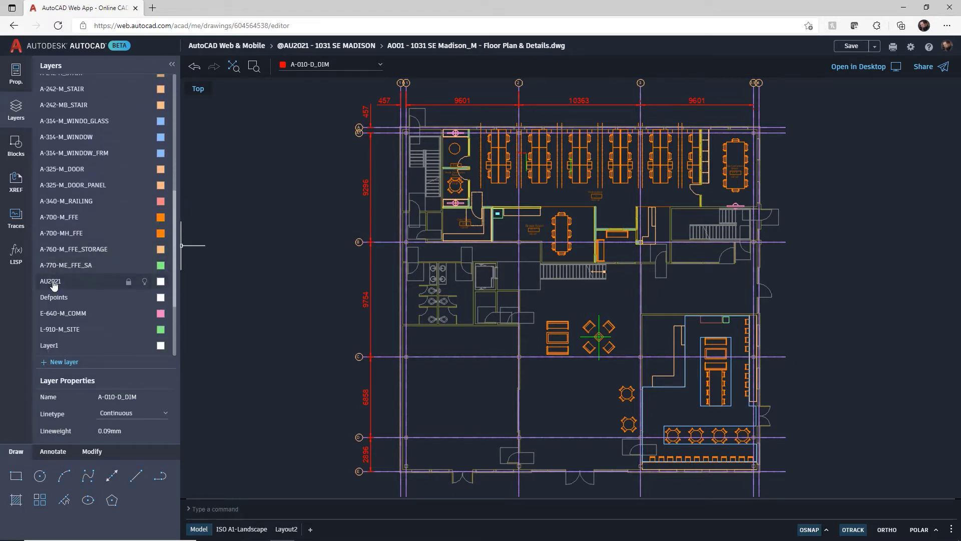
Step: Colour the AU2021 layer red, make it current, and bring up the drawing Settings
{"action": "left_click", "coordinate": [160, 282]}
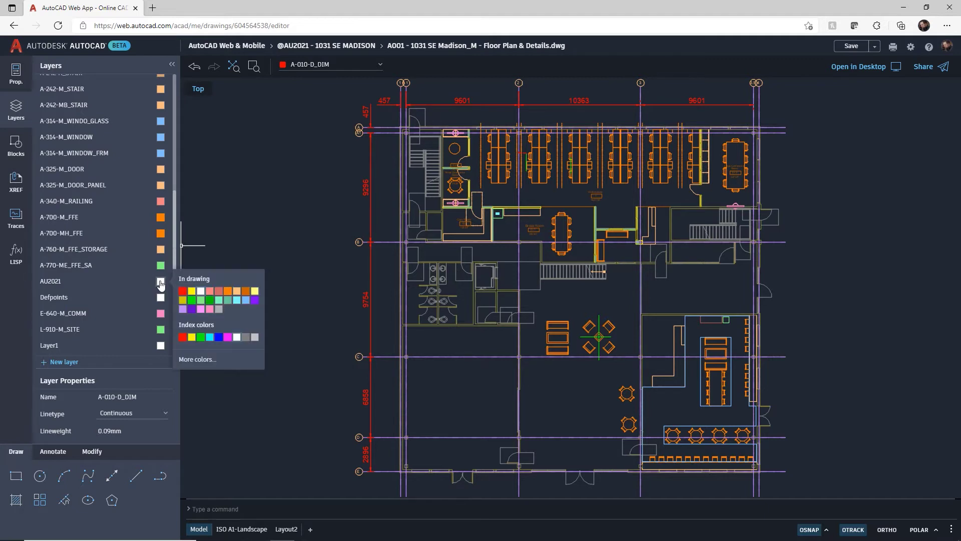
{"action": "left_click", "coordinate": [183, 291]}
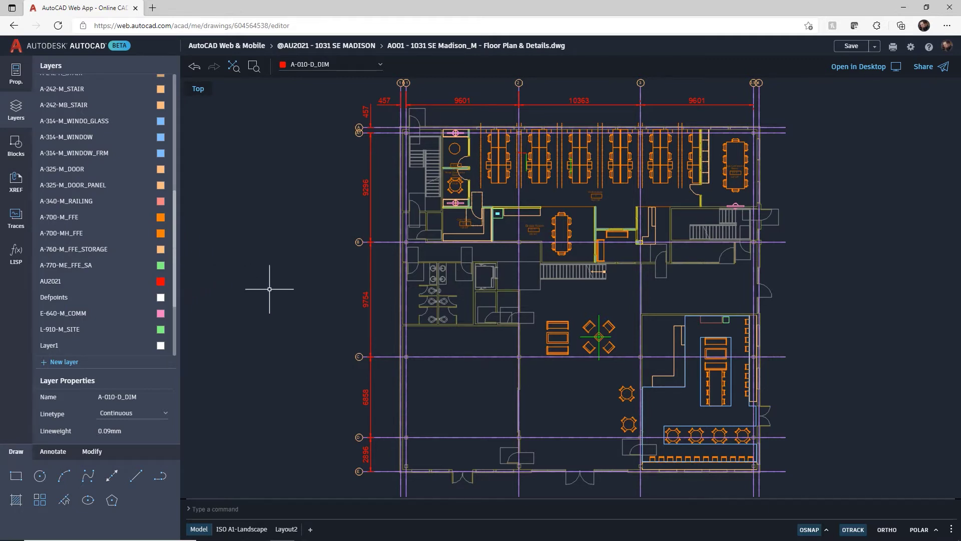
{"action": "left_click", "coordinate": [58, 286]}
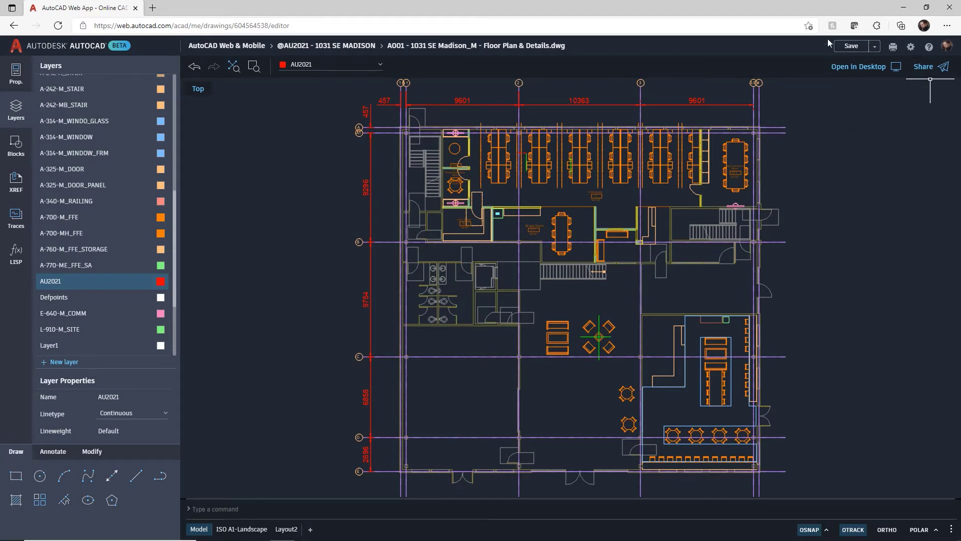
{"action": "left_click", "coordinate": [911, 47]}
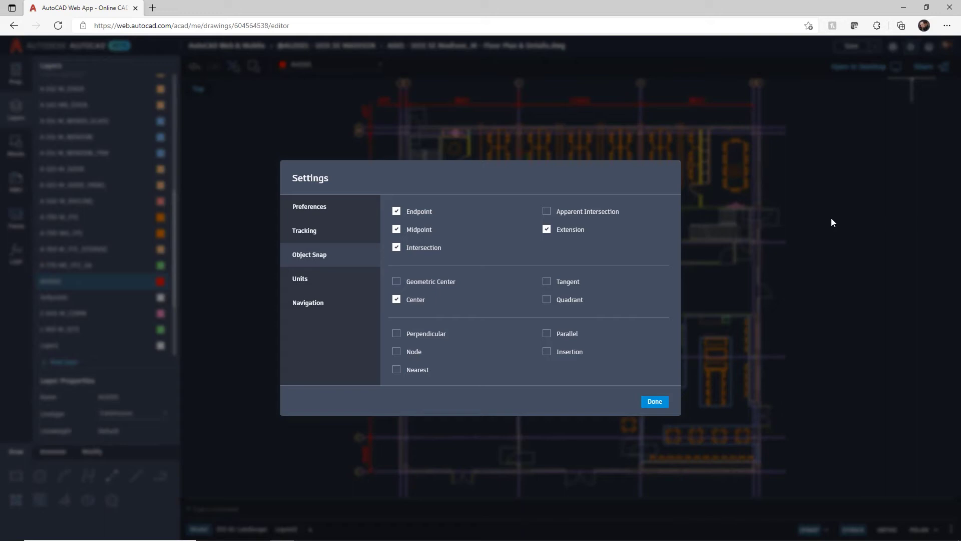
Step: Enable polar tracking with a 90-degree increment, then review Object Snap and Units settings
{"action": "left_click", "coordinate": [327, 207]}
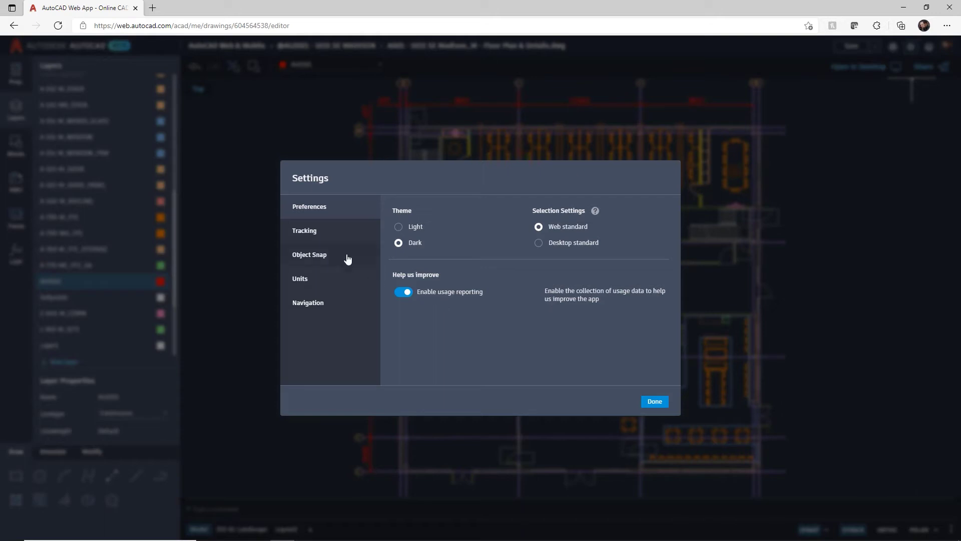
{"action": "left_click", "coordinate": [305, 232]}
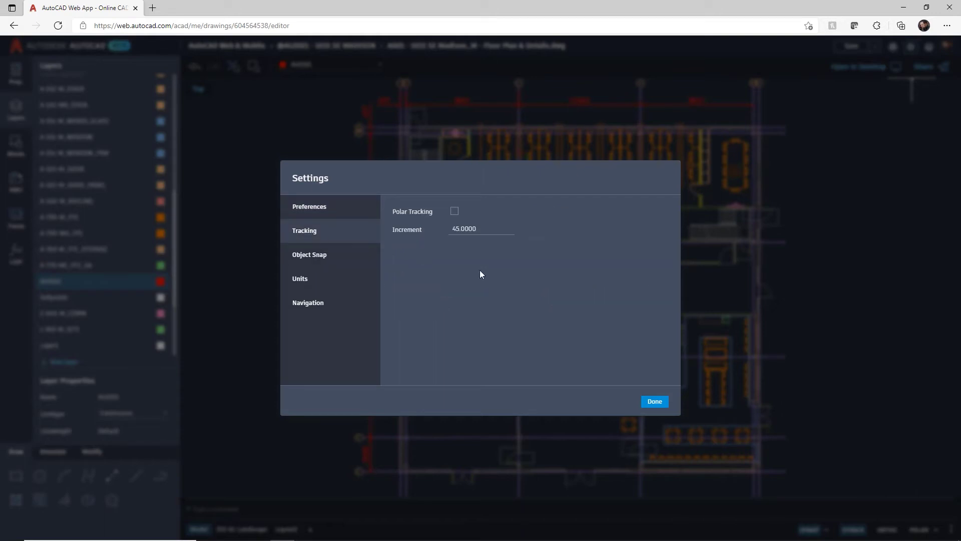
{"action": "left_click", "coordinate": [455, 211]}
{"action": "left_click", "coordinate": [514, 233]}
{"action": "left_click", "coordinate": [465, 212]}
{"action": "left_click", "coordinate": [317, 256]}
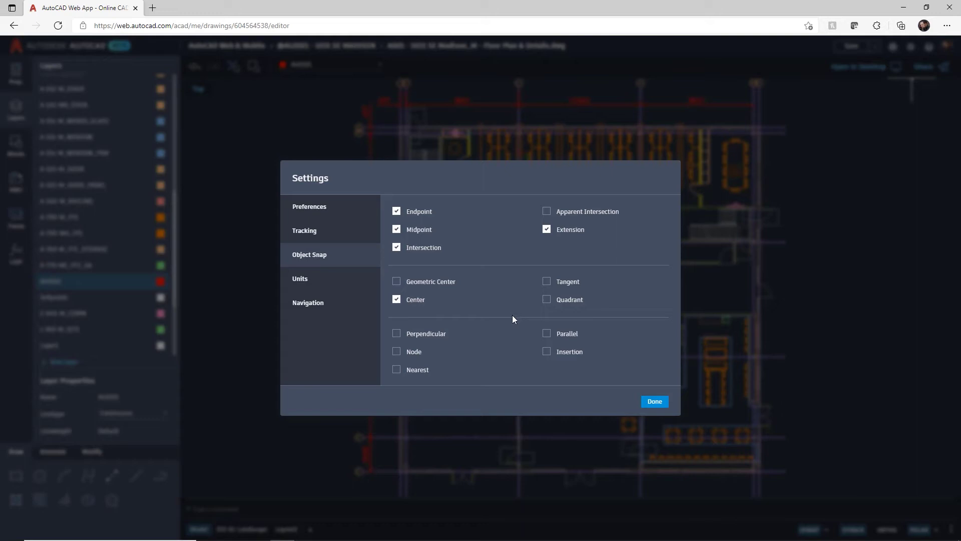
{"action": "left_click", "coordinate": [303, 279]}
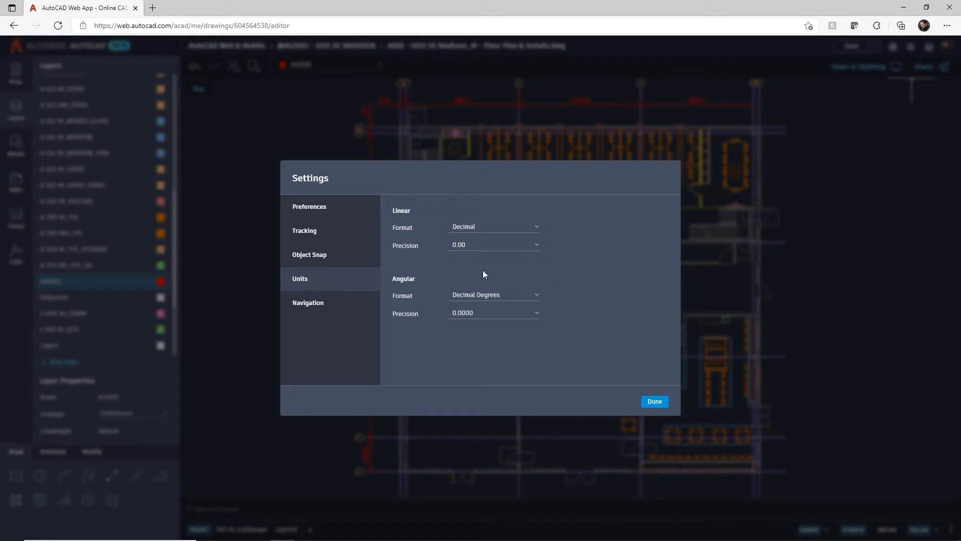
Step: Keep linear units Decimal and angles Decimal Degrees, review Navigation, then close Settings
{"action": "left_click", "coordinate": [536, 228]}
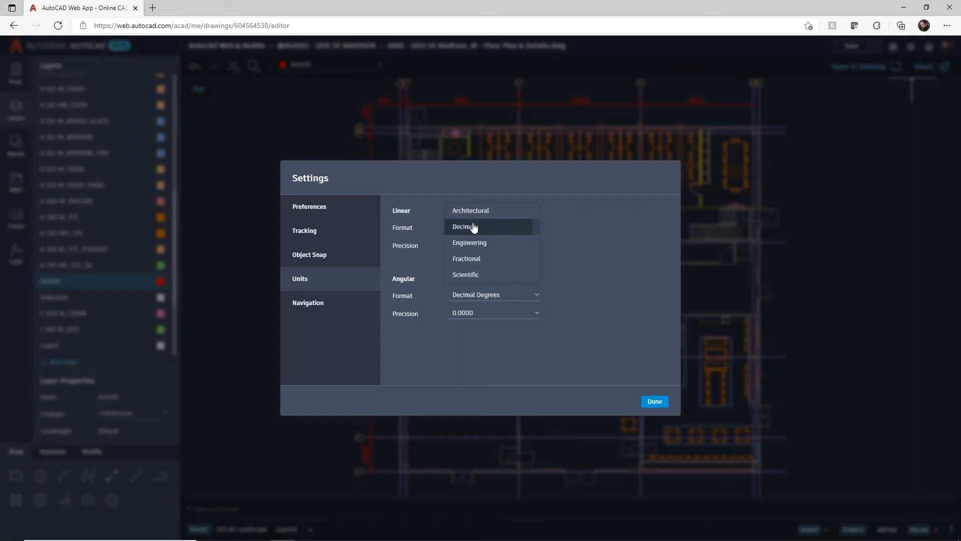
{"action": "left_click", "coordinate": [516, 226]}
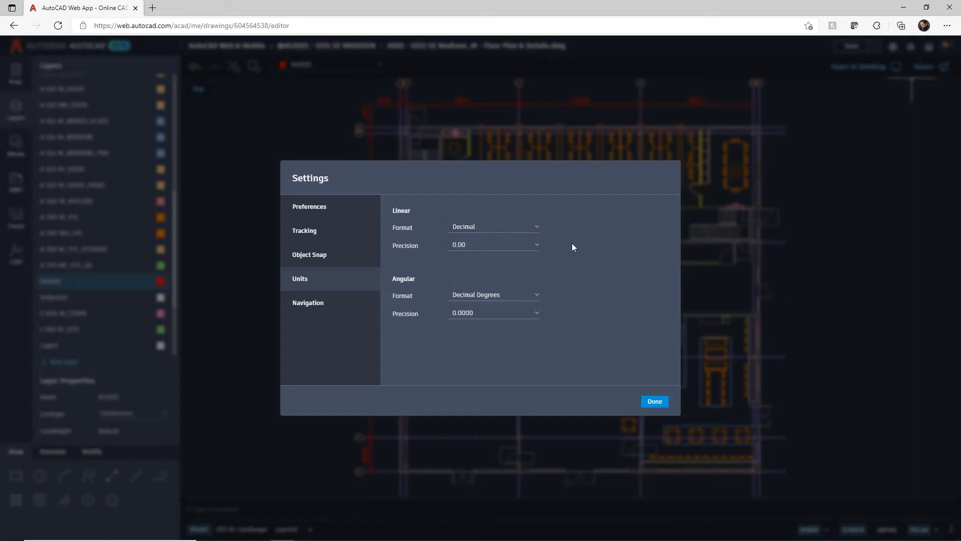
{"action": "left_click", "coordinate": [538, 296]}
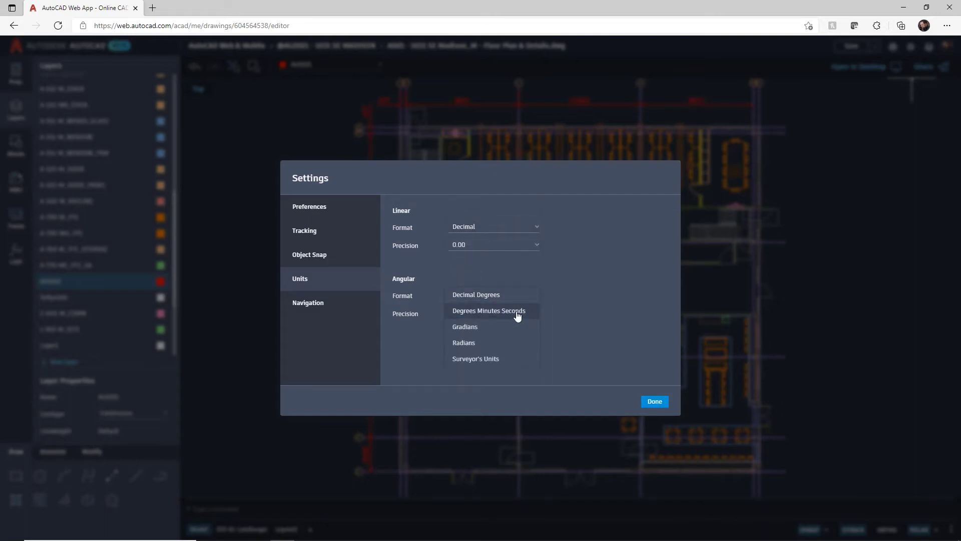
{"action": "left_click", "coordinate": [488, 295]}
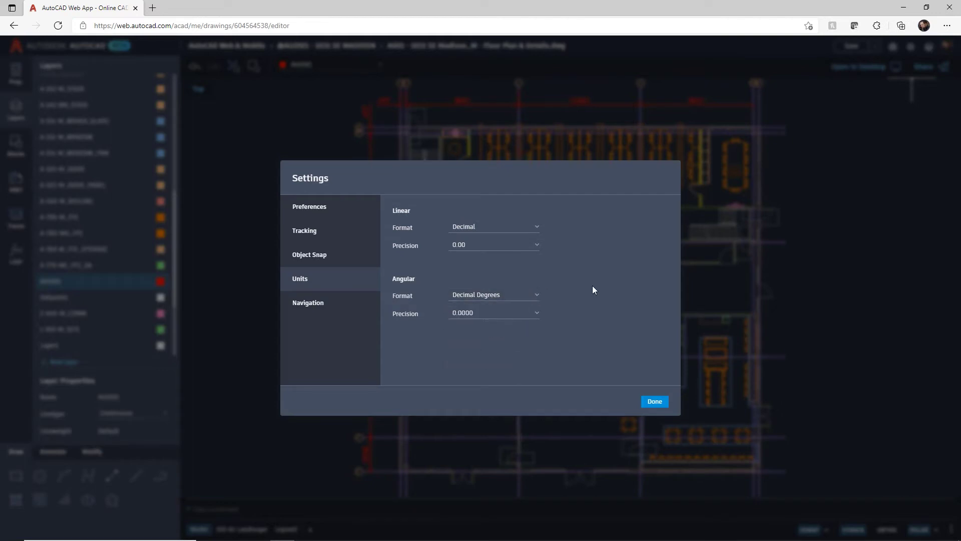
{"action": "left_click", "coordinate": [317, 303]}
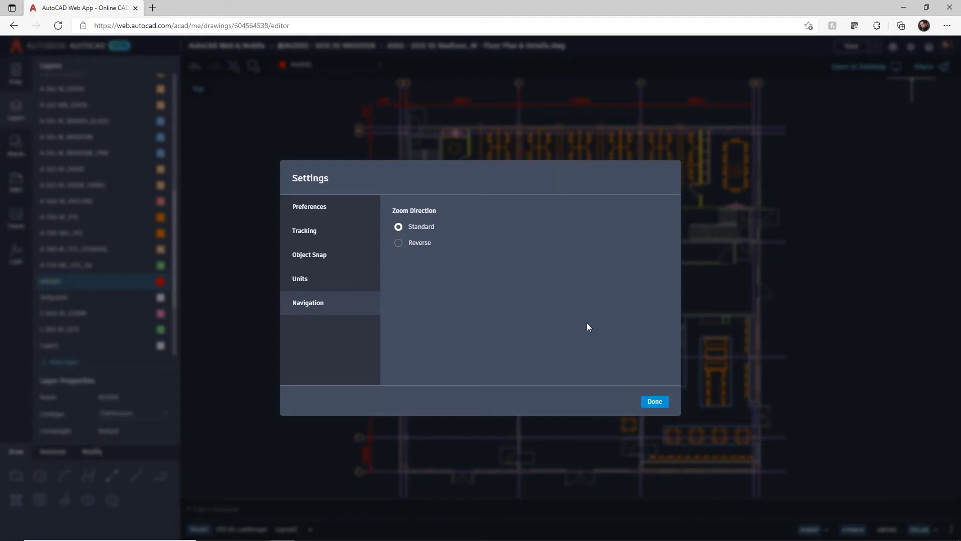
{"action": "left_click", "coordinate": [651, 401]}
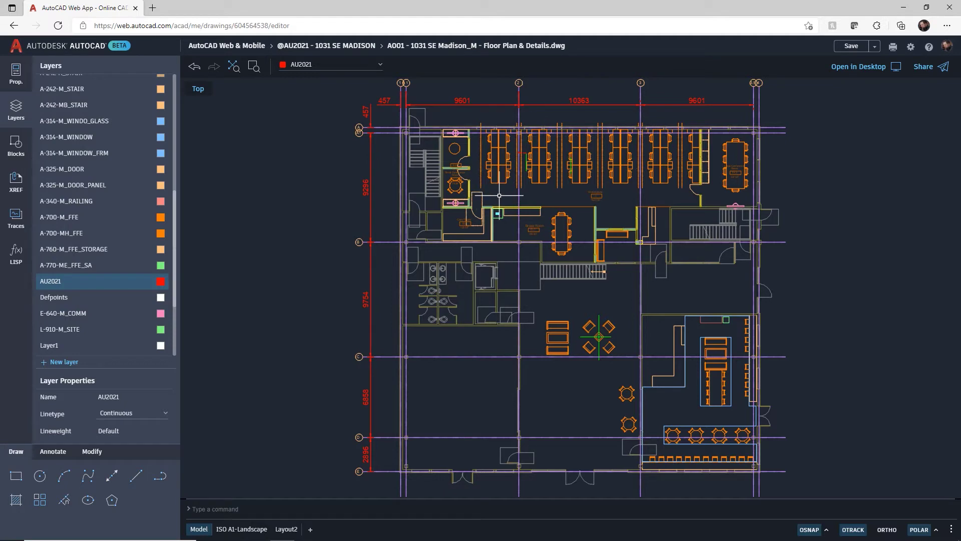
Step: Draw a red AU2021 line from the wall endpoint along the first cubicle's bottom edge, then select it
{"action": "scroll", "coordinate": [469, 185], "scroll_direction": "up", "scroll_amount": 5}
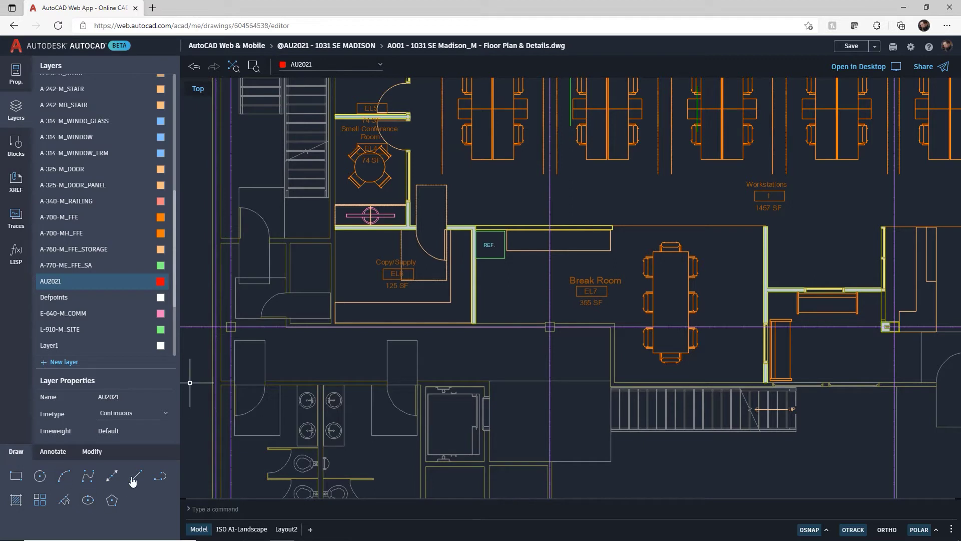
{"action": "left_click", "coordinate": [52, 452]}
{"action": "left_click", "coordinate": [95, 454]}
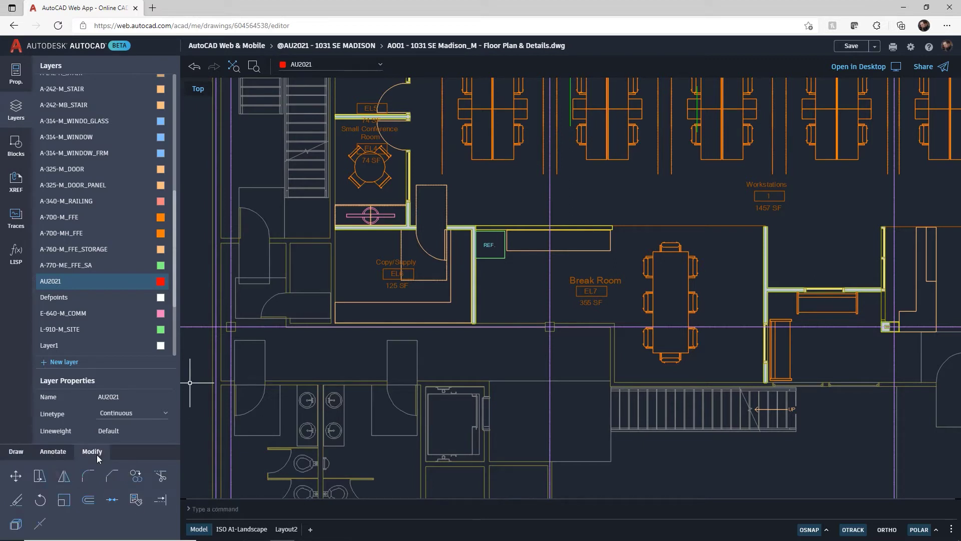
{"action": "left_click", "coordinate": [15, 452]}
{"action": "left_click", "coordinate": [136, 477]}
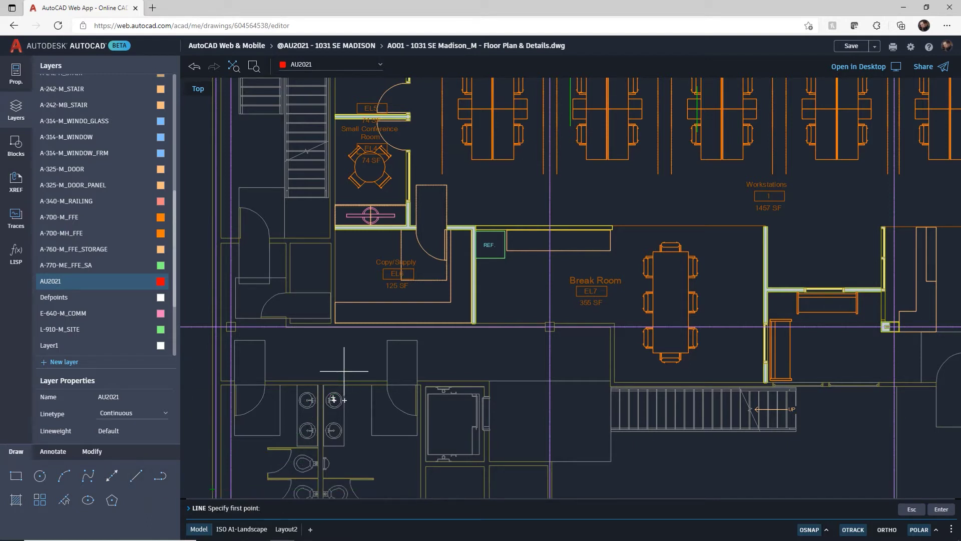
{"action": "left_click", "coordinate": [442, 174]}
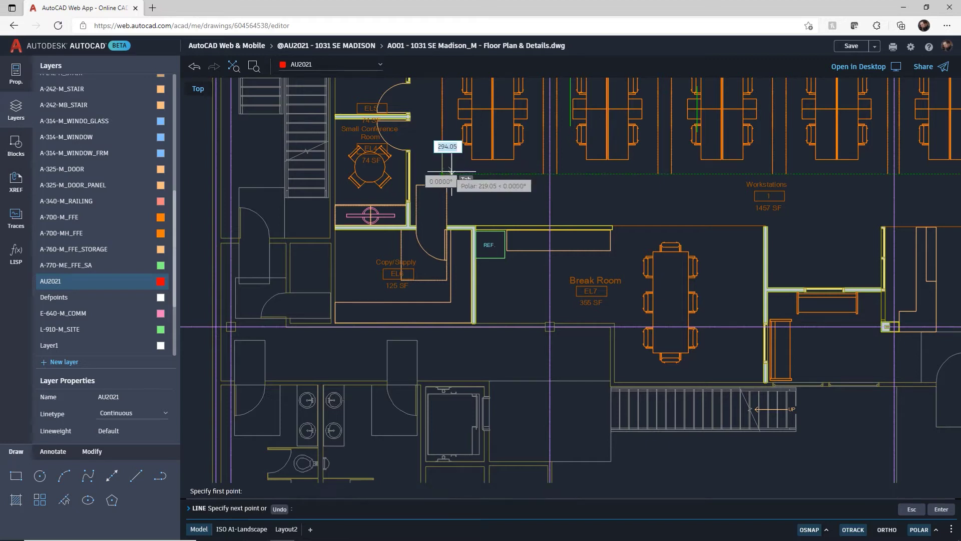
{"action": "left_click", "coordinate": [544, 174]}
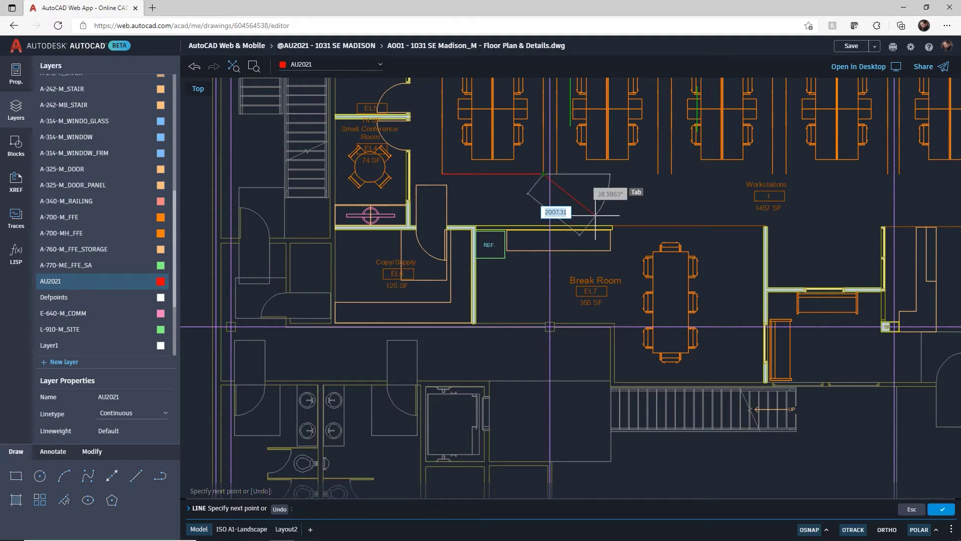
{"action": "key", "text": "Return"}
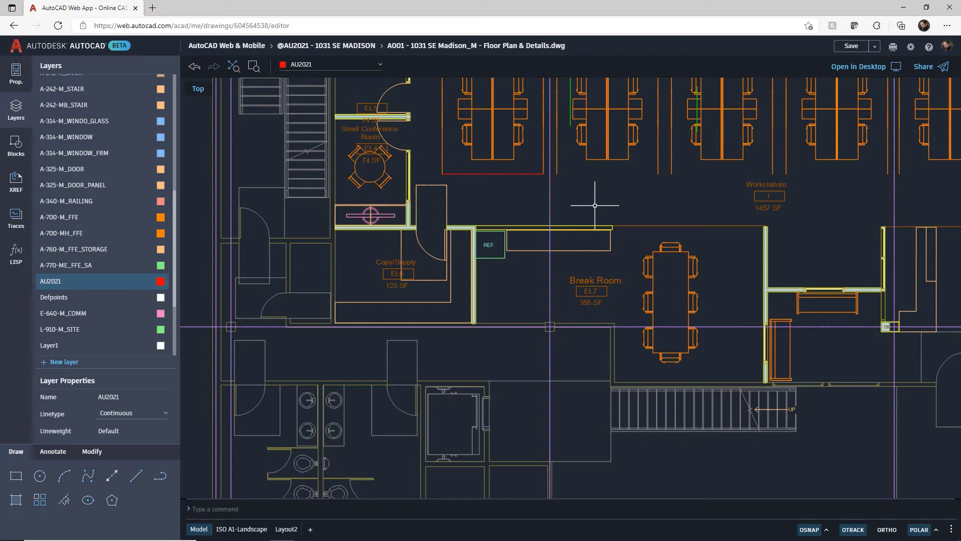
{"action": "left_click", "coordinate": [499, 175]}
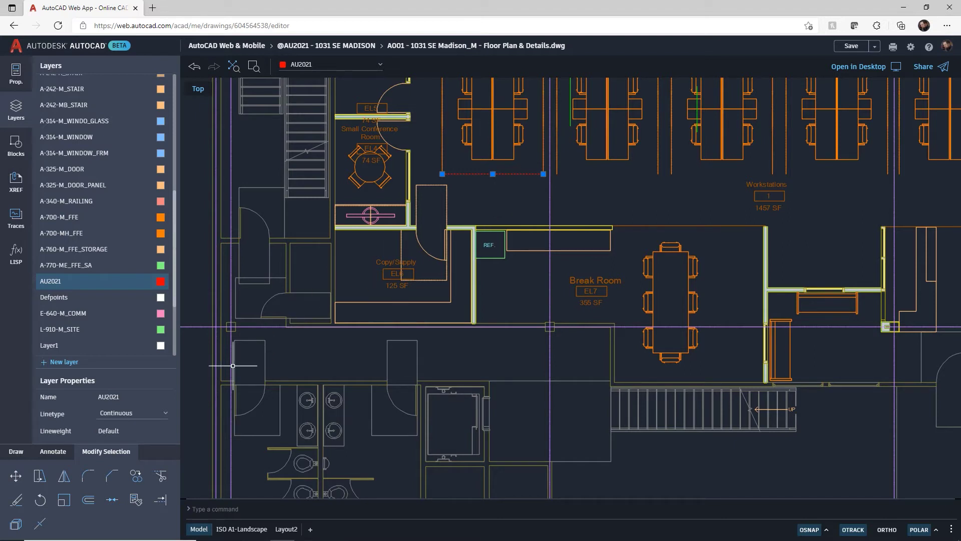
Step: Copy the red line from its endpoint to four positions beneath the next workstation cubicles
{"action": "left_click", "coordinate": [91, 478]}
{"action": "key", "text": "Escape"}
{"action": "left_click", "coordinate": [136, 476]}
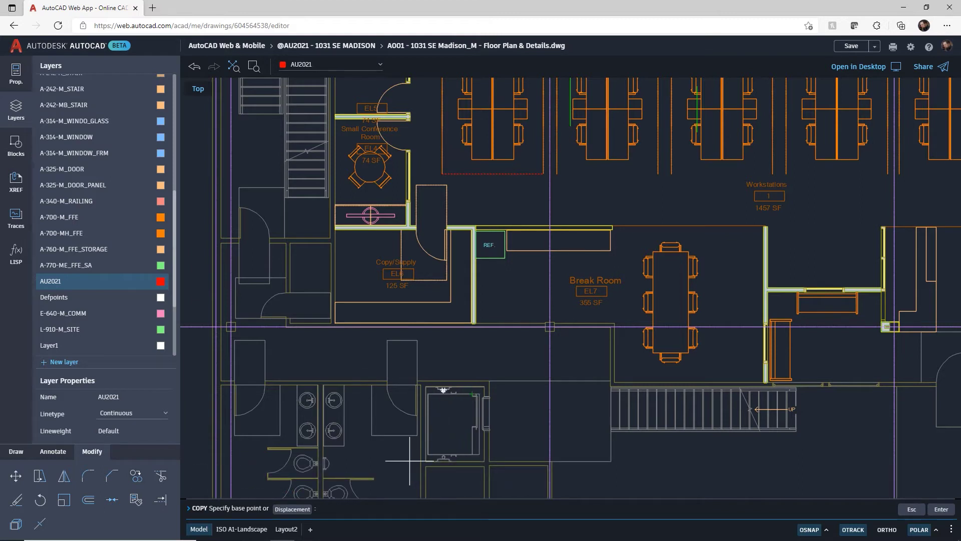
{"action": "scroll", "coordinate": [576, 255], "scroll_direction": "up", "scroll_amount": 2}
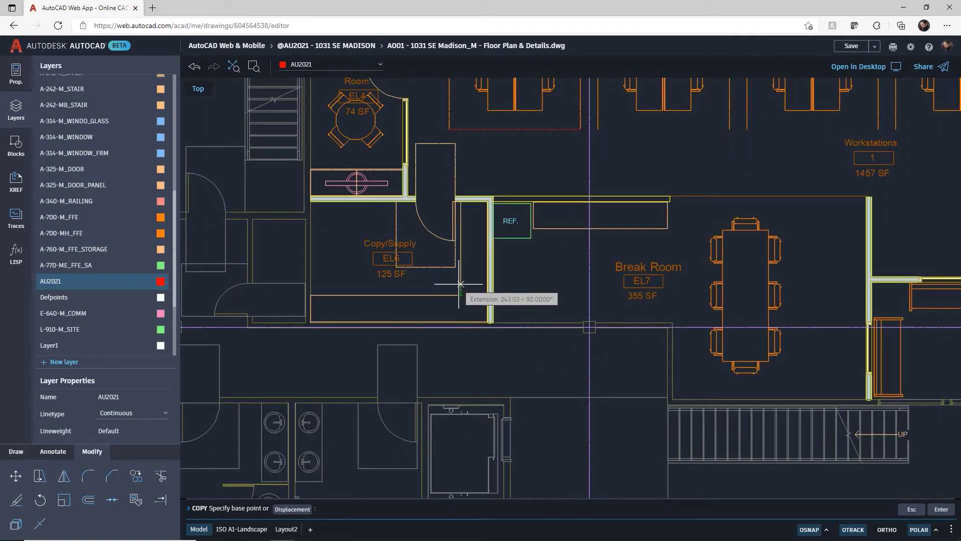
{"action": "left_click", "coordinate": [450, 130]}
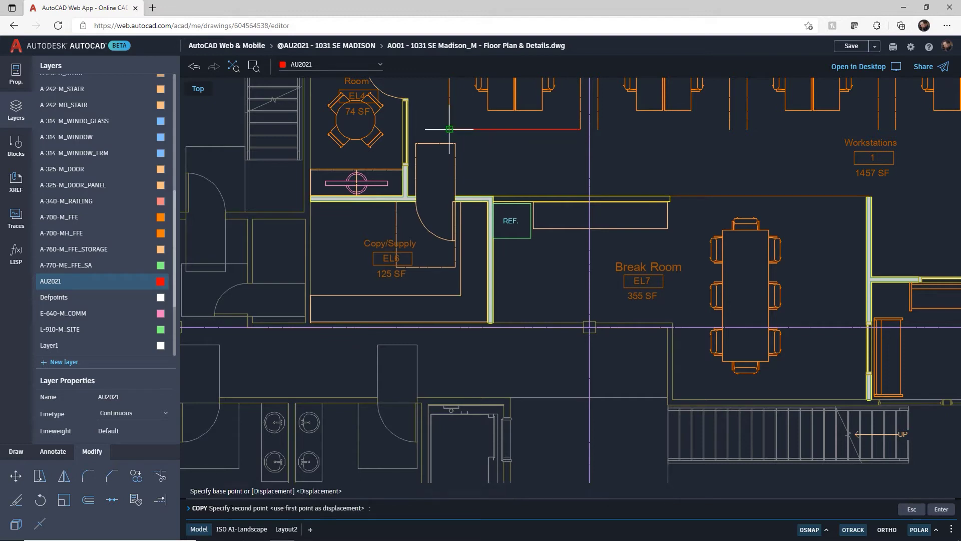
{"action": "left_click", "coordinate": [597, 129]}
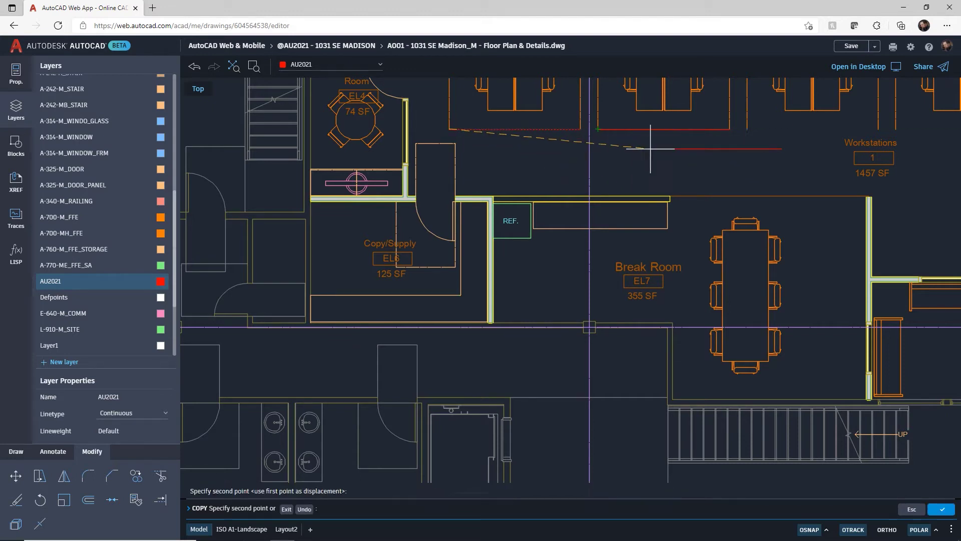
{"action": "mouse_move", "coordinate": [704, 156]}
{"action": "middle_mouse_down"}
{"action": "mouse_move", "coordinate": [538, 210]}
{"action": "mouse_move", "coordinate": [349, 224]}
{"action": "middle_mouse_up"}
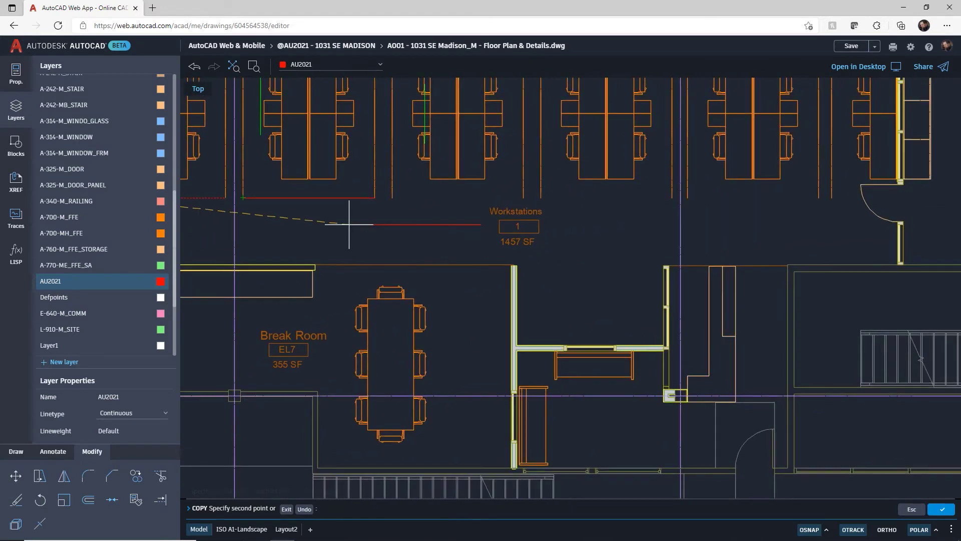
{"action": "left_click", "coordinate": [392, 198]}
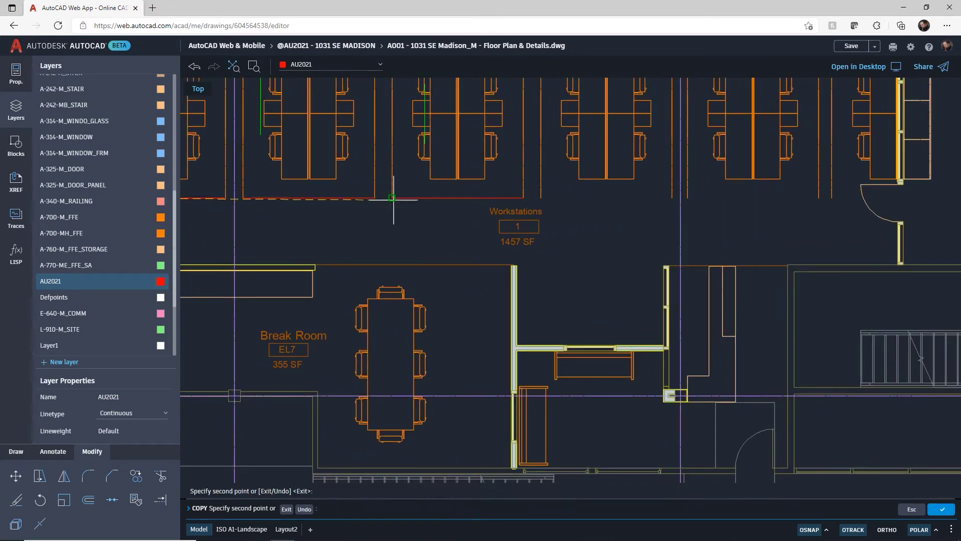
{"action": "left_click", "coordinate": [541, 197]}
{"action": "left_click", "coordinate": [688, 197]}
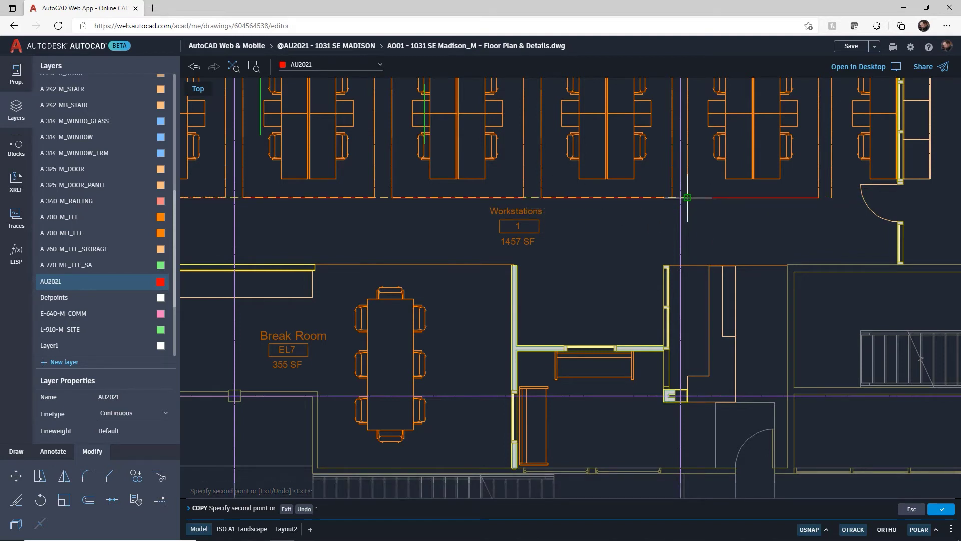
{"action": "key", "text": "Return"}
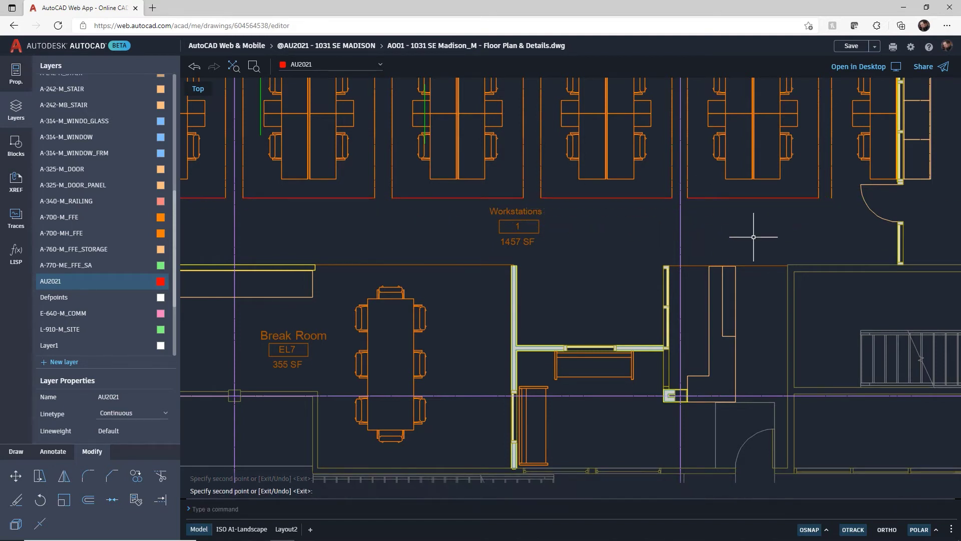
Step: Change the Workstations label text to 'Hot Desking Area' with text height 200
{"action": "scroll", "coordinate": [402, 262], "scroll_direction": "down", "scroll_amount": 1}
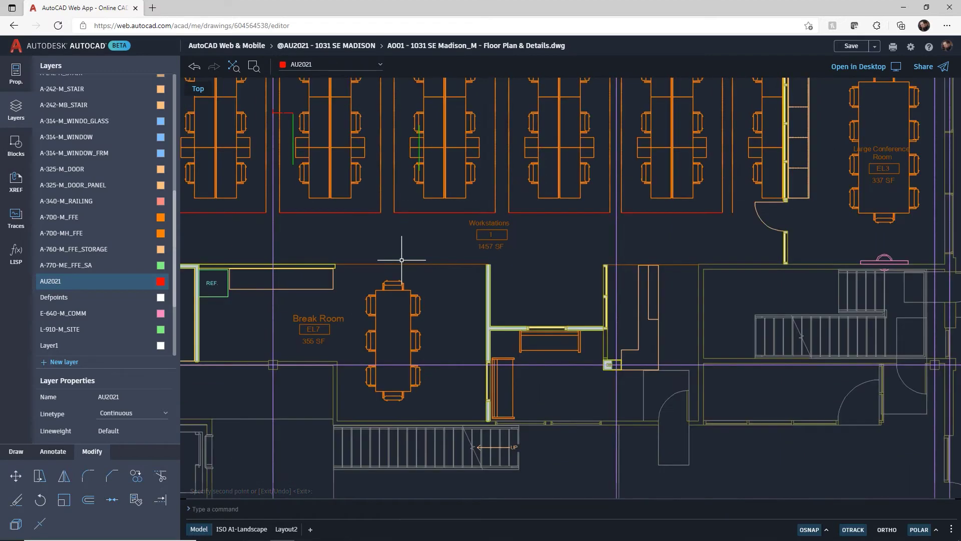
{"action": "middle_click_drag", "start_coordinate": [362, 238], "coordinate": [531, 301]}
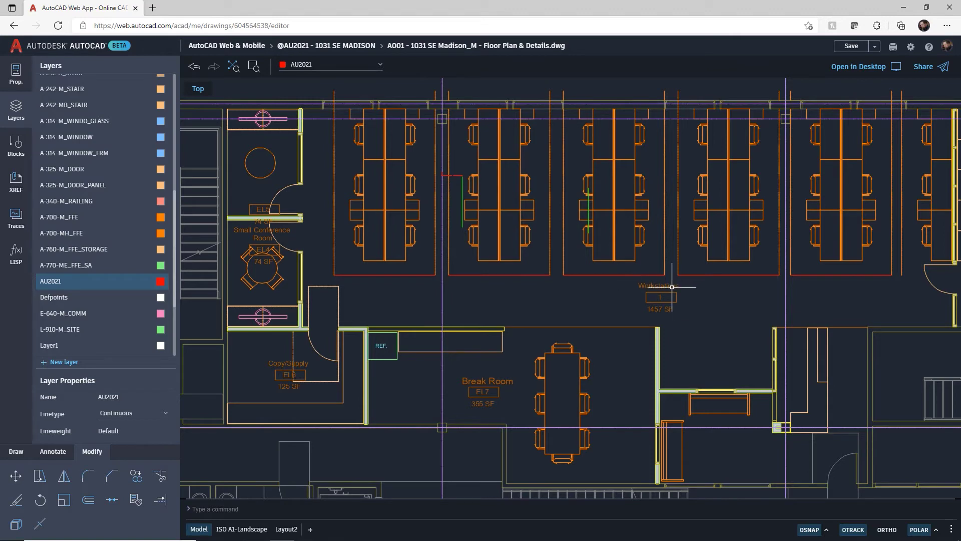
{"action": "double_click", "coordinate": [672, 287]}
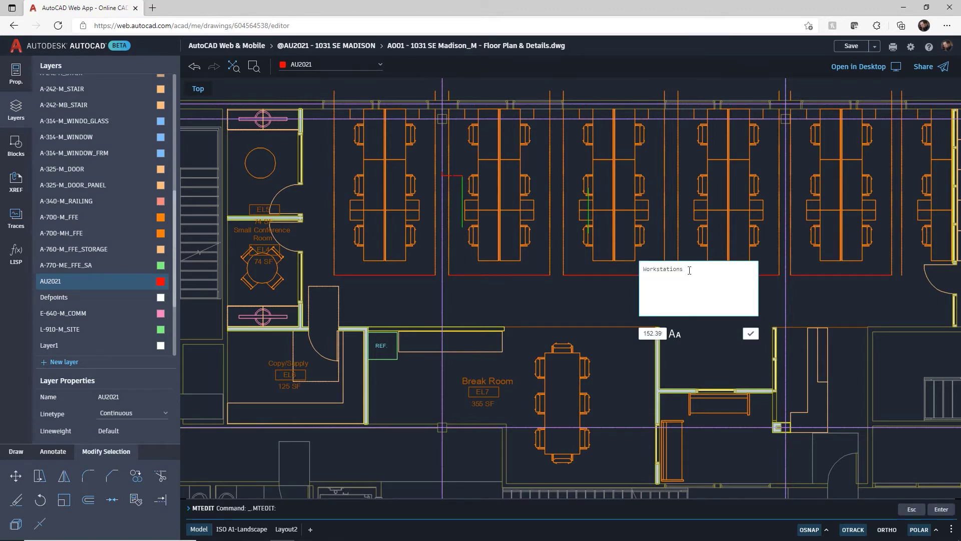
{"action": "left_click_drag", "start_coordinate": [689, 271], "coordinate": [635, 268]}
{"action": "type", "text": "Hot Desking Area"}
{"action": "left_click", "coordinate": [655, 333]}
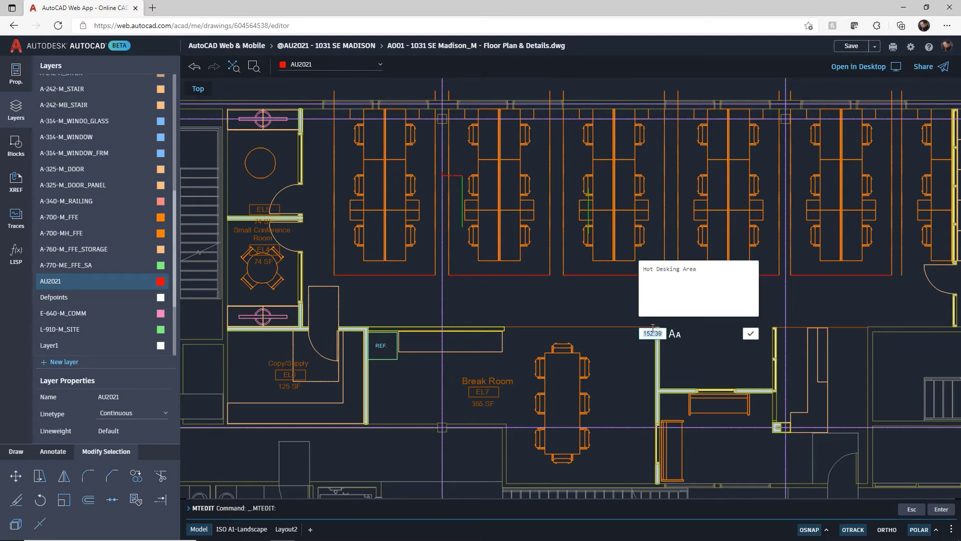
{"action": "type", "text": "200"}
{"action": "left_click", "coordinate": [746, 334]}
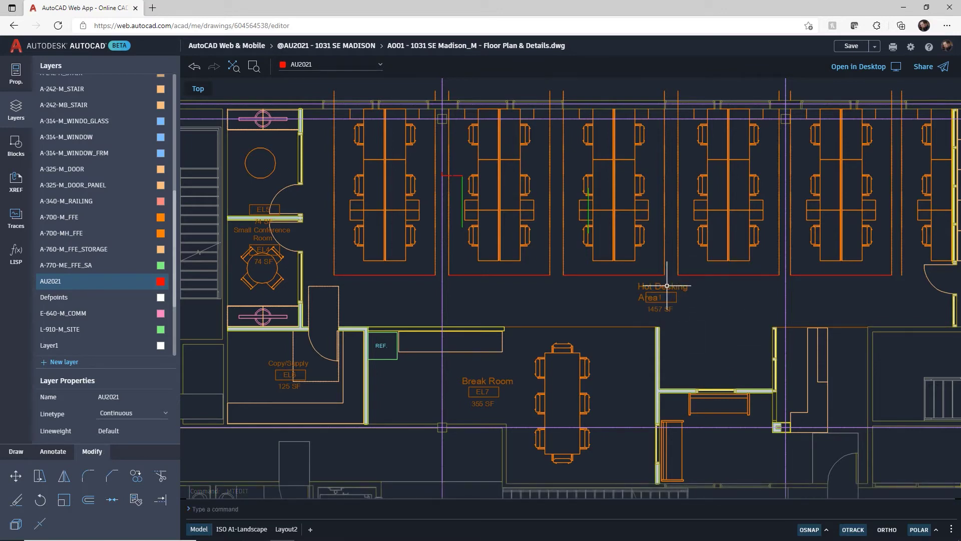
{"action": "left_click", "coordinate": [666, 285]}
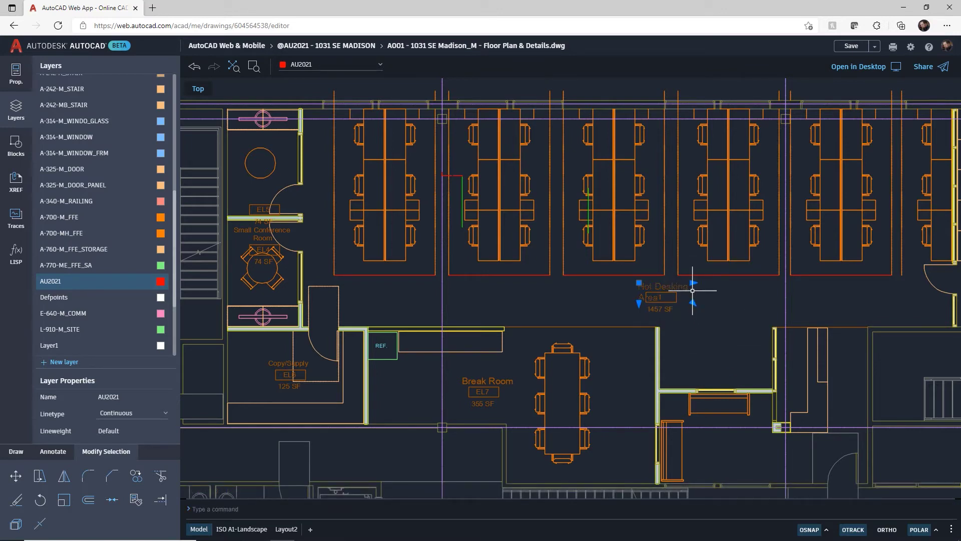
Step: Drag the Hot Desking Area label's width grip right so the name fits on one line
{"action": "left_click", "coordinate": [693, 283]}
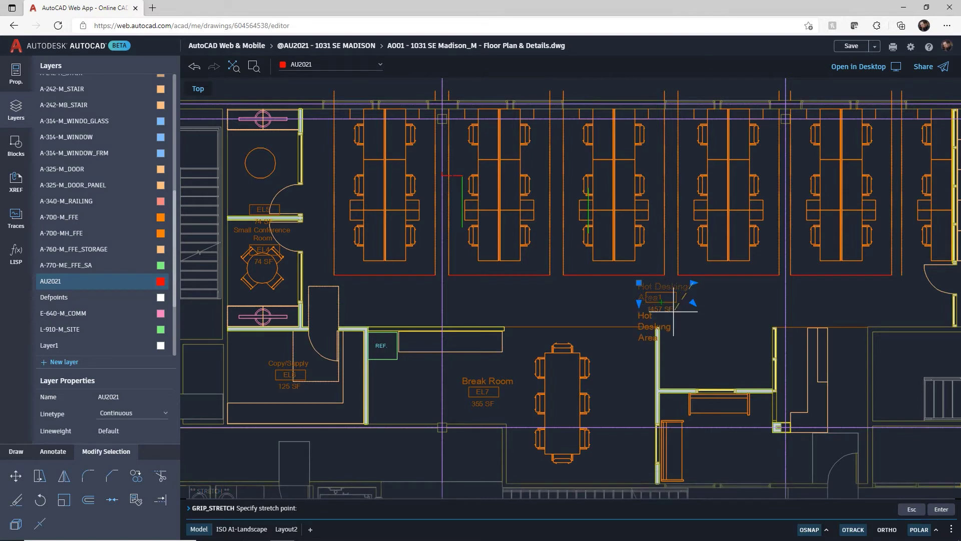
{"action": "left_click", "coordinate": [774, 286]}
{"action": "key", "text": "Escape"}
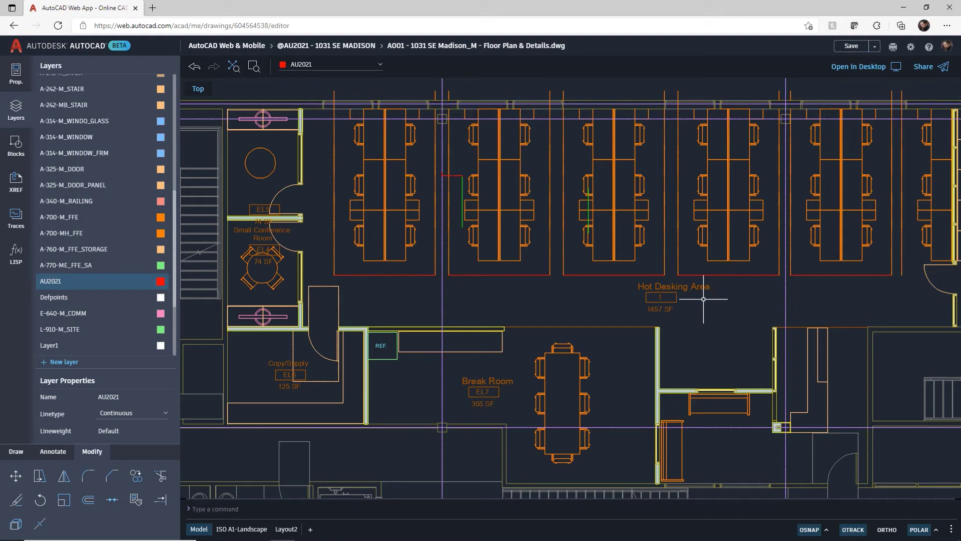
{"action": "scroll", "coordinate": [547, 281], "scroll_direction": "down", "scroll_amount": 1}
Step: Select the blue markers at the two 74 SF, 125 SF, 355 SF and 1457 SF rooms
{"action": "middle_click_drag", "start_coordinate": [671, 263], "coordinate": [574, 286]}
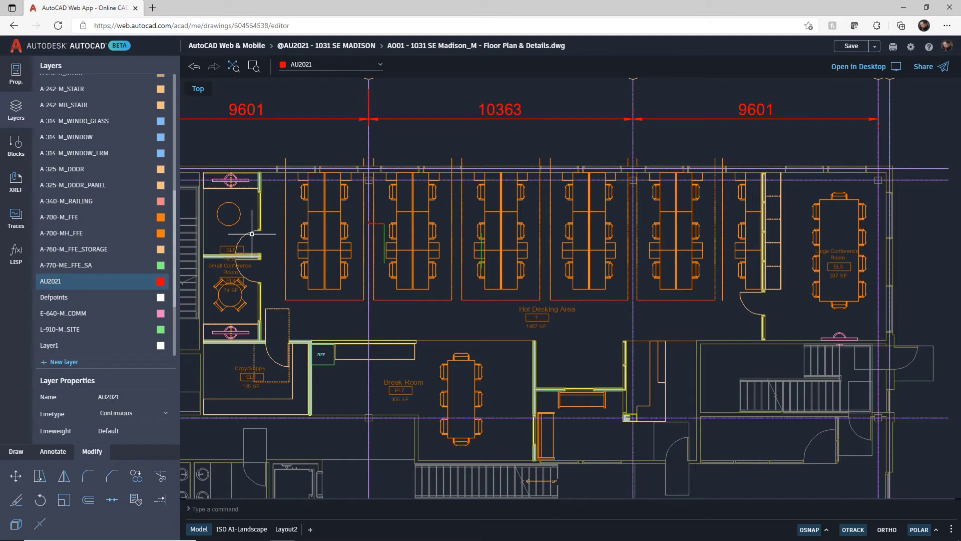
{"action": "scroll", "coordinate": [225, 261], "scroll_direction": "up", "scroll_amount": 3}
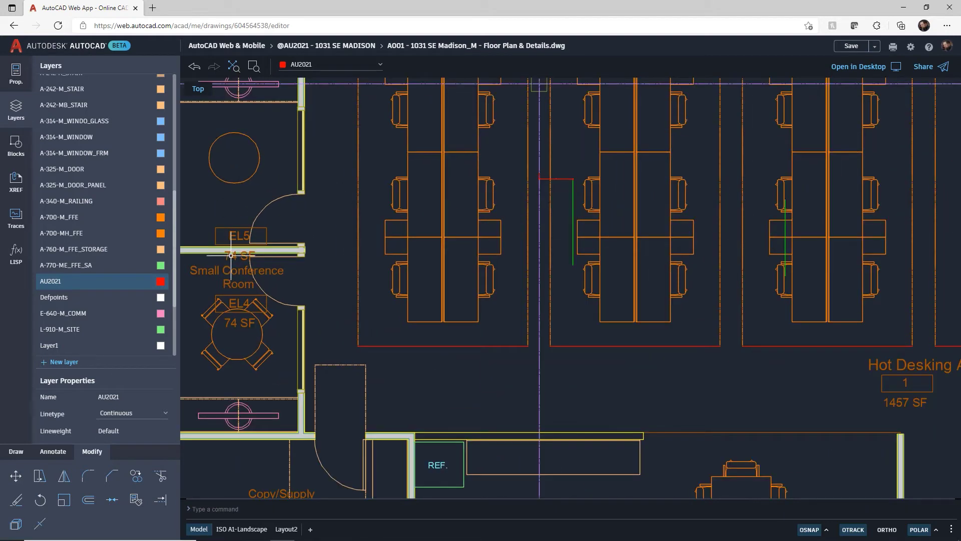
{"action": "left_click", "coordinate": [239, 256]}
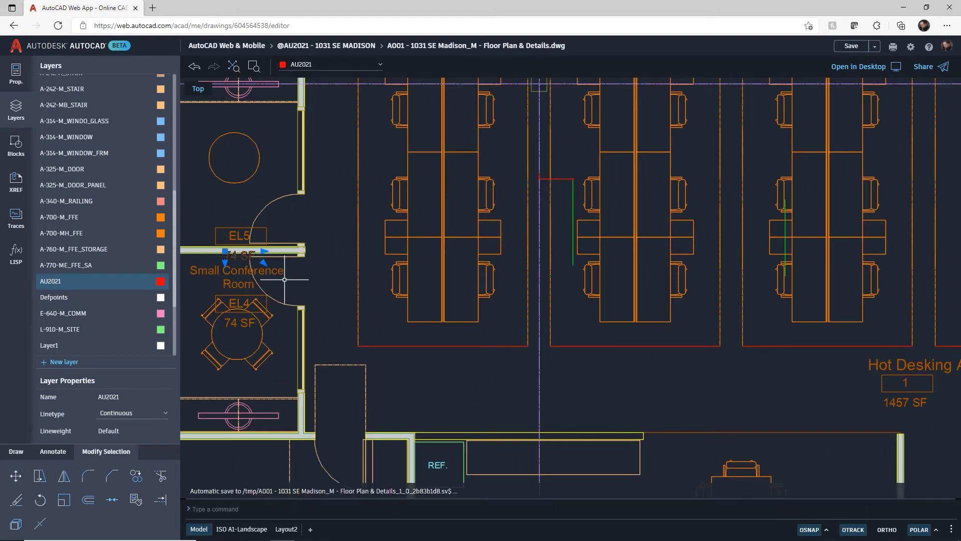
{"action": "left_click", "coordinate": [233, 322]}
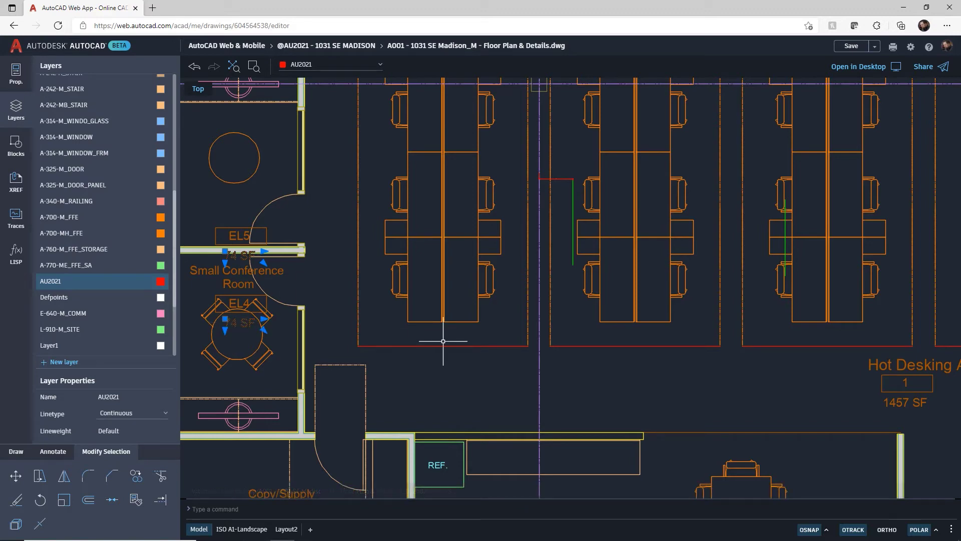
{"action": "scroll", "coordinate": [445, 343], "scroll_direction": "down", "scroll_amount": 2}
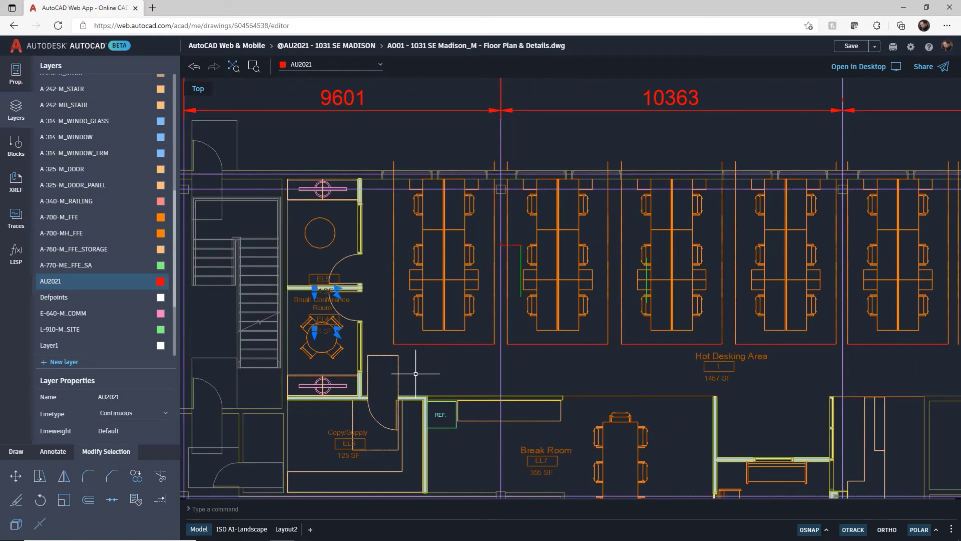
{"action": "left_click", "coordinate": [349, 455]}
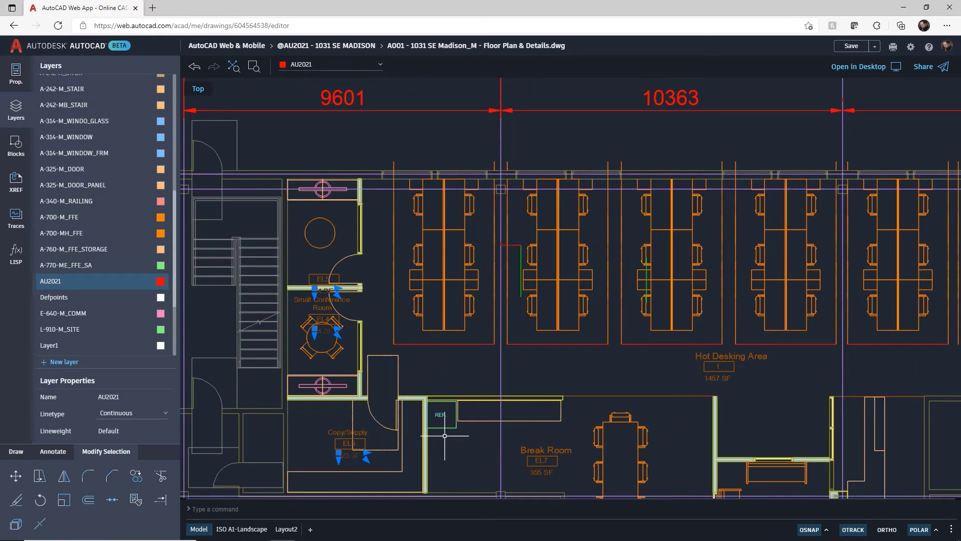
{"action": "left_click", "coordinate": [534, 472]}
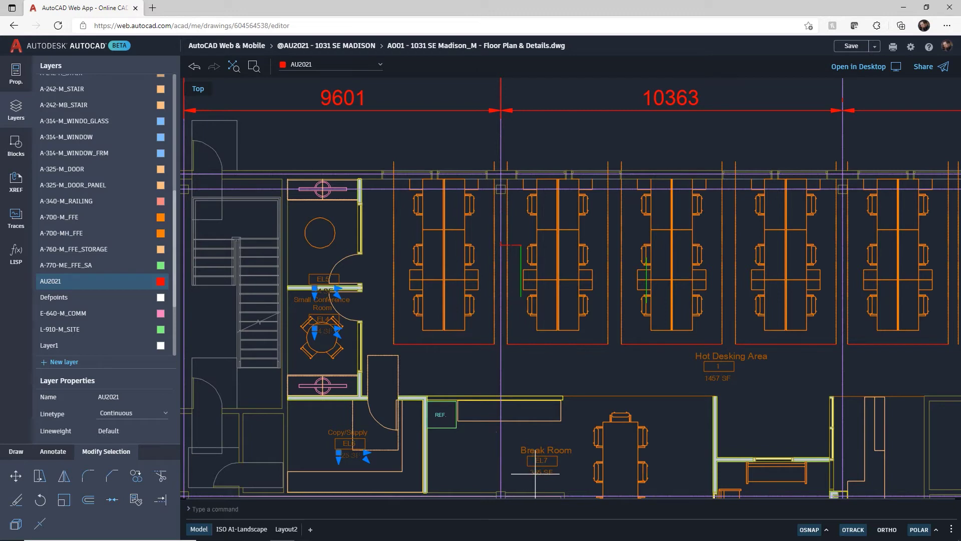
{"action": "left_click", "coordinate": [715, 379]}
{"action": "scroll", "coordinate": [714, 379], "scroll_direction": "down", "scroll_amount": 3}
{"action": "middle_click_drag", "start_coordinate": [714, 379], "coordinate": [392, 299]}
{"action": "scroll", "coordinate": [452, 302], "scroll_direction": "up", "scroll_amount": 1}
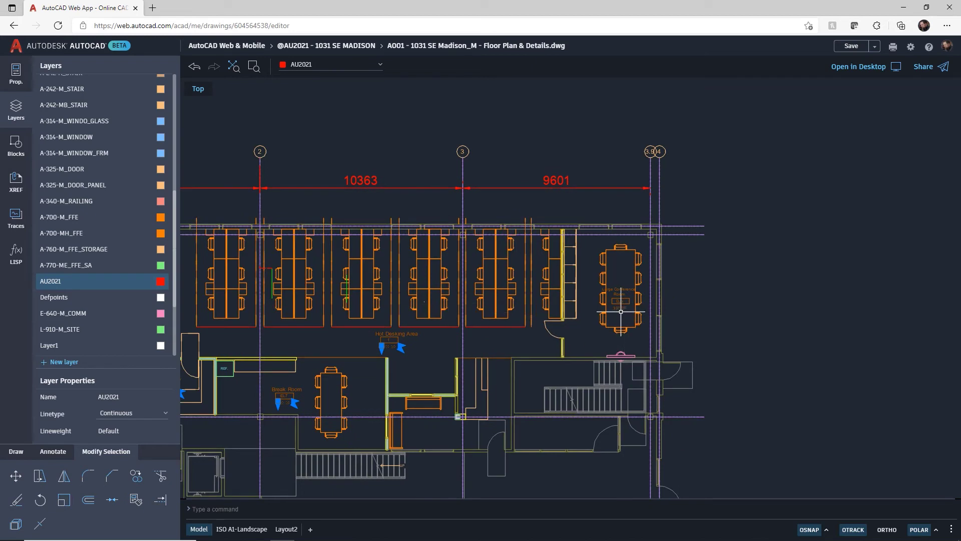
{"action": "scroll", "coordinate": [536, 315], "scroll_direction": "down", "scroll_amount": 4}
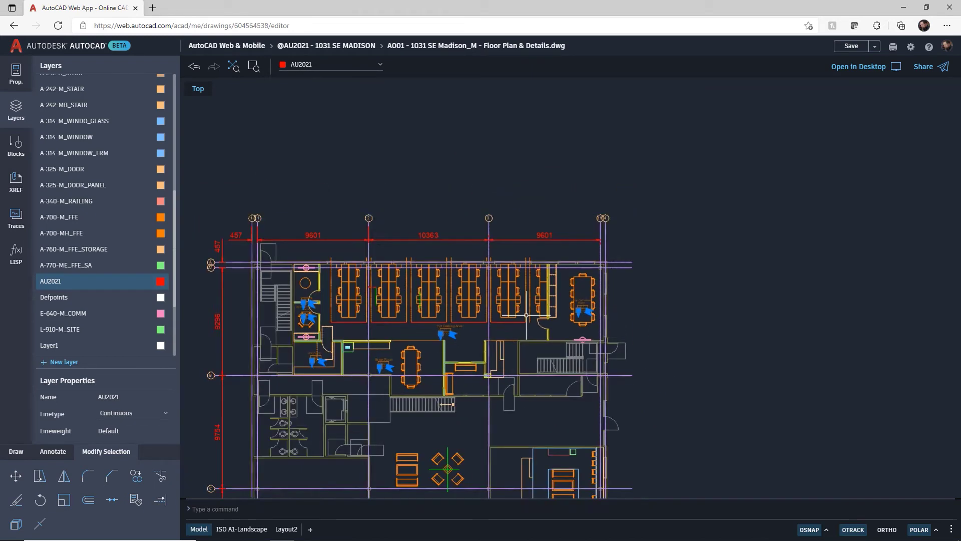
{"action": "middle_click_drag", "start_coordinate": [493, 364], "coordinate": [528, 283]}
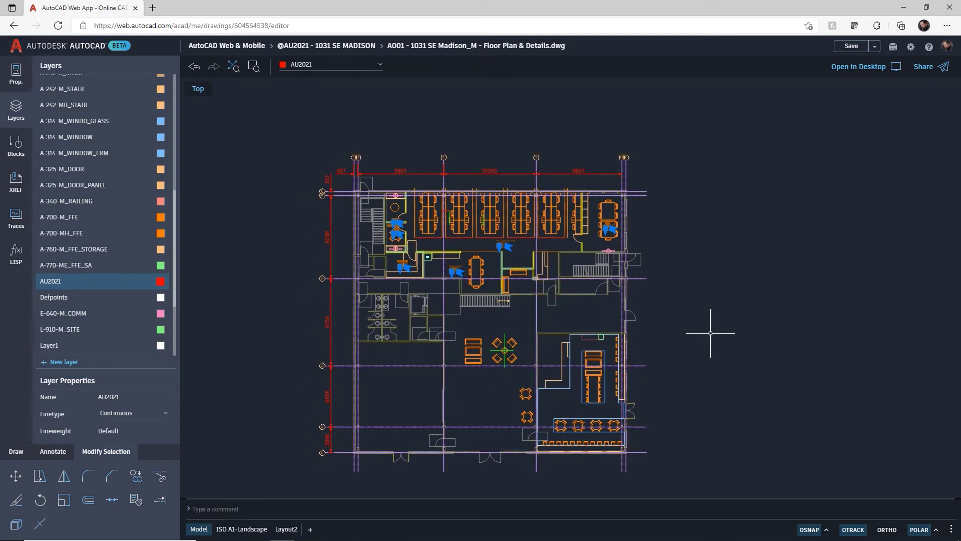
Step: Erase the selected blue markers and zoom in near the Break Room
{"action": "key", "text": "Delete"}
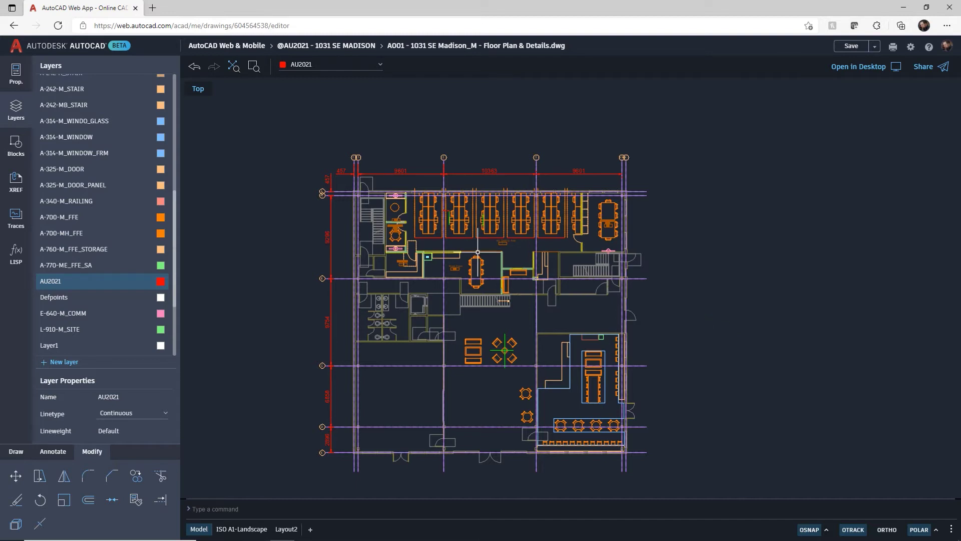
{"action": "scroll", "coordinate": [477, 252], "scroll_direction": "up", "scroll_amount": 2}
{"action": "scroll", "coordinate": [478, 252], "scroll_direction": "up", "scroll_amount": 2}
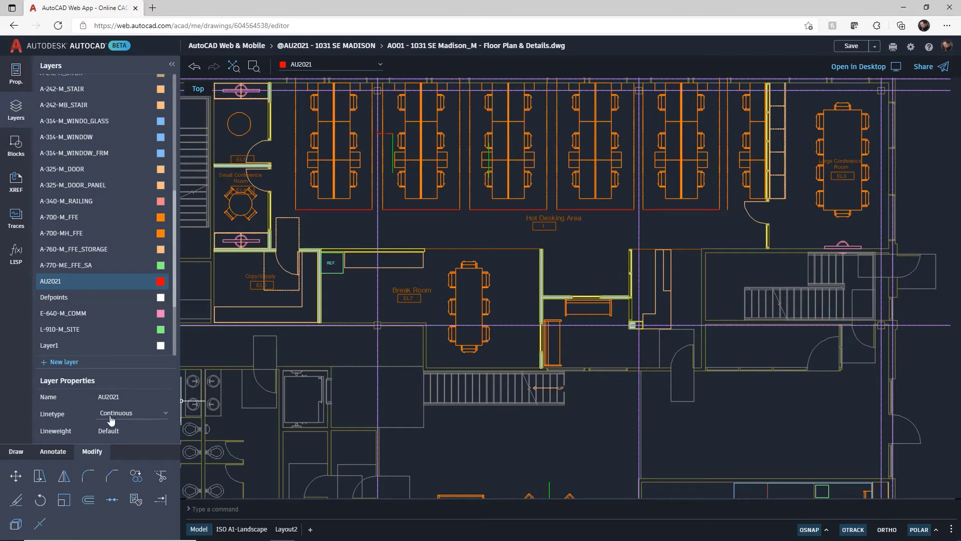
Step: Add a red 'Kitchen' multiline text label at height 0.25 in the lower-right room
{"action": "left_click", "coordinate": [61, 453]}
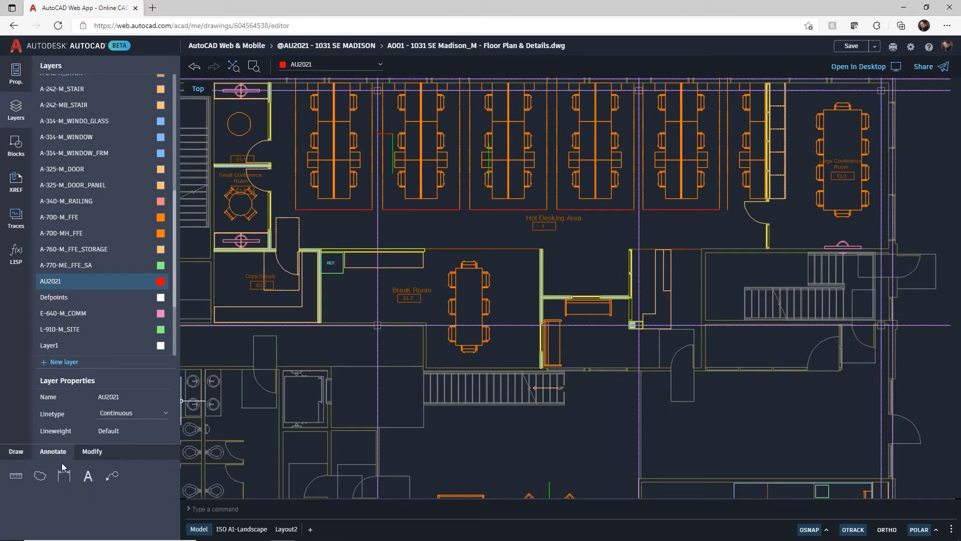
{"action": "left_click", "coordinate": [88, 480]}
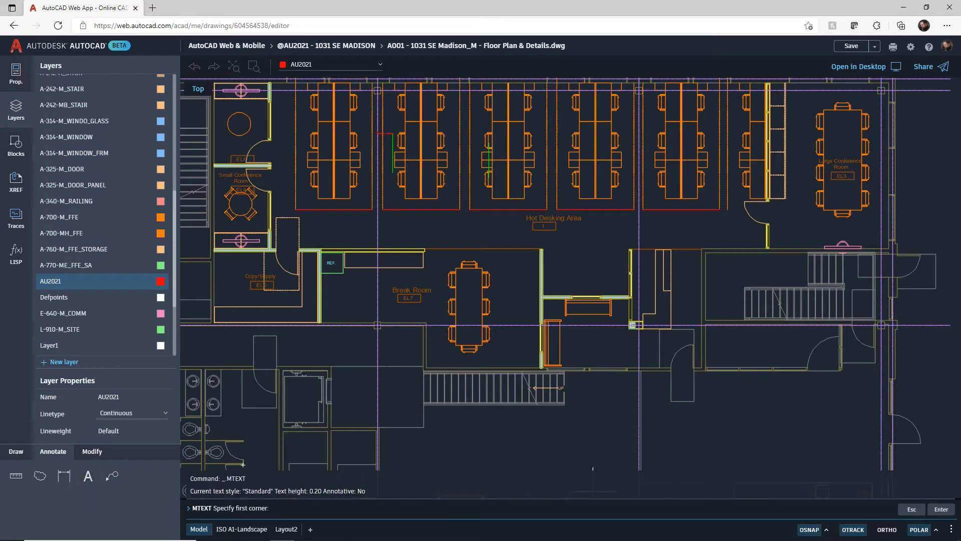
{"action": "left_click", "coordinate": [723, 408]}
{"action": "left_click", "coordinate": [809, 446]}
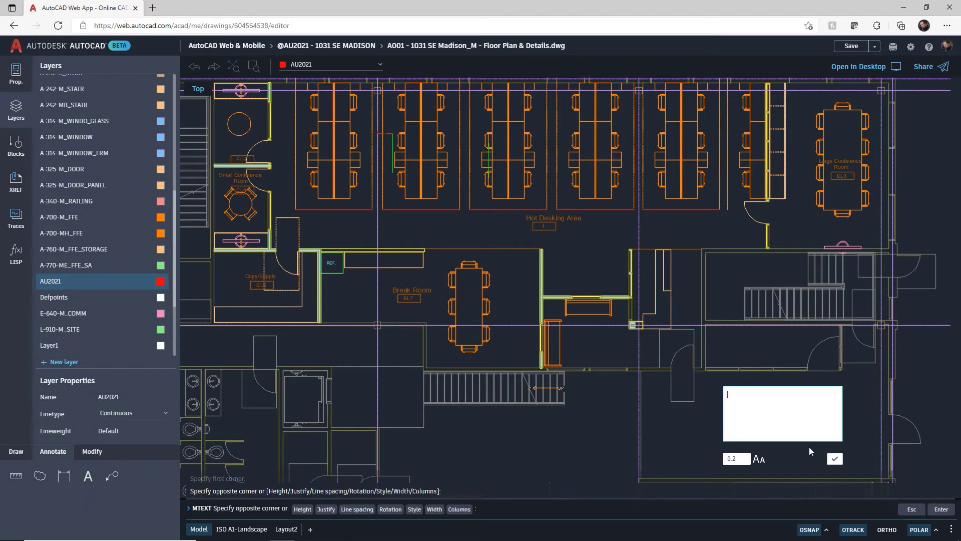
{"action": "type", "text": "Kitchen"}
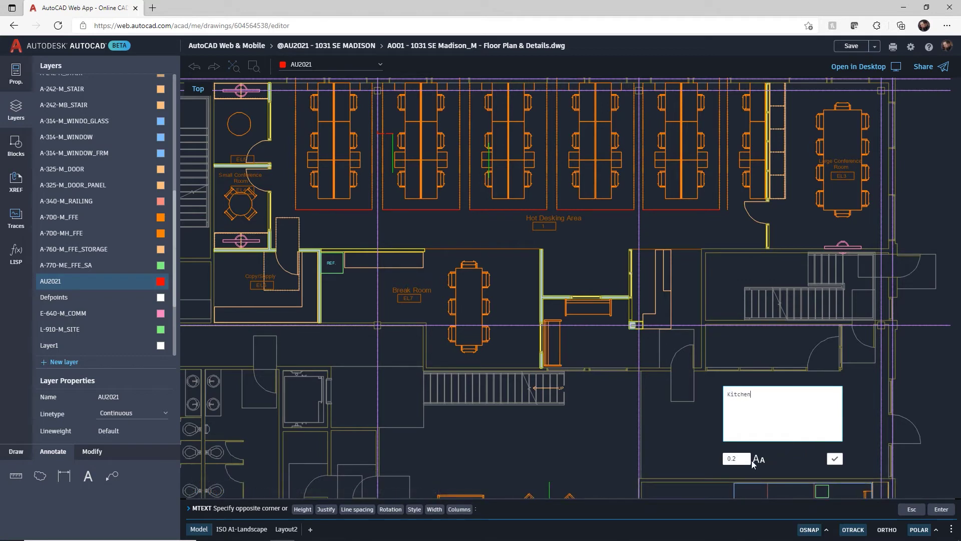
{"action": "left_click", "coordinate": [749, 458]}
{"action": "type", "text": "0.25"}
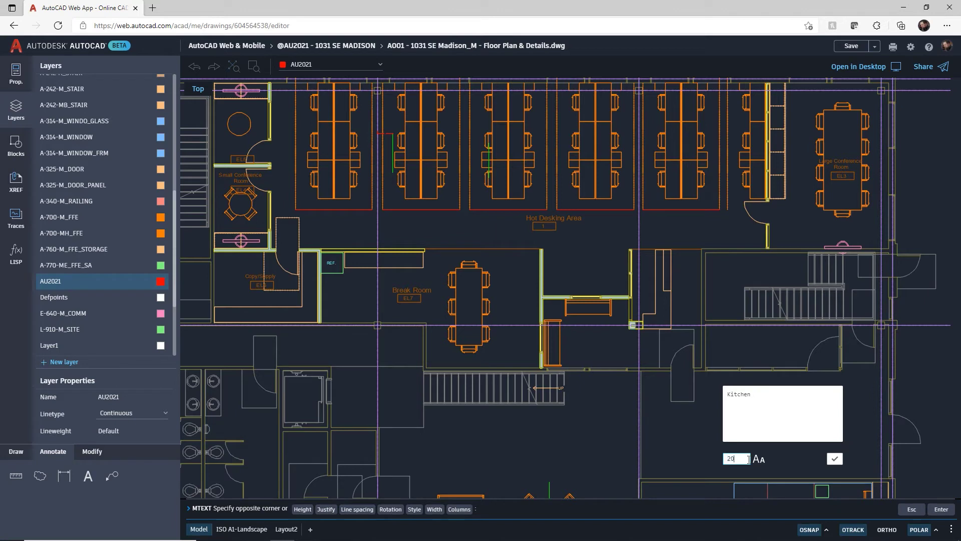
{"action": "left_click", "coordinate": [835, 458]}
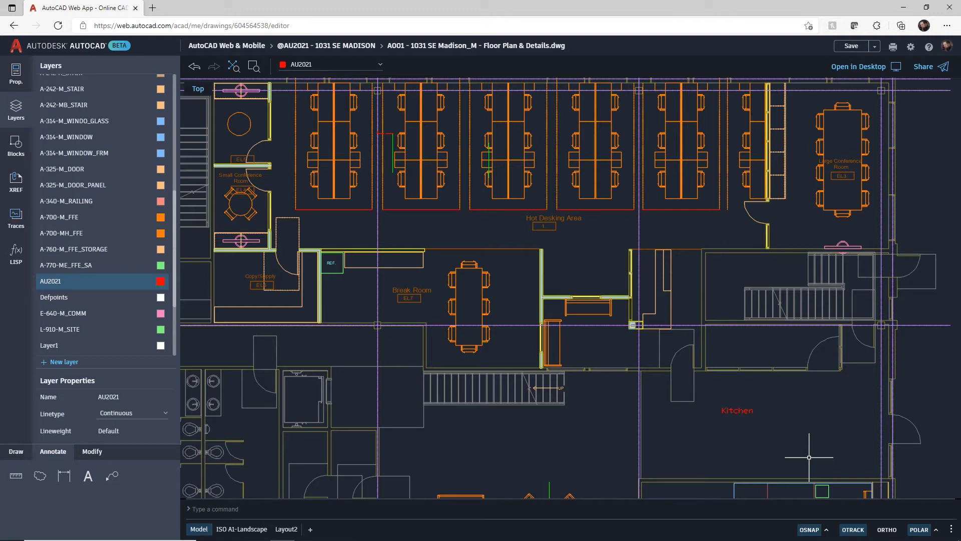
Step: Undo the last view change and the Kitchen text label
{"action": "scroll", "coordinate": [736, 417], "scroll_direction": "up", "scroll_amount": 4}
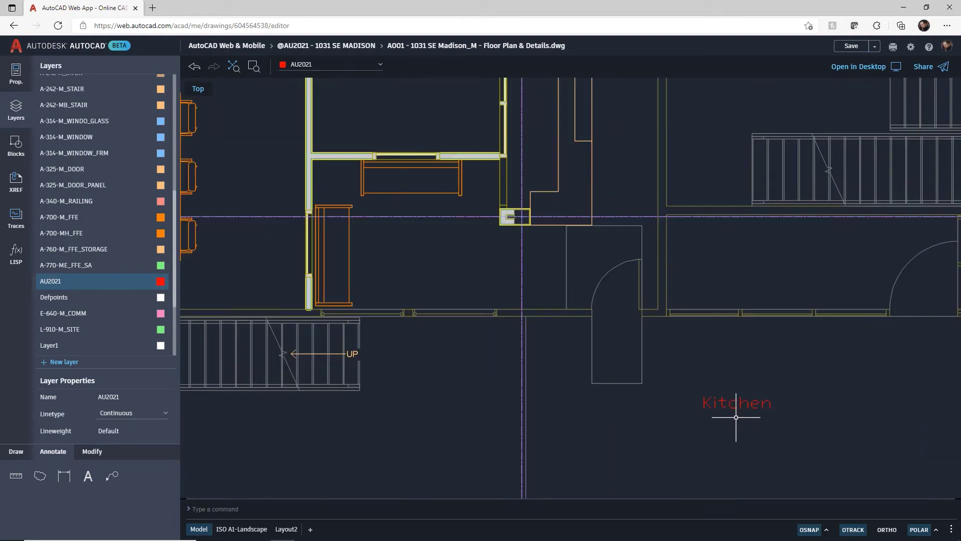
{"action": "scroll", "coordinate": [736, 417], "scroll_direction": "up", "scroll_amount": 2}
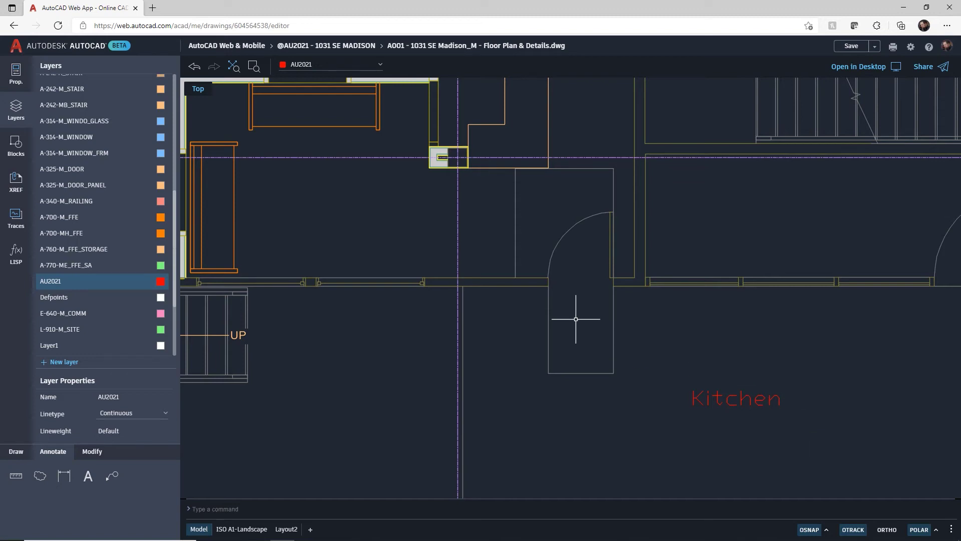
{"action": "scroll", "coordinate": [576, 319], "scroll_direction": "down", "scroll_amount": 5}
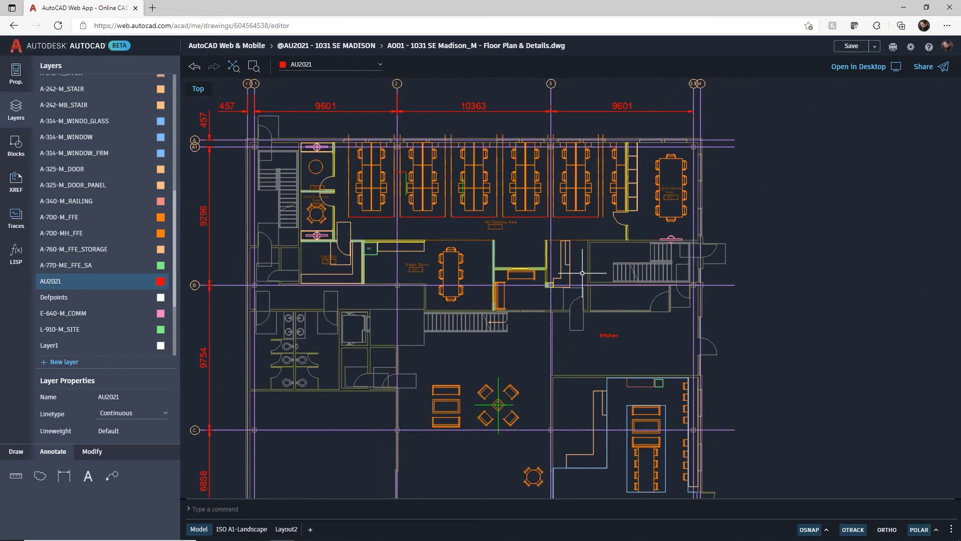
{"action": "left_click", "coordinate": [195, 70]}
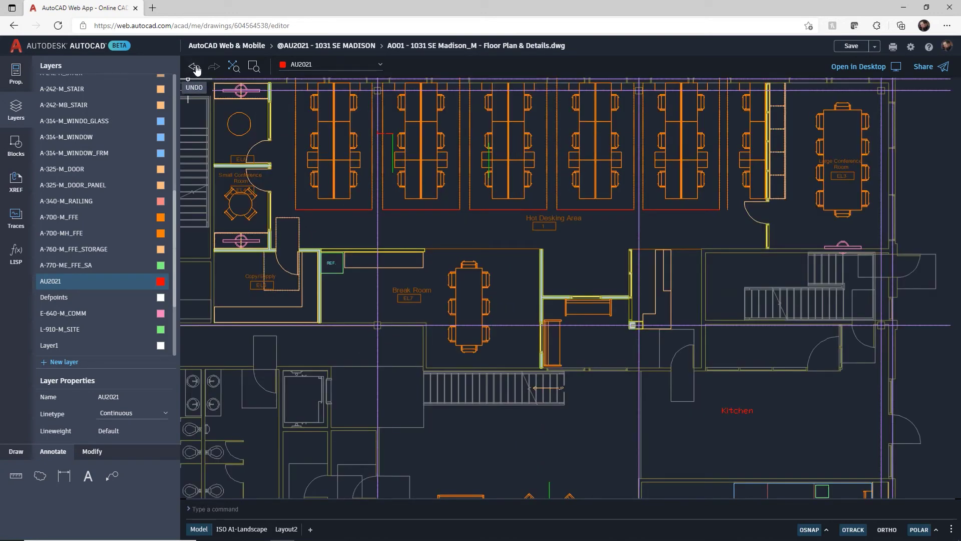
{"action": "left_click", "coordinate": [196, 70]}
Step: Zoom to the full floor plan, then window-zoom around the lounge furniture
{"action": "left_click", "coordinate": [233, 67]}
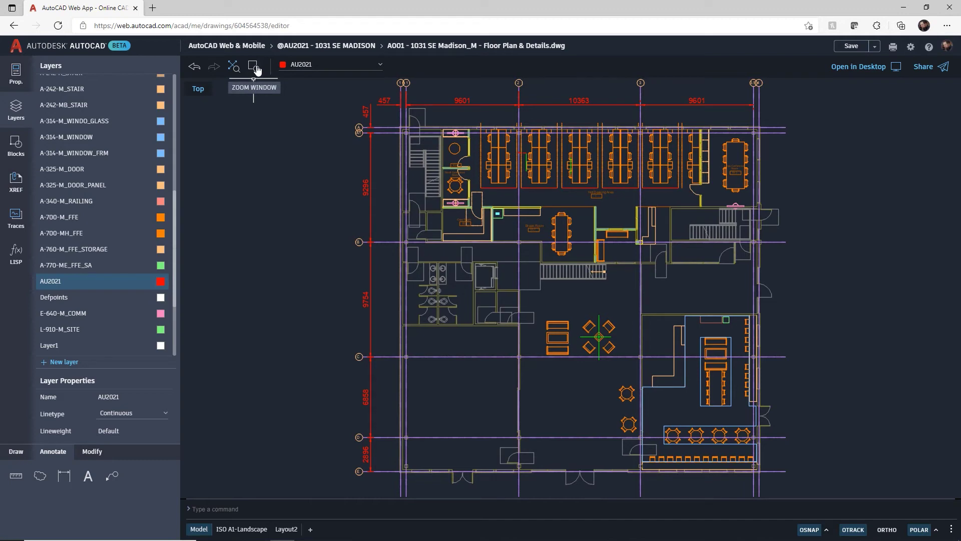
{"action": "left_click", "coordinate": [254, 67]}
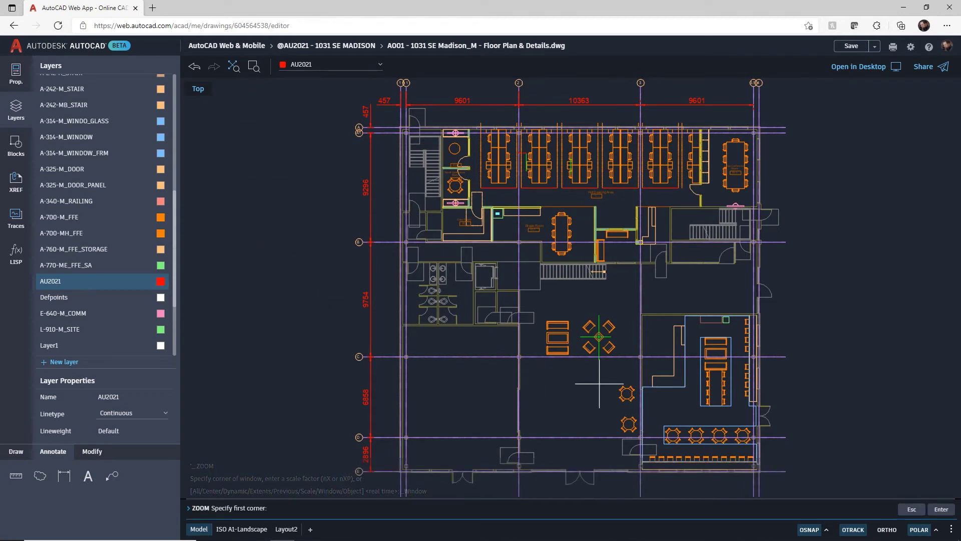
{"action": "left_click", "coordinate": [506, 276]}
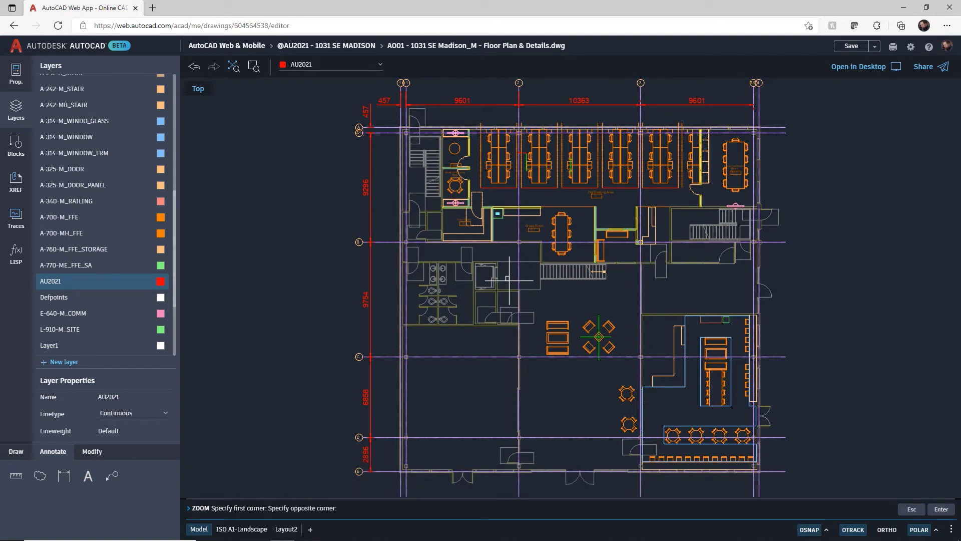
{"action": "left_click", "coordinate": [661, 391]}
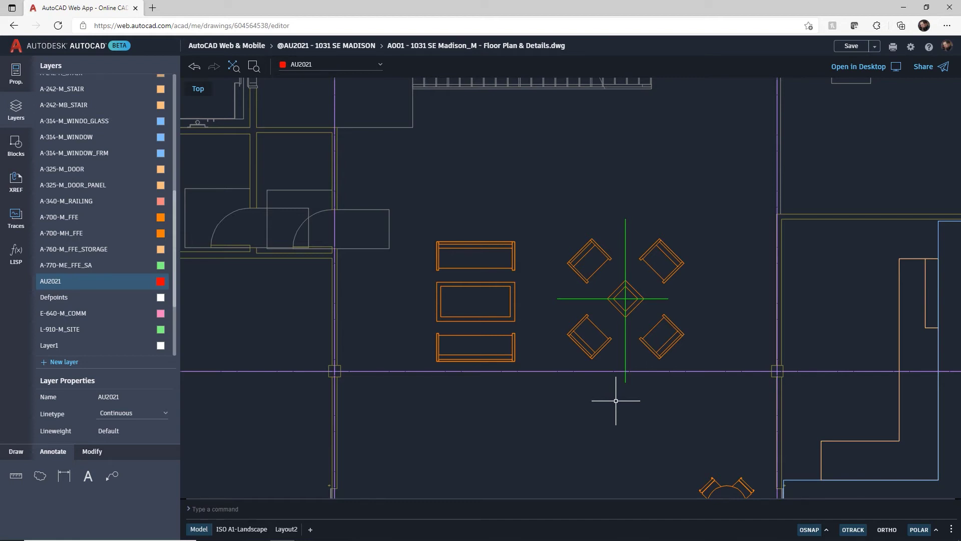
Step: Open Blocks, then the External References panel, which shows the drawing has no xrefs
{"action": "left_click", "coordinate": [17, 157]}
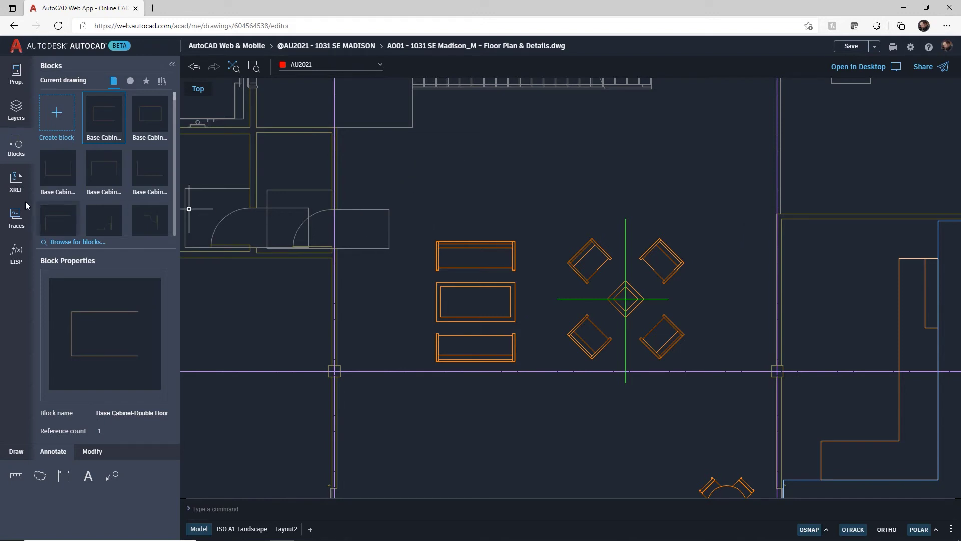
{"action": "left_click", "coordinate": [19, 186]}
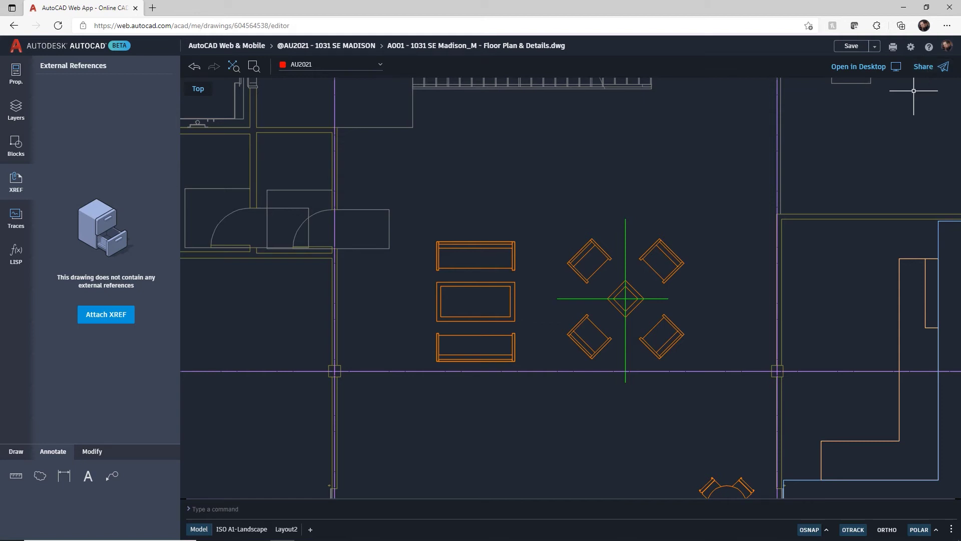
{"action": "left_click", "coordinate": [941, 72]}
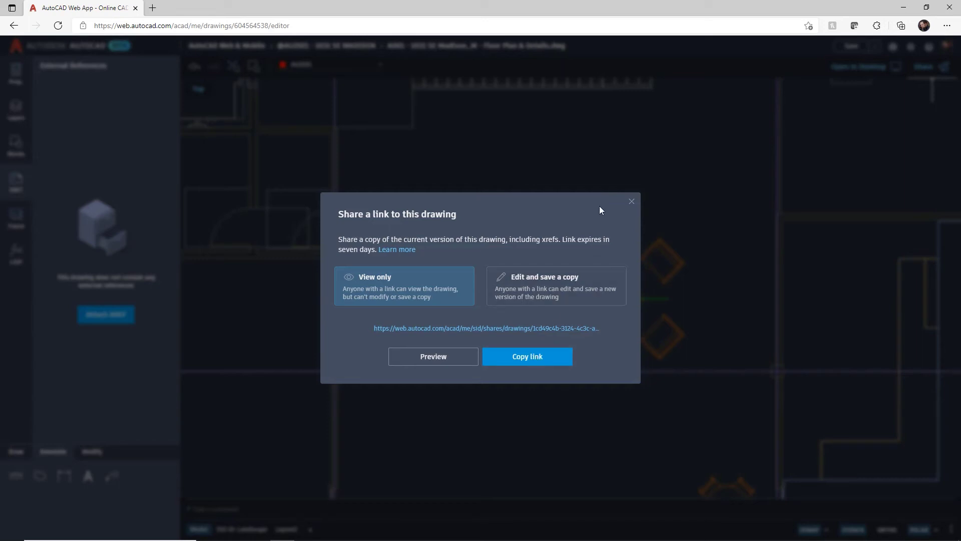
{"action": "left_click", "coordinate": [632, 201]}
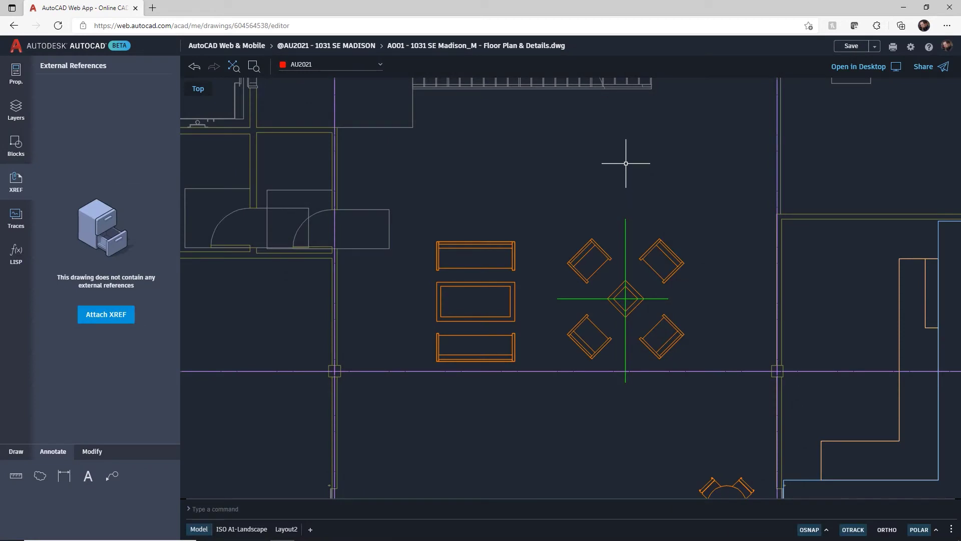
{"action": "left_click", "coordinate": [893, 48]}
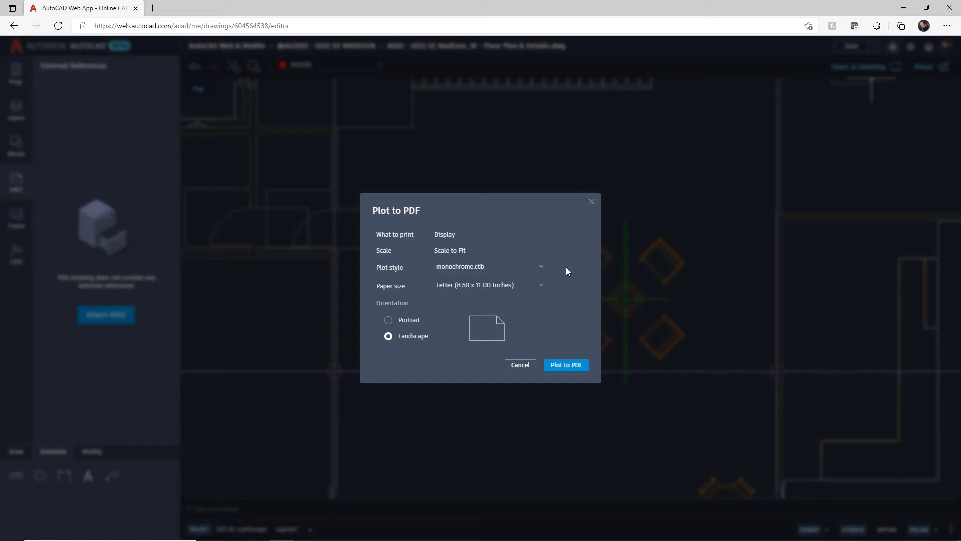
{"action": "left_click", "coordinate": [519, 364]}
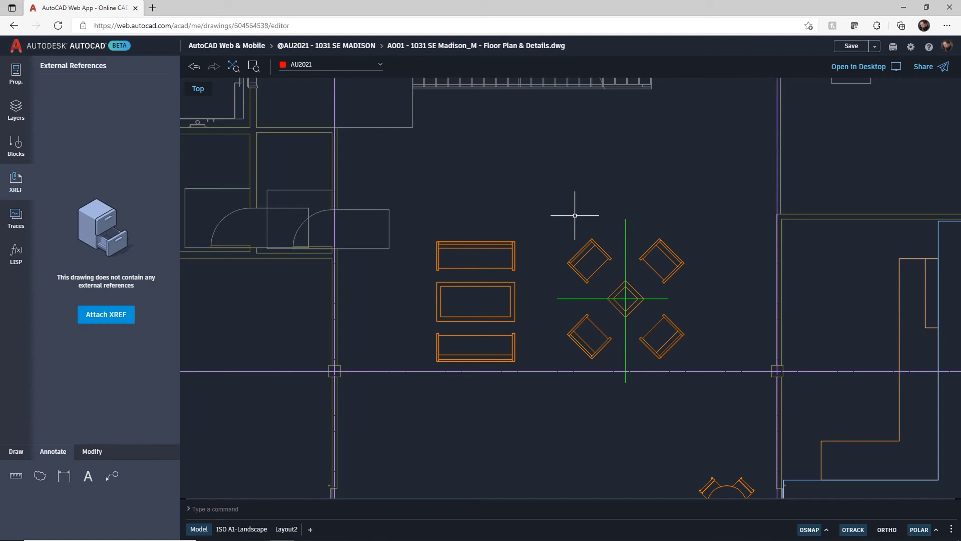
Step: Review the full object snap settings and close them unchanged
{"action": "left_click", "coordinate": [827, 531]}
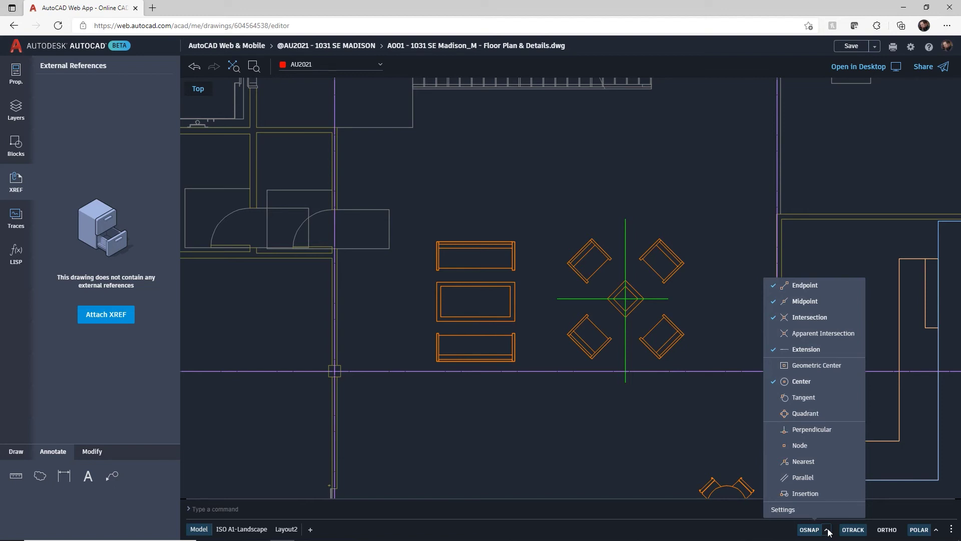
{"action": "left_click", "coordinate": [784, 509]}
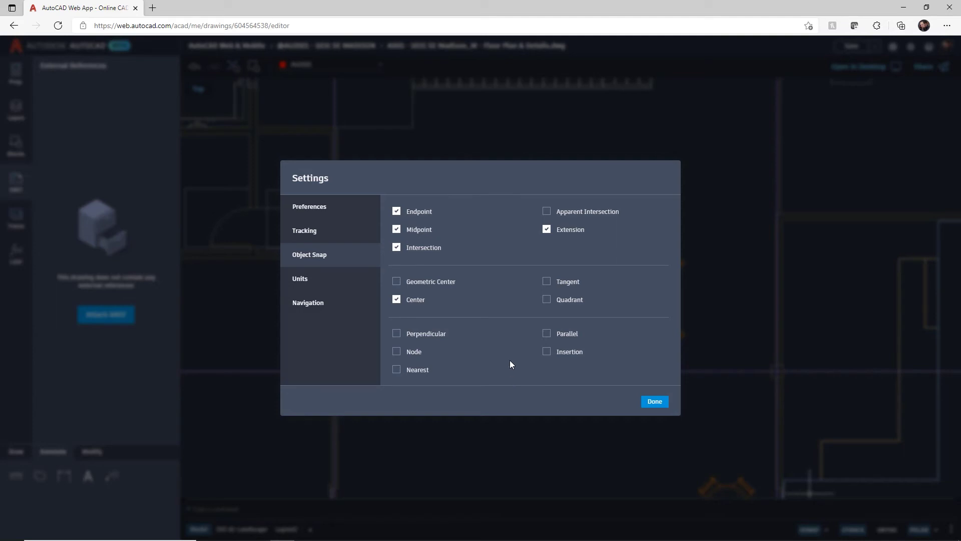
{"action": "left_click", "coordinate": [654, 402]}
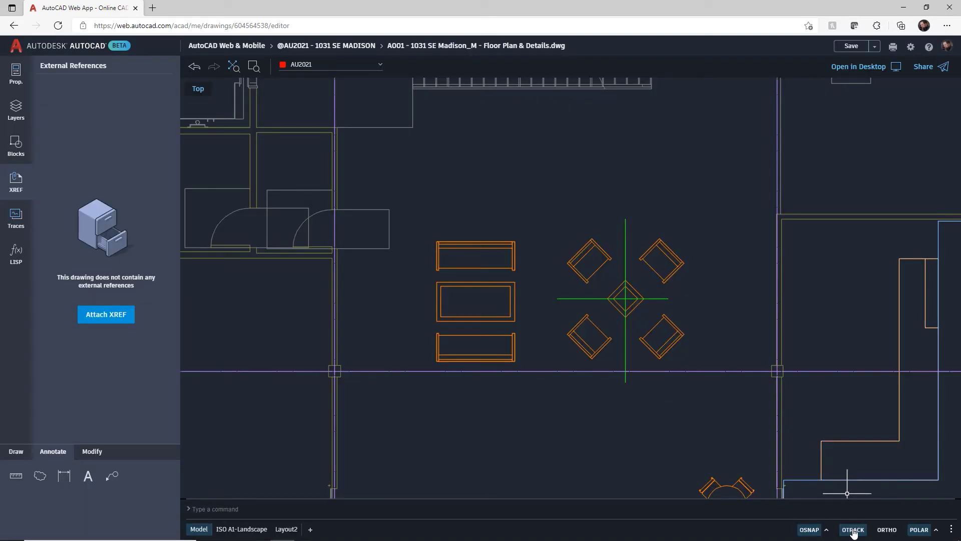
Step: Switch from ortho to polar tracking, keeping the 90-degree angle increment
{"action": "left_click", "coordinate": [886, 532]}
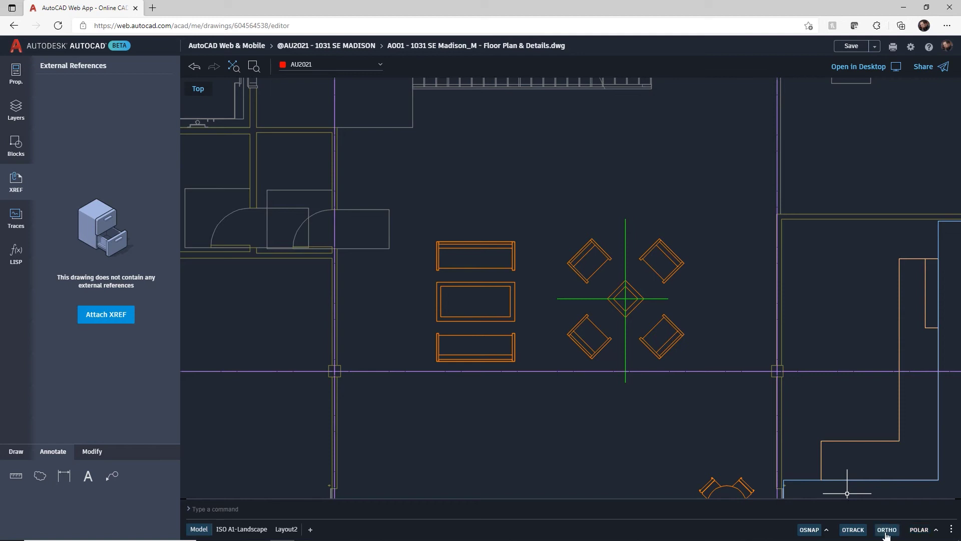
{"action": "left_click", "coordinate": [920, 532]}
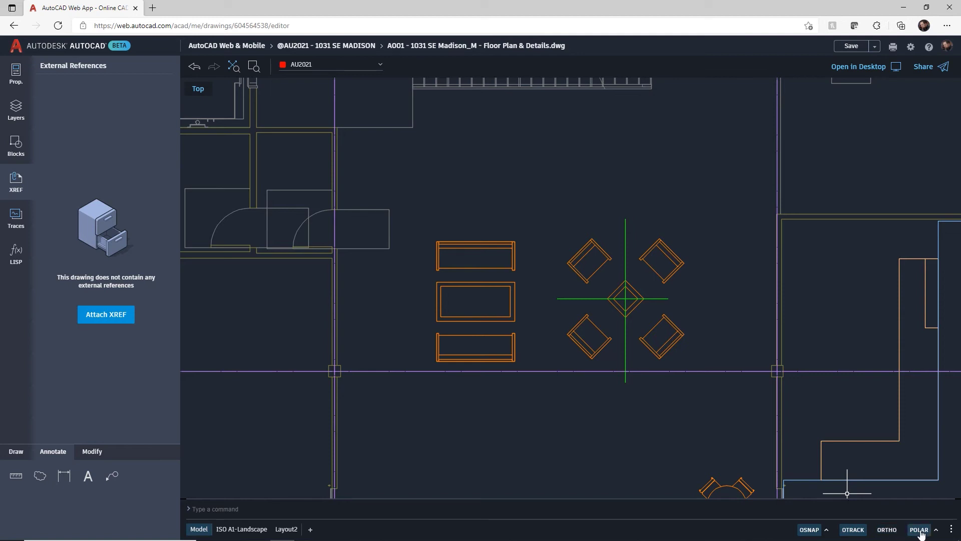
{"action": "left_click", "coordinate": [936, 531]}
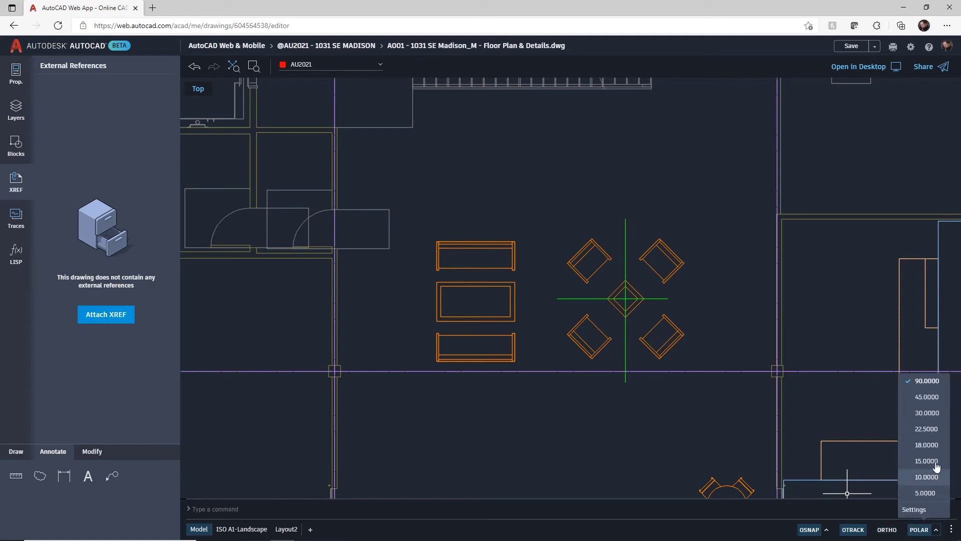
{"action": "left_click", "coordinate": [916, 509]}
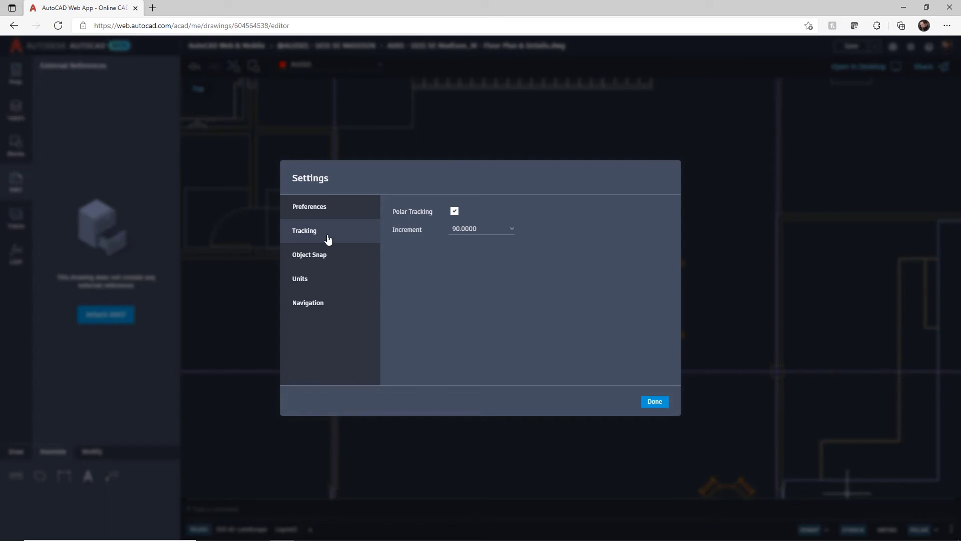
{"action": "left_click", "coordinate": [649, 402]}
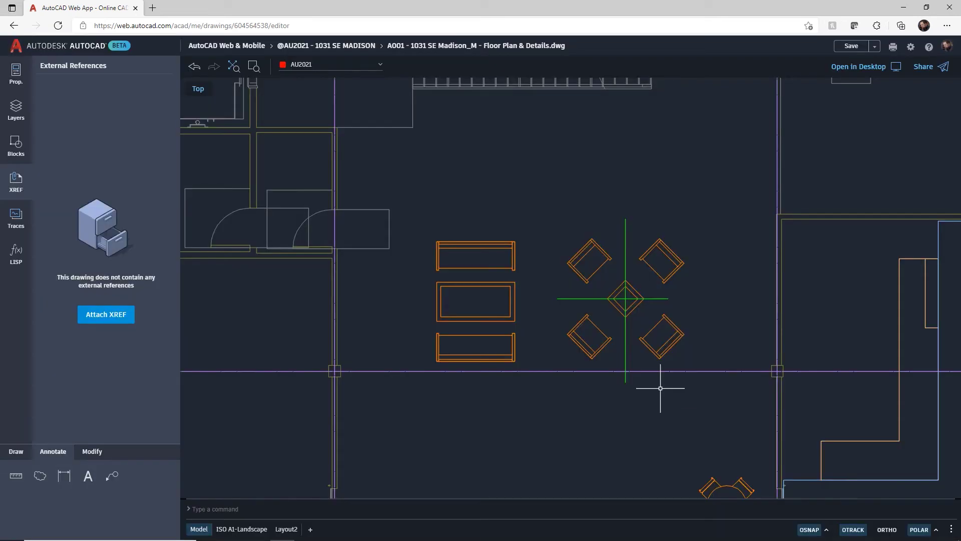
Step: Turn on the cursor coordinates readout in the status bar
{"action": "left_click", "coordinate": [951, 532]}
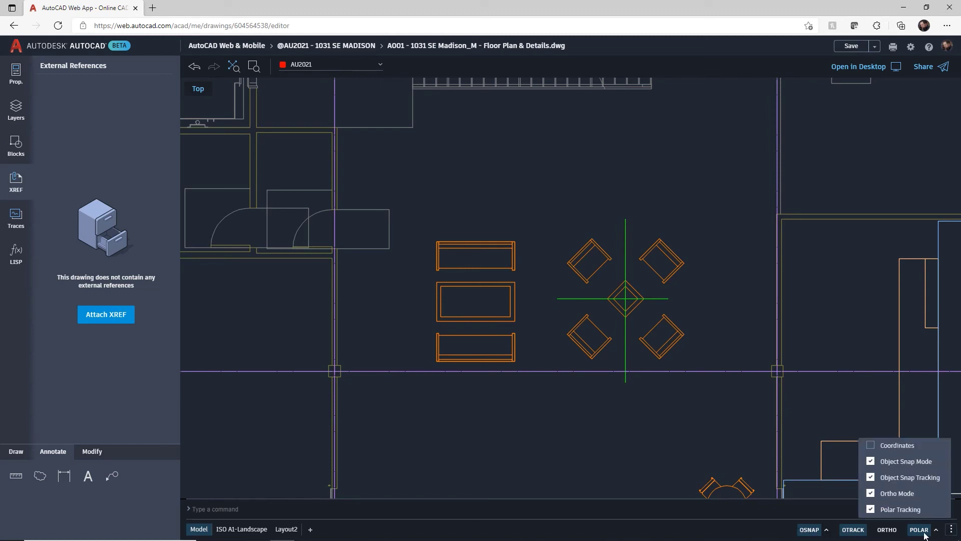
{"action": "left_click", "coordinate": [871, 446]}
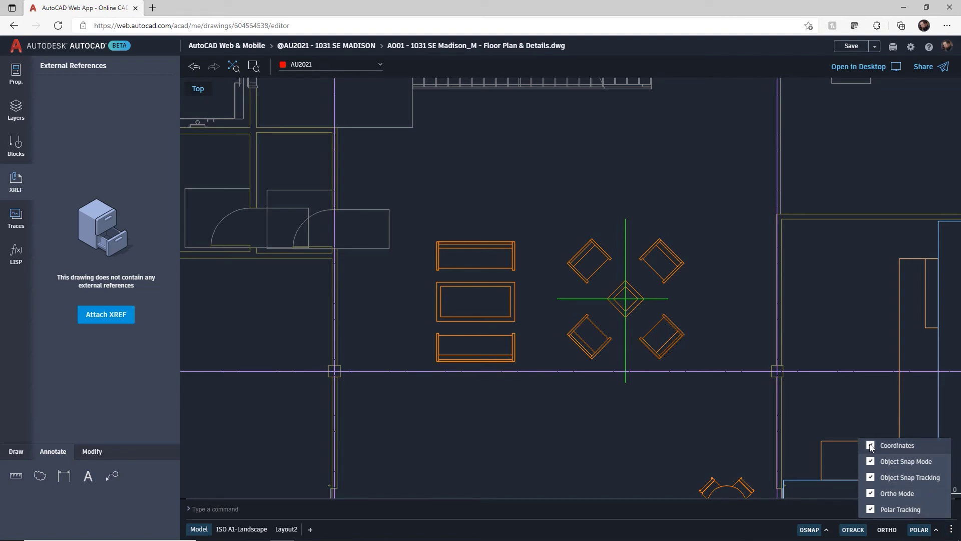
{"action": "left_click", "coordinate": [953, 532]}
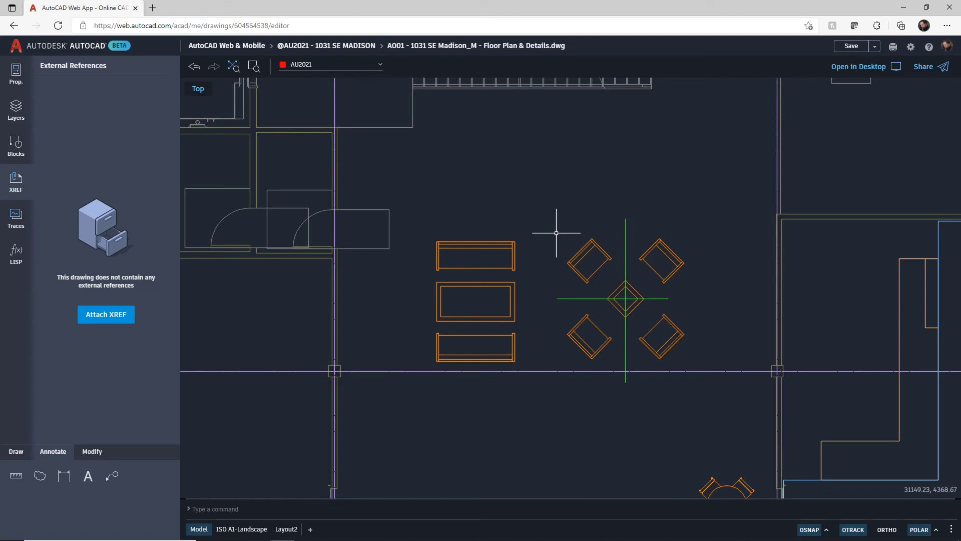
Step: Zoom to the extents of the whole floor plan using the canvas shortcut menu
{"action": "right_click", "coordinate": [530, 160]}
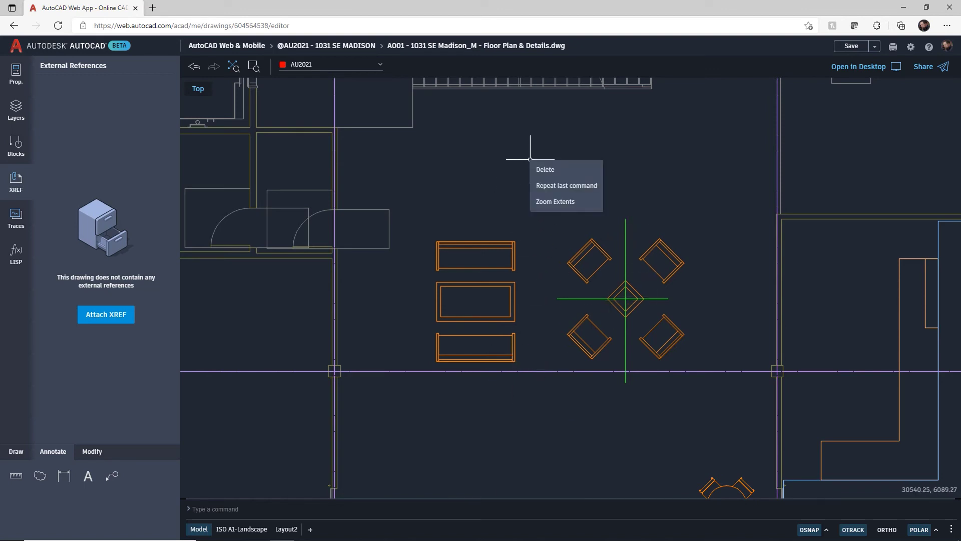
{"action": "left_click", "coordinate": [552, 203]}
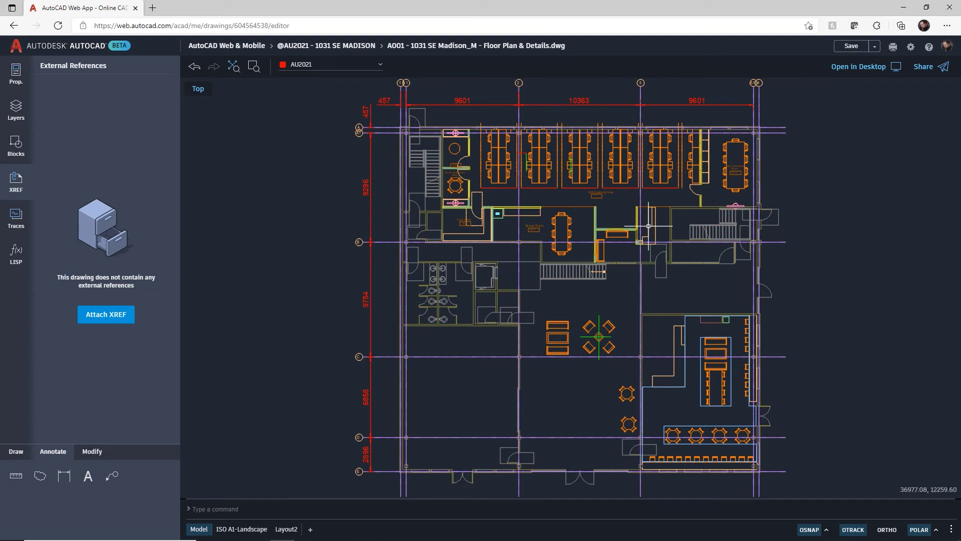
{"action": "left_click", "coordinate": [14, 26]}
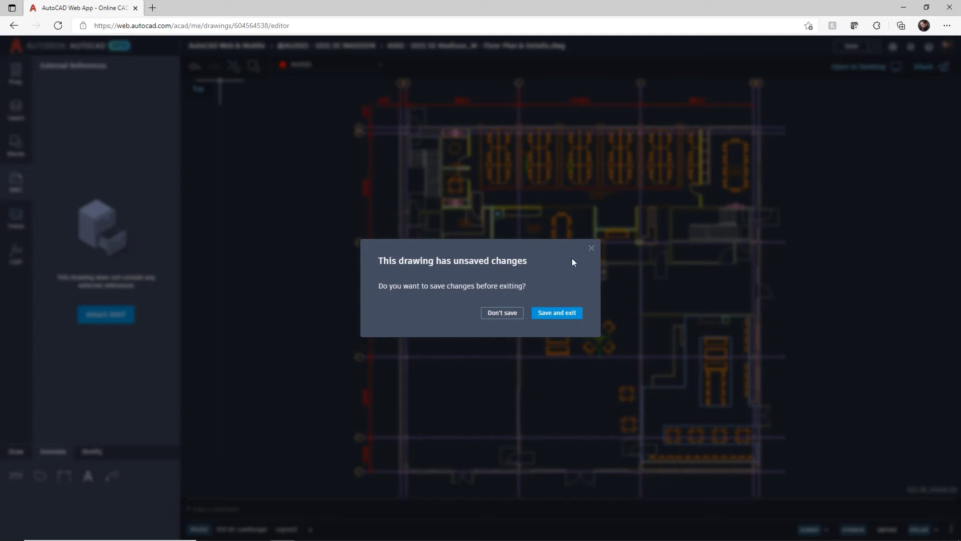
{"action": "left_click", "coordinate": [591, 248]}
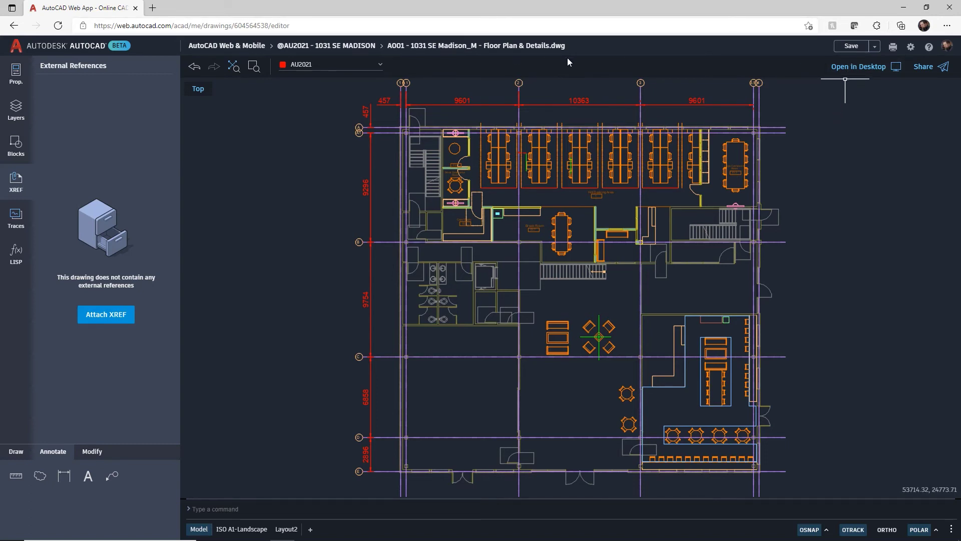
Step: Save the drawing as a new file by appending _REV10 to its name
{"action": "left_click", "coordinate": [875, 47]}
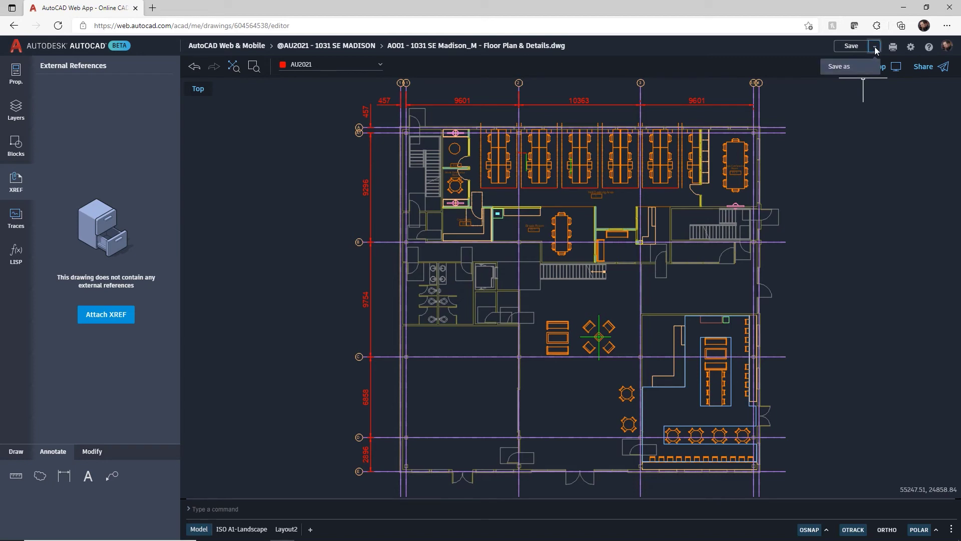
{"action": "left_click", "coordinate": [840, 66]}
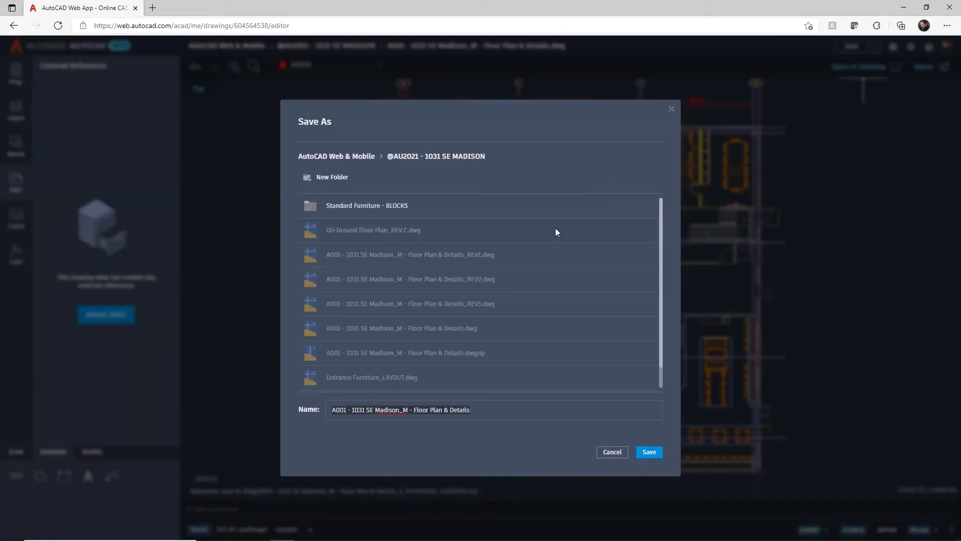
{"action": "left_click", "coordinate": [348, 414]}
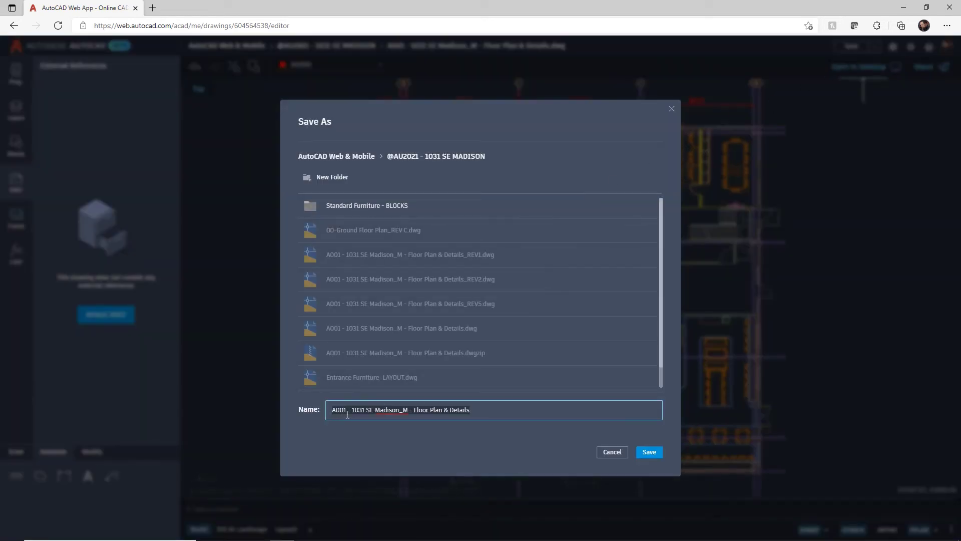
{"action": "left_click", "coordinate": [476, 412]}
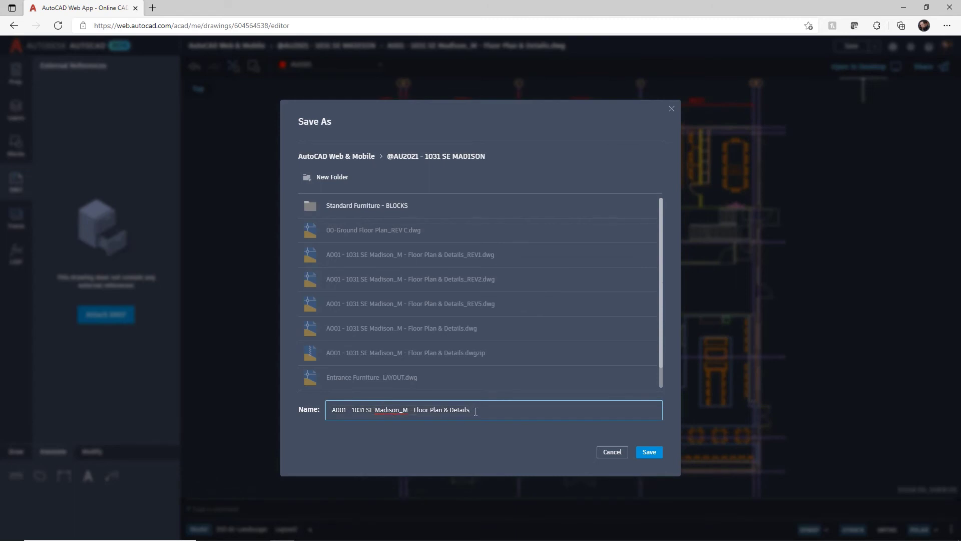
{"action": "type", "text": "_REV10"}
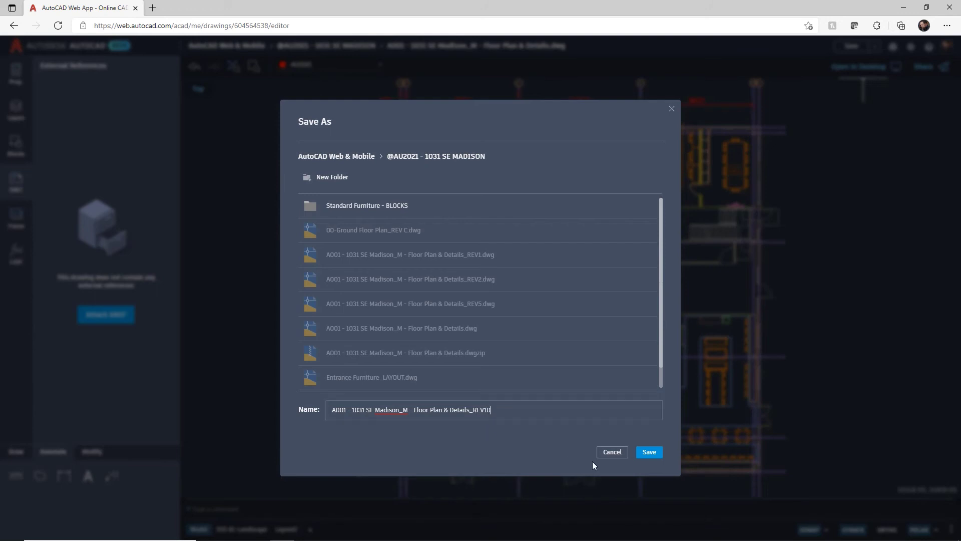
{"action": "left_click", "coordinate": [650, 452]}
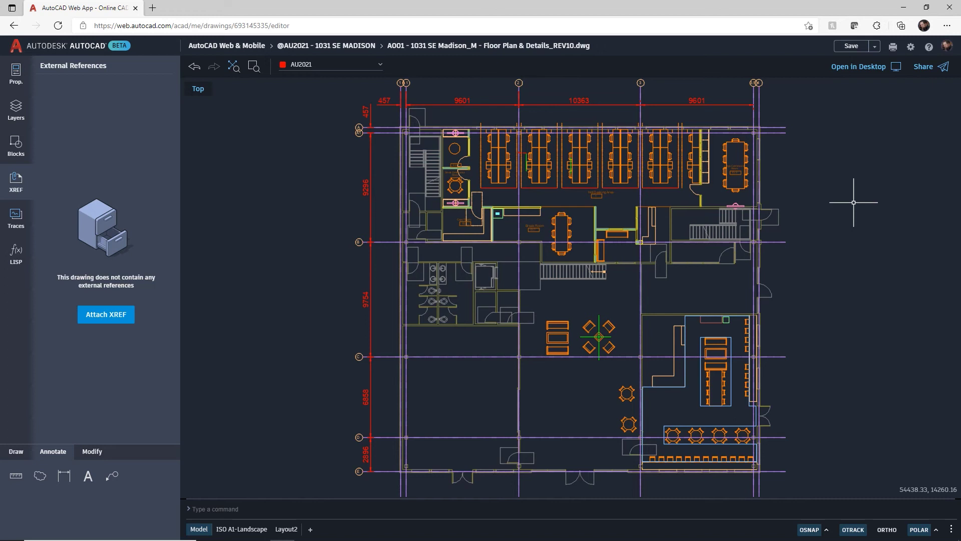
Step: Start a new trace, then draw a small trial revision cloud and delete it
{"action": "left_click", "coordinate": [15, 220]}
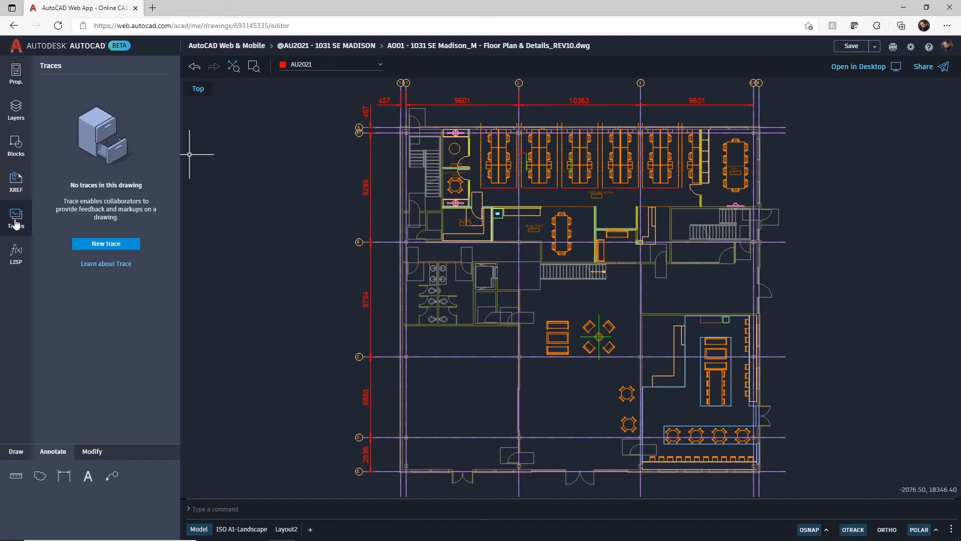
{"action": "left_click", "coordinate": [105, 245]}
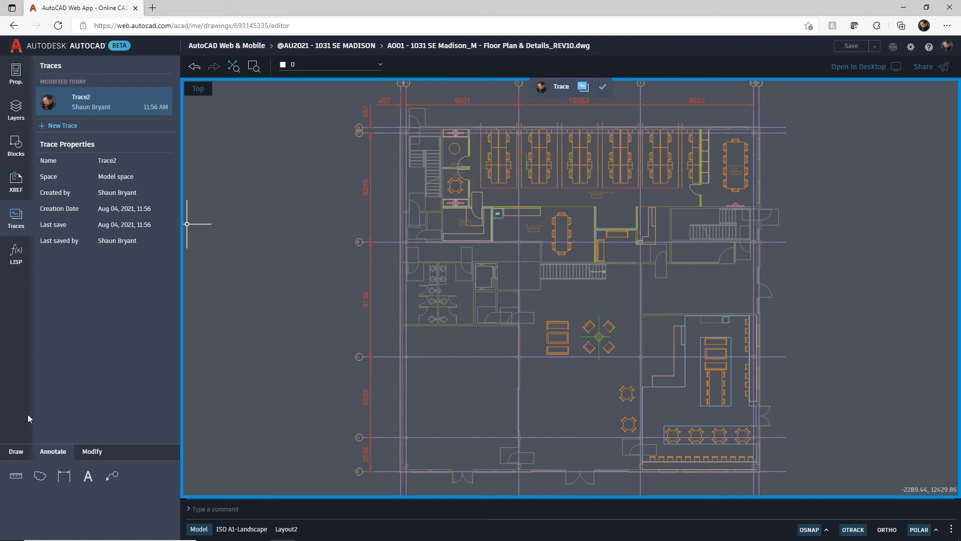
{"action": "left_click", "coordinate": [39, 476]}
{"action": "left_click", "coordinate": [502, 115]}
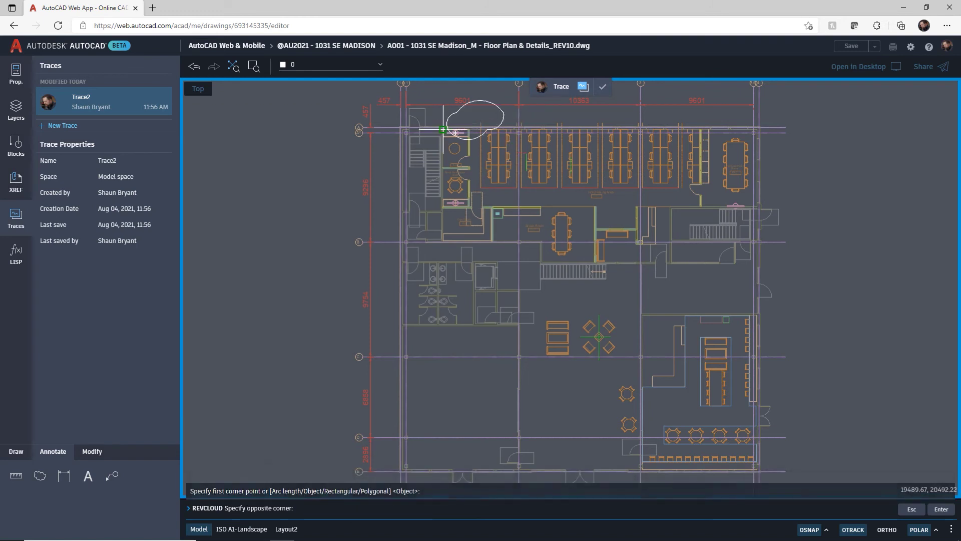
{"action": "left_click", "coordinate": [423, 164]}
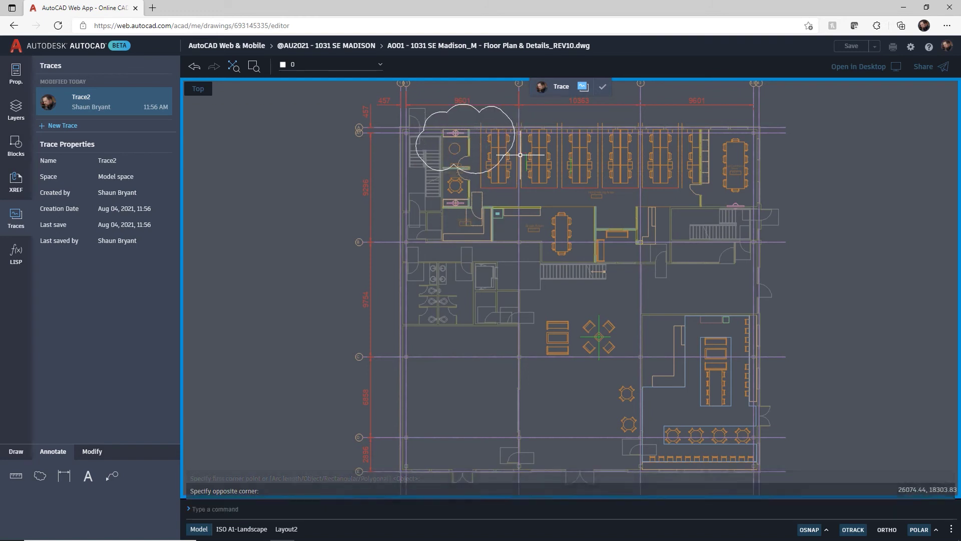
{"action": "left_click", "coordinate": [505, 112]}
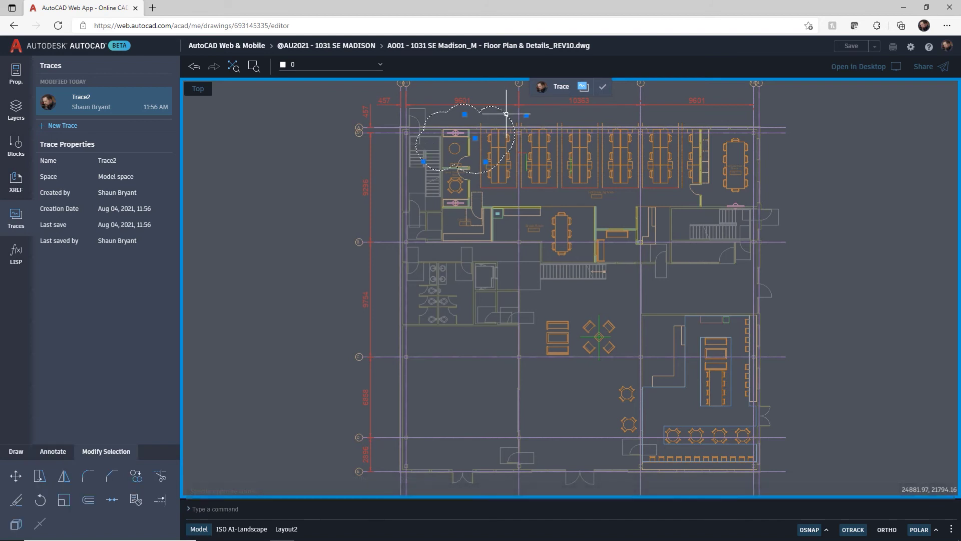
{"action": "key", "text": "Delete"}
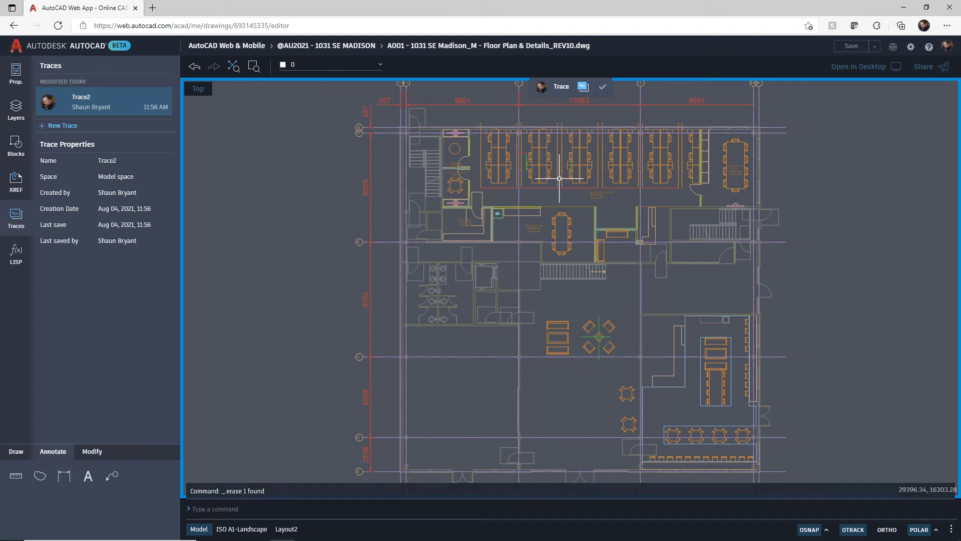
Step: Draw a rectangular revision cloud enclosing the top row of desks, then select it
{"action": "left_click", "coordinate": [40, 476]}
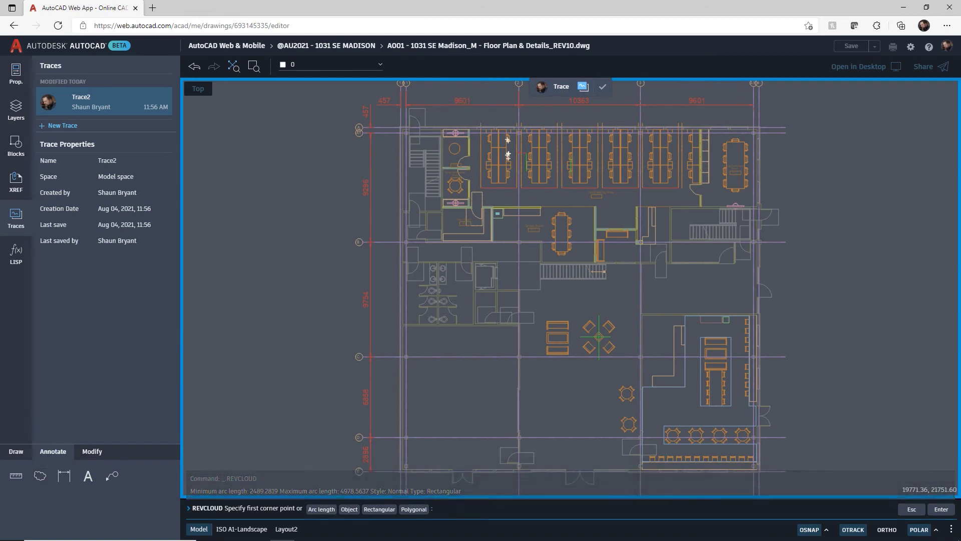
{"action": "left_click", "coordinate": [442, 111]}
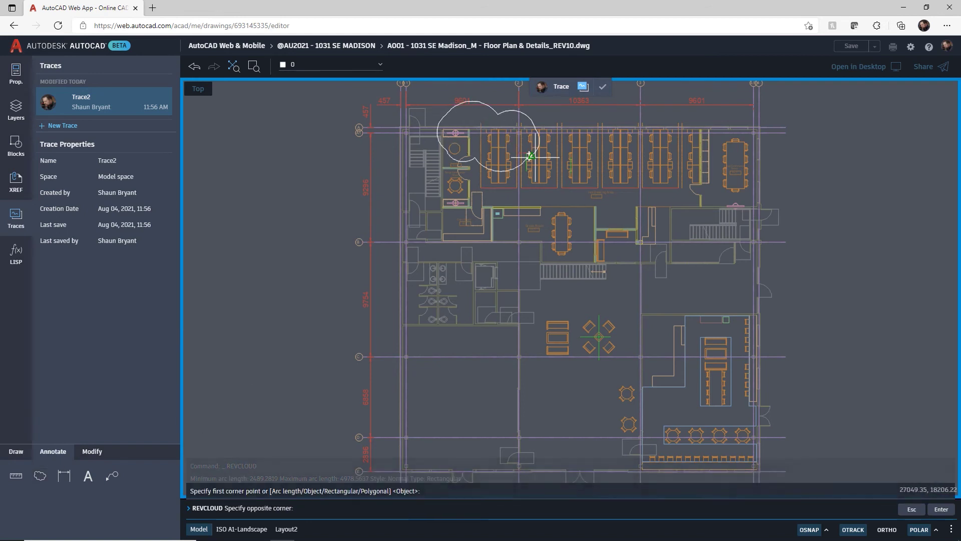
{"action": "left_click", "coordinate": [790, 215]}
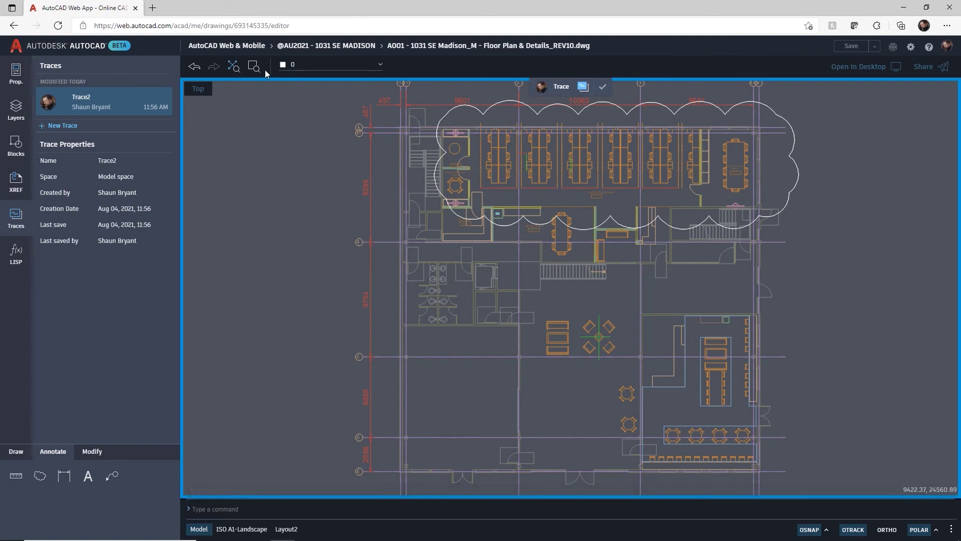
{"action": "left_click", "coordinate": [783, 116]}
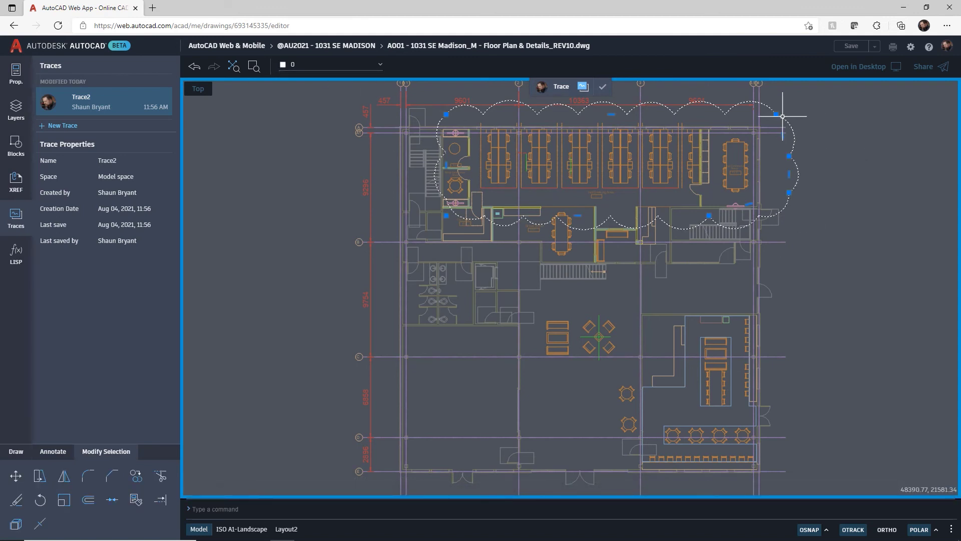
Step: Set AU2021 as the current layer, finish the Trace2 markup with Done, then reopen Trace2
{"action": "left_click", "coordinate": [379, 64]}
{"action": "scroll", "coordinate": [376, 104], "scroll_direction": "down", "scroll_amount": 2}
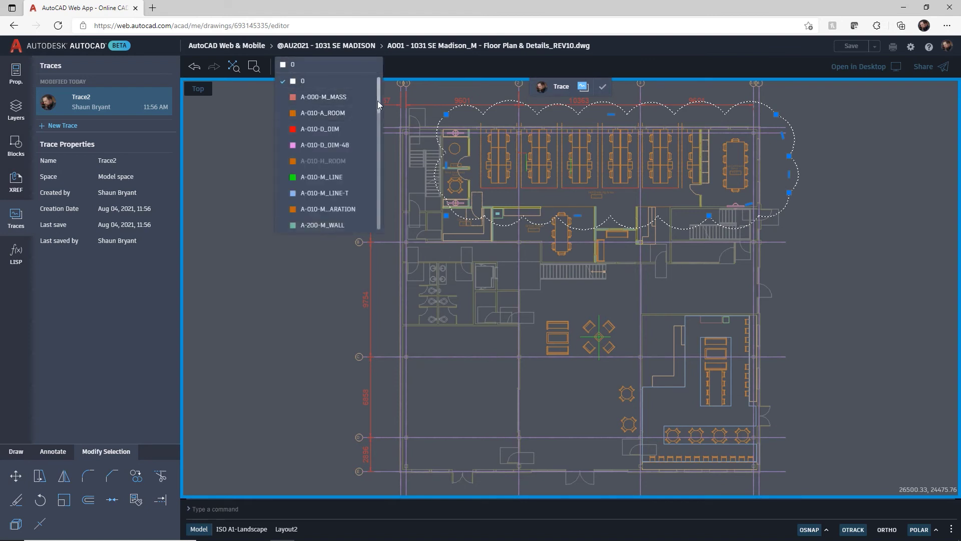
{"action": "left_click_drag", "start_coordinate": [376, 117], "coordinate": [379, 187]}
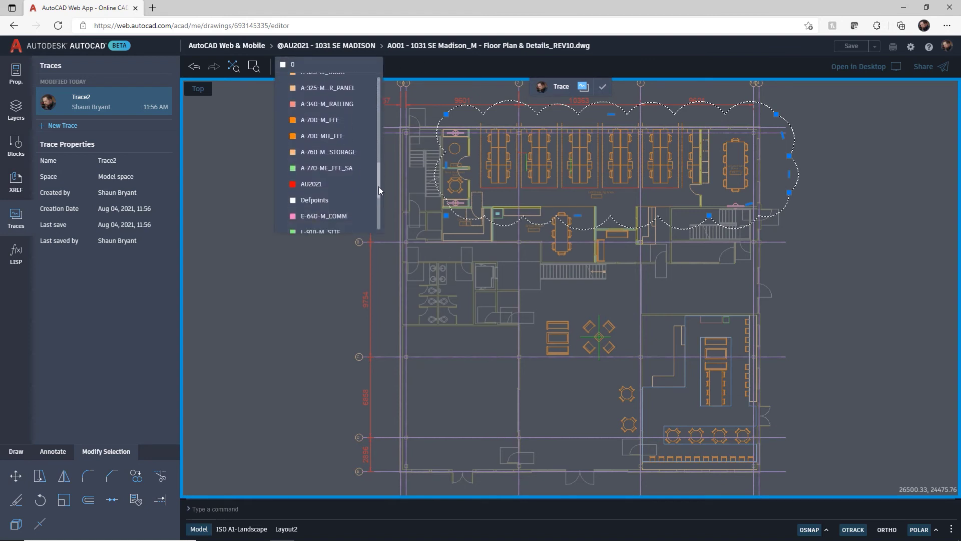
{"action": "left_click", "coordinate": [315, 185]}
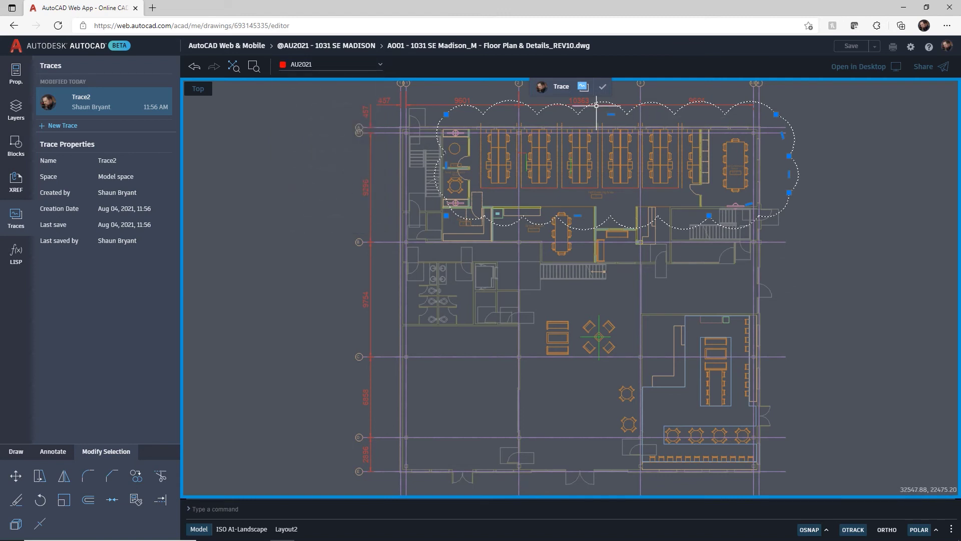
{"action": "left_click", "coordinate": [602, 89]}
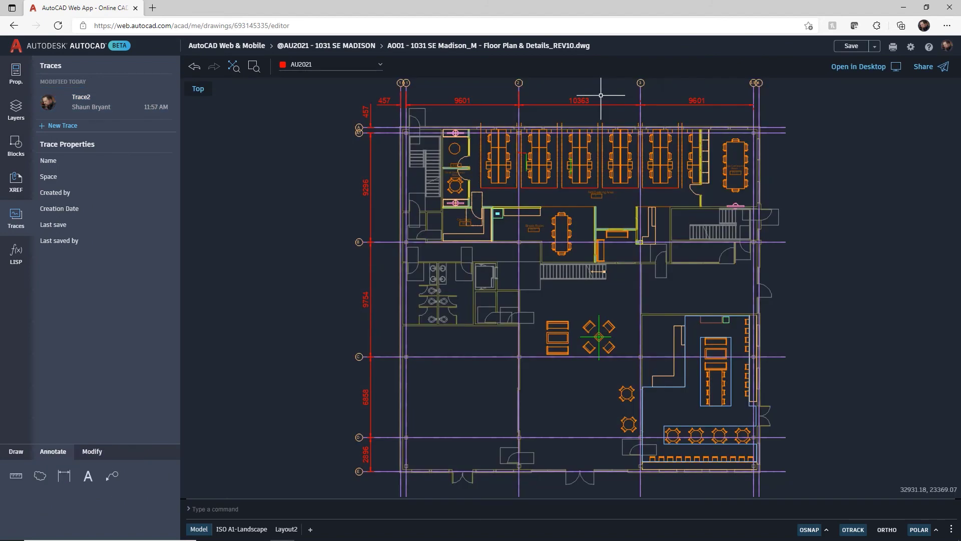
{"action": "left_click", "coordinate": [78, 108]}
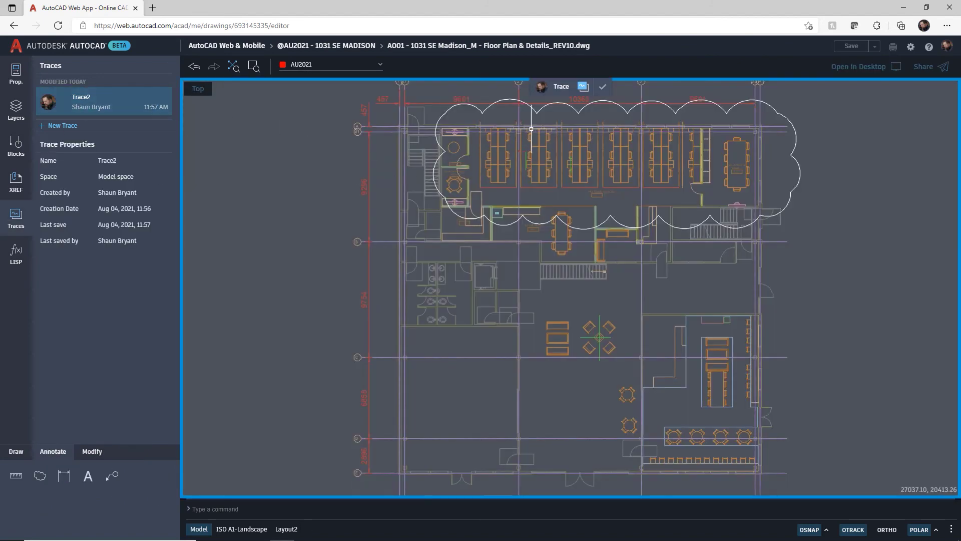
Step: Rename Trace2 to HotDeskArea1 from its shortcut menu in the Traces panel
{"action": "right_click", "coordinate": [92, 103]}
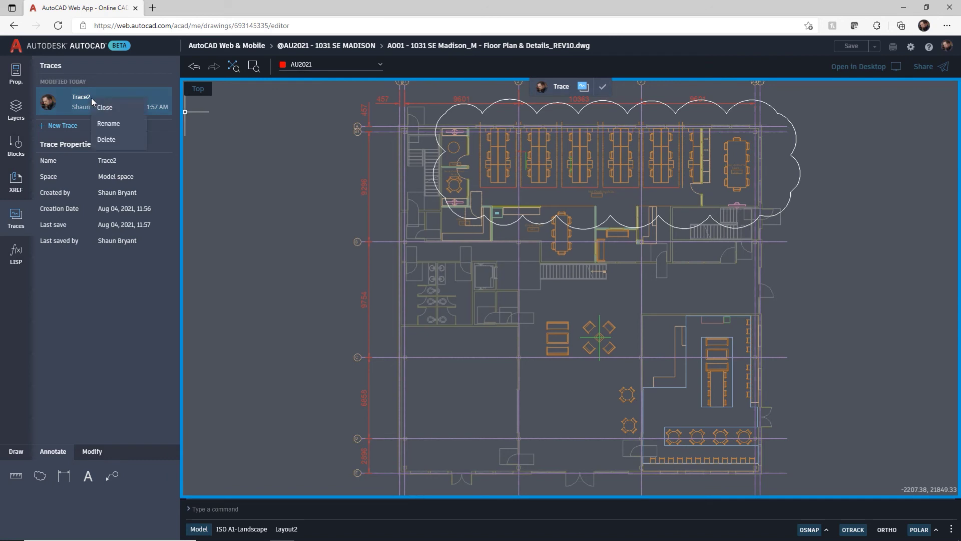
{"action": "left_click", "coordinate": [107, 130]}
{"action": "type", "text": "HotDeskArea1"}
{"action": "key", "text": "Return"}
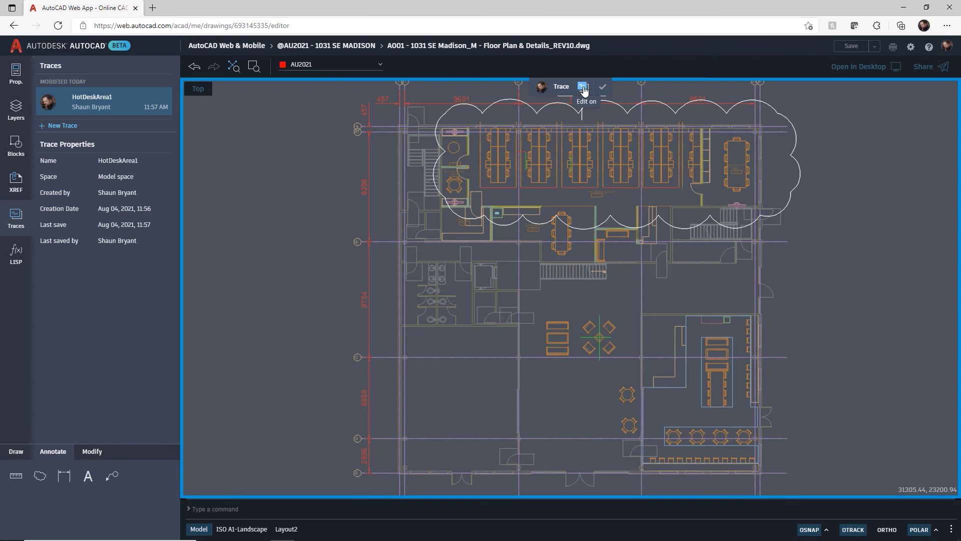
Step: Toggle the trace overlay off and on twice to compare, then close HotDeskArea1 with Done
{"action": "left_click", "coordinate": [583, 88]}
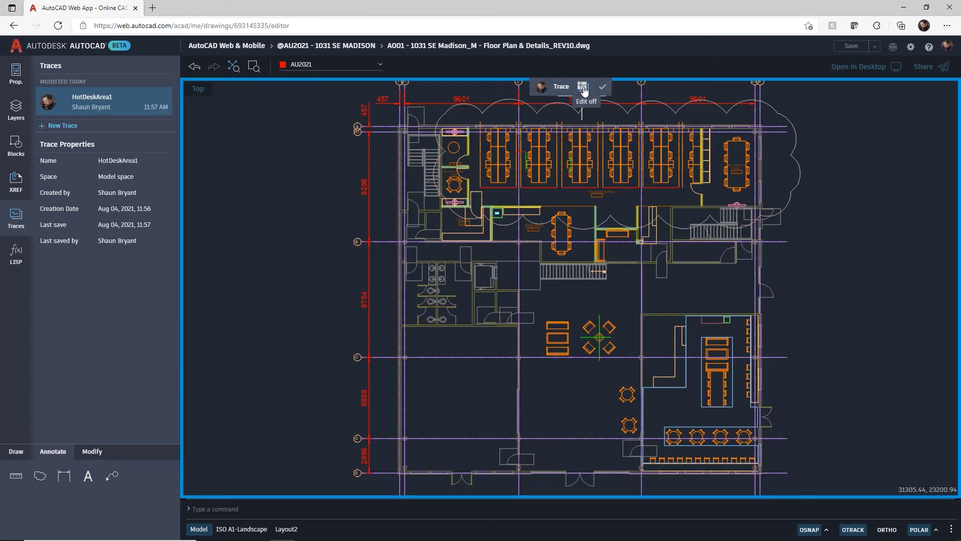
{"action": "left_click", "coordinate": [583, 88]}
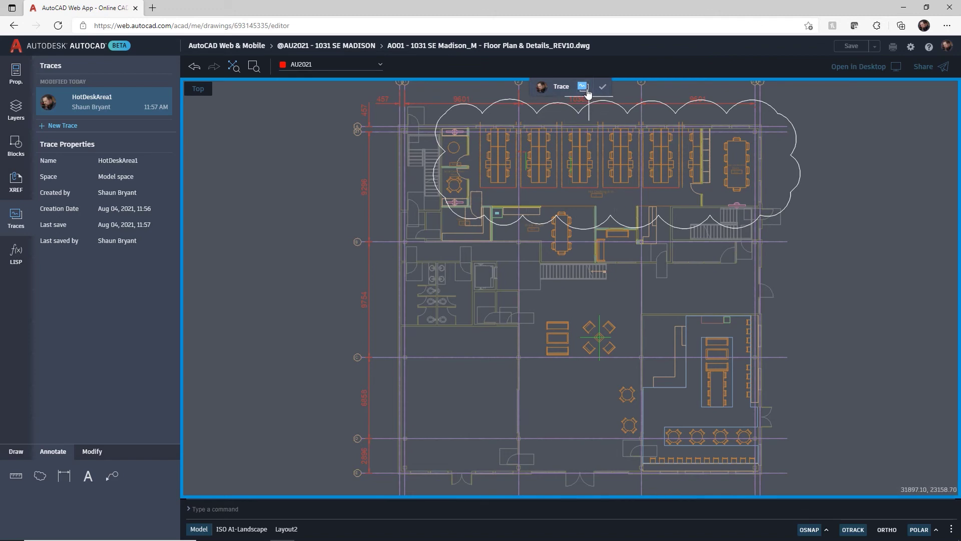
{"action": "left_click", "coordinate": [588, 93]}
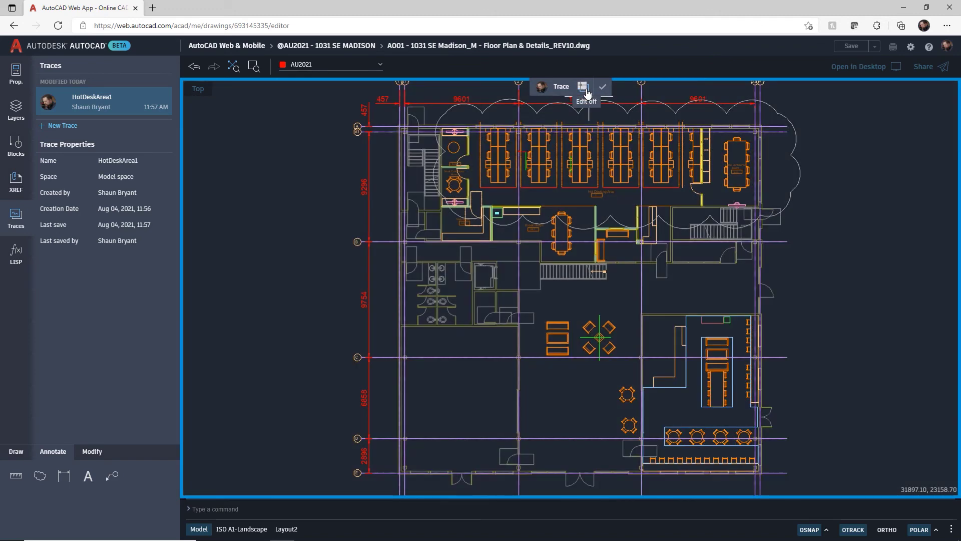
{"action": "left_click", "coordinate": [588, 93]}
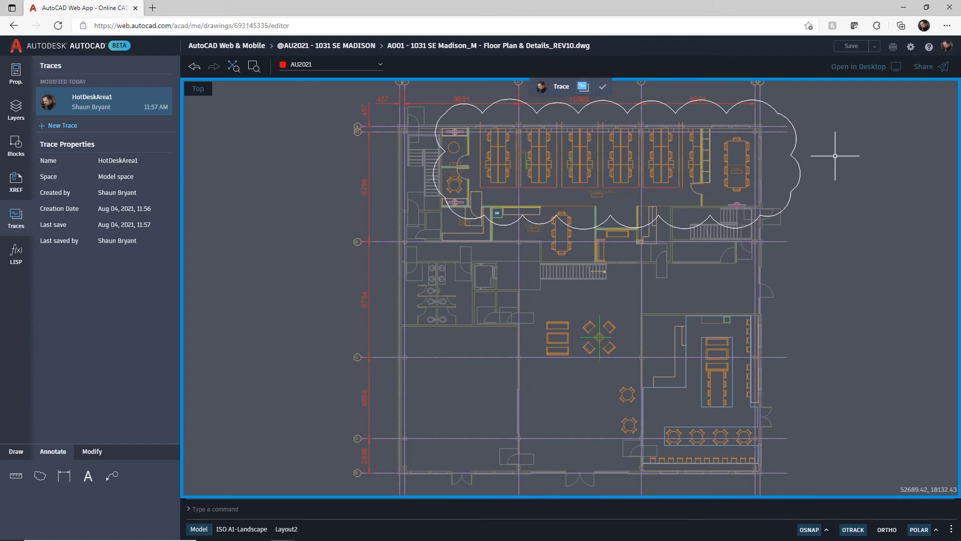
{"action": "left_click", "coordinate": [603, 91]}
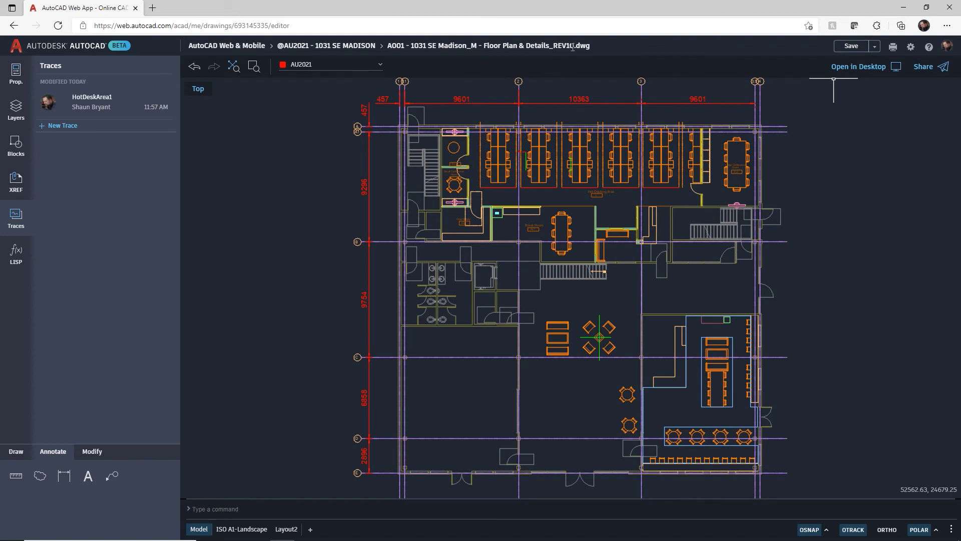
Step: Save the REV10 drawing in AutoCAD Web with its HotDeskArea1 trace
{"action": "left_click", "coordinate": [850, 46]}
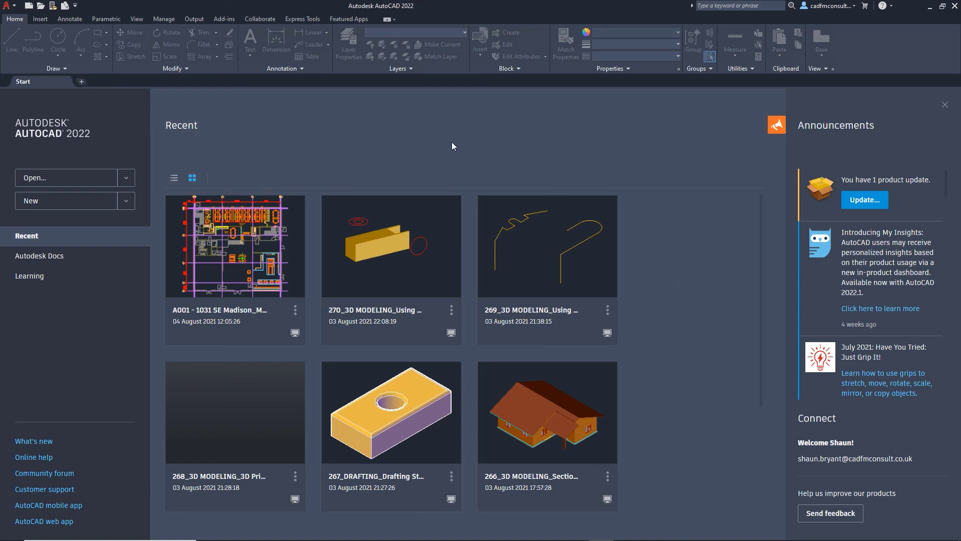
{"action": "left_click", "coordinate": [52, 6]}
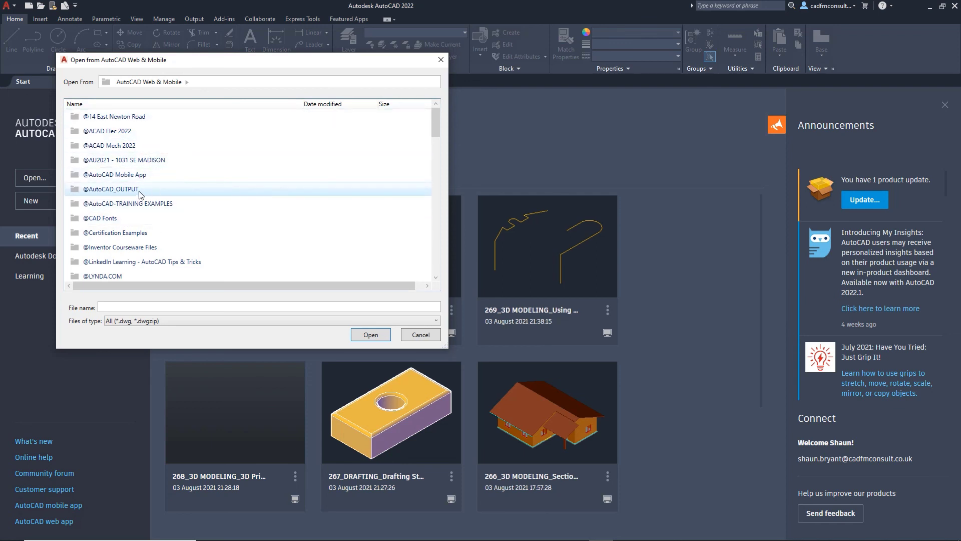
{"action": "double_click", "coordinate": [116, 161]}
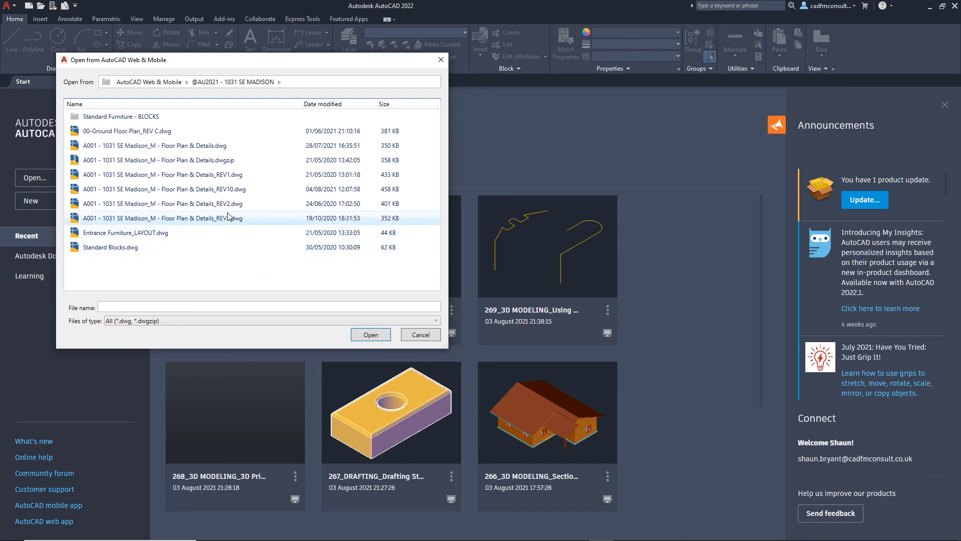
{"action": "left_click", "coordinate": [228, 193]}
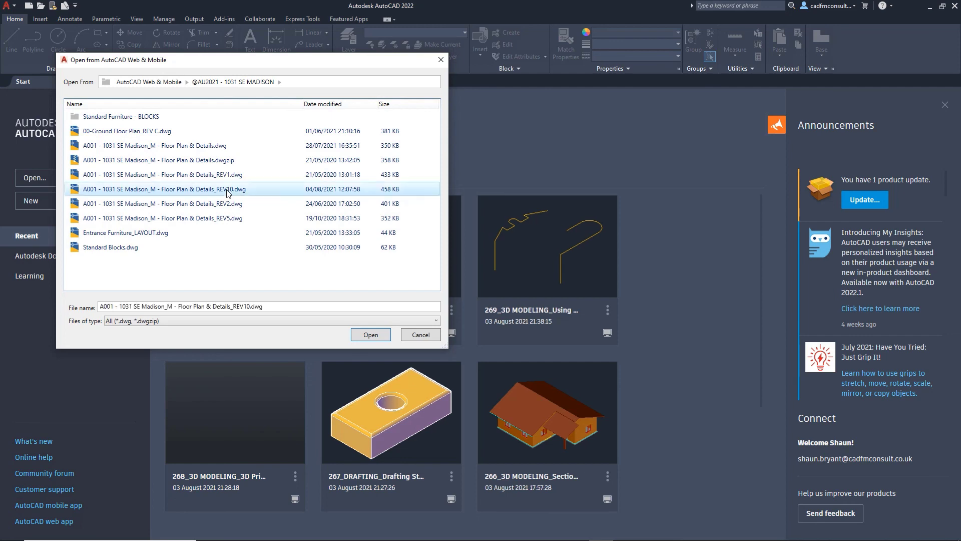
{"action": "left_click", "coordinate": [362, 334]}
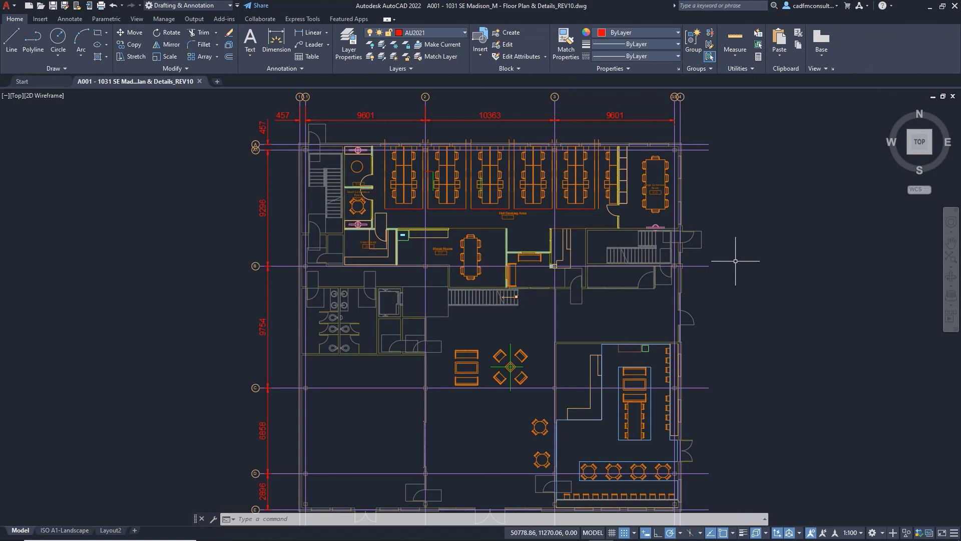
Step: Show the Traces palette from the Collaborate tab, move it left, and open HotDeskArea1
{"action": "left_click", "coordinate": [261, 20]}
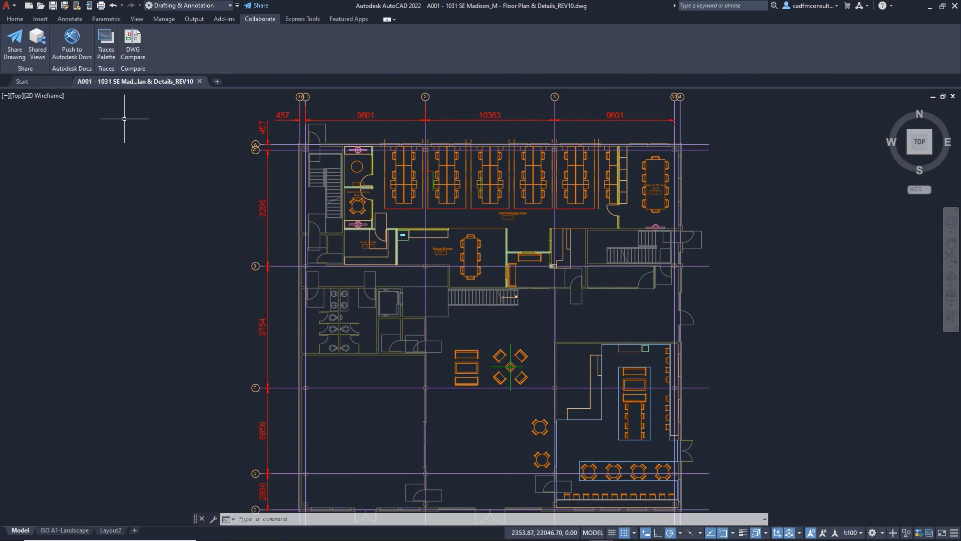
{"action": "left_click", "coordinate": [106, 56]}
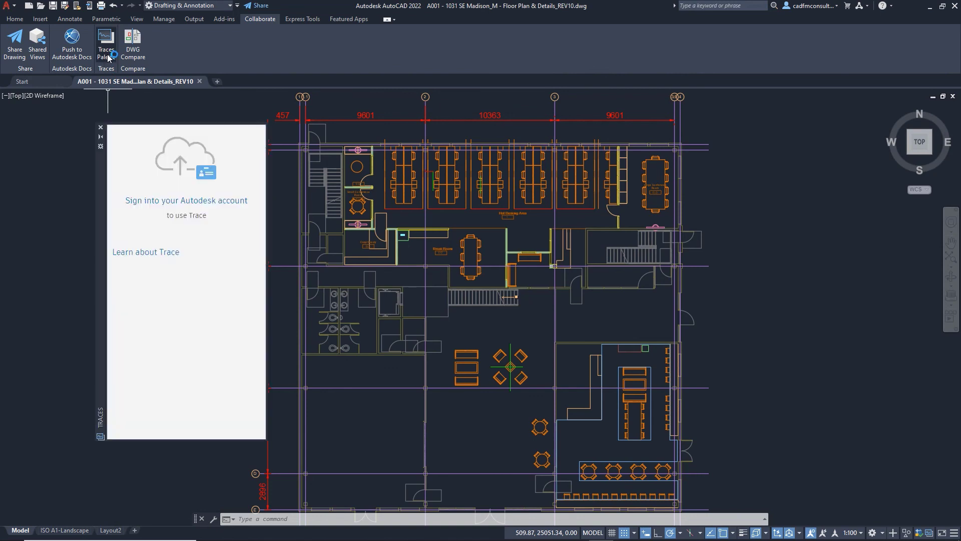
{"action": "left_click_drag", "start_coordinate": [101, 213], "coordinate": [45, 230]}
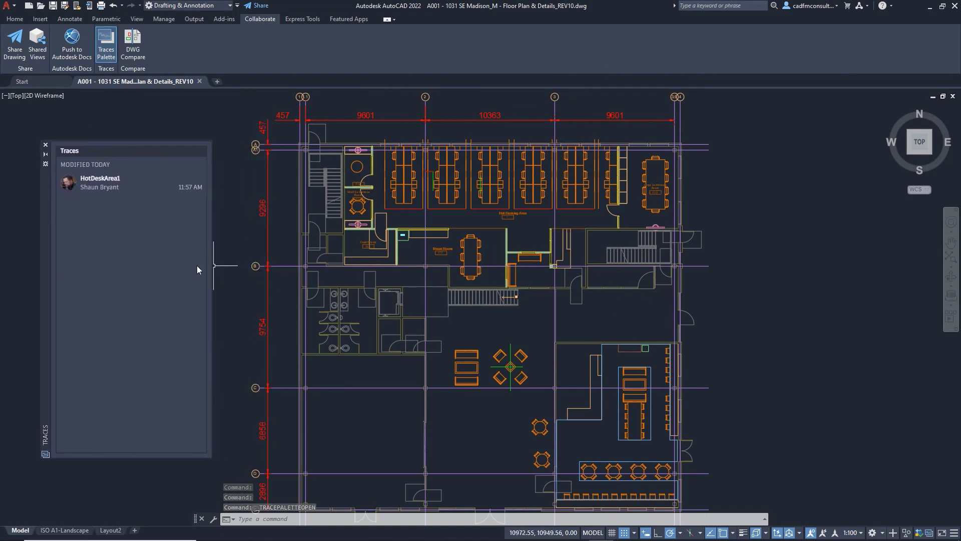
{"action": "left_click", "coordinate": [100, 195]}
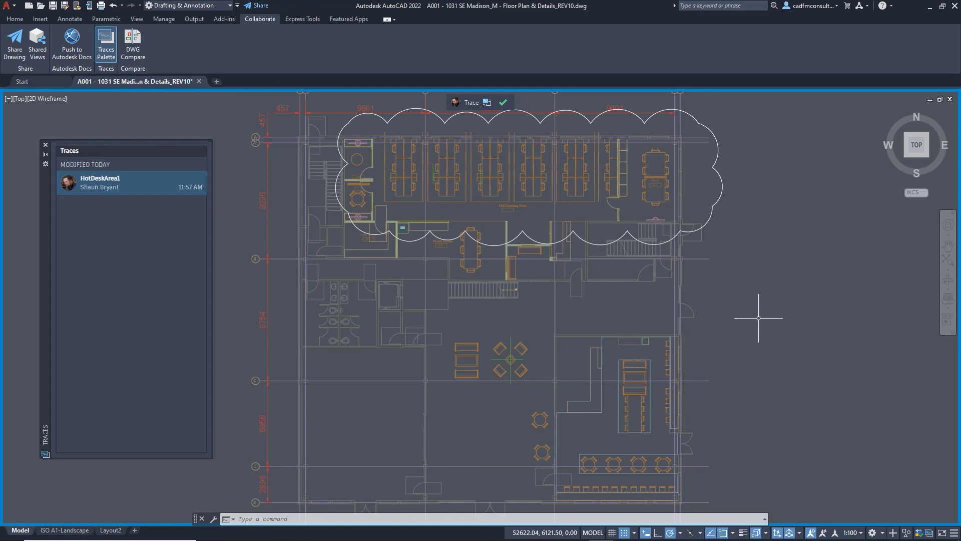
Step: Toggle the trace overlay off and back on, then close the HotDeskArea1 trace
{"action": "left_click", "coordinate": [487, 104]}
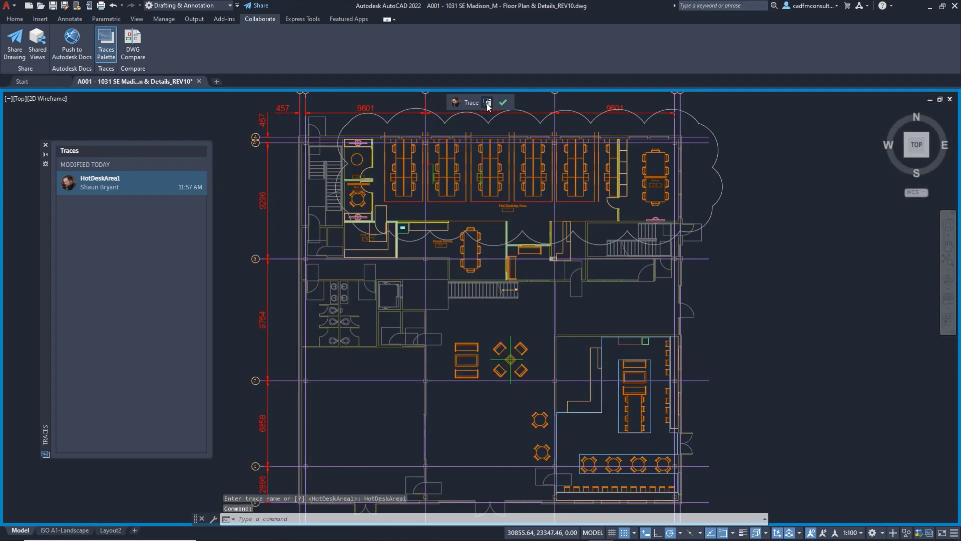
{"action": "left_click", "coordinate": [487, 103]}
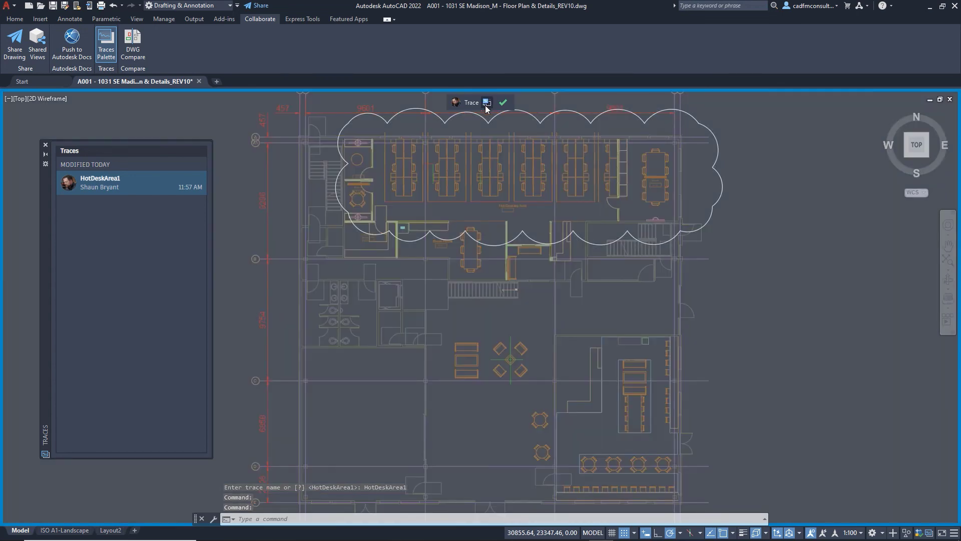
{"action": "left_click", "coordinate": [504, 103]}
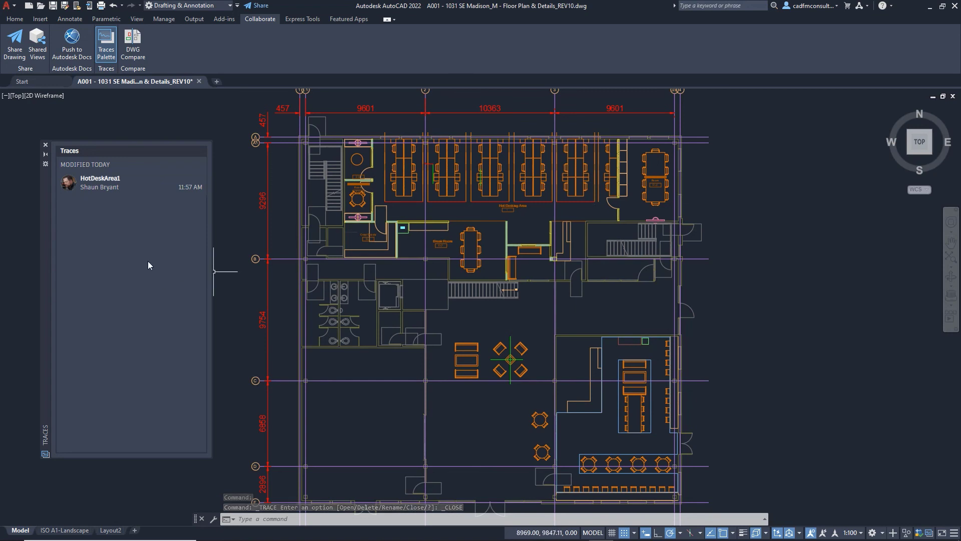
Step: Review the HotDeskArea1 trace details, then close the Traces palette
{"action": "mouse_move", "coordinate": [102, 190]}
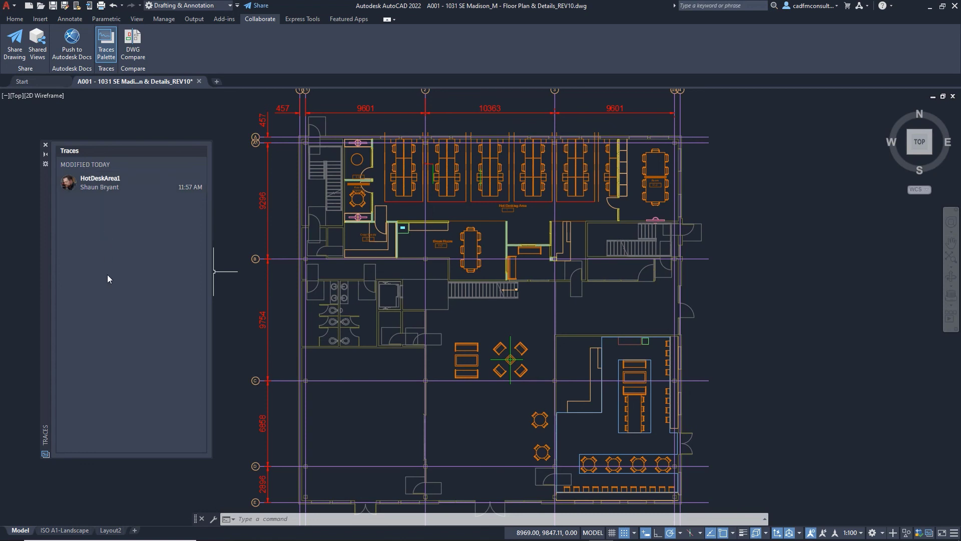
{"action": "left_click", "coordinate": [46, 145]}
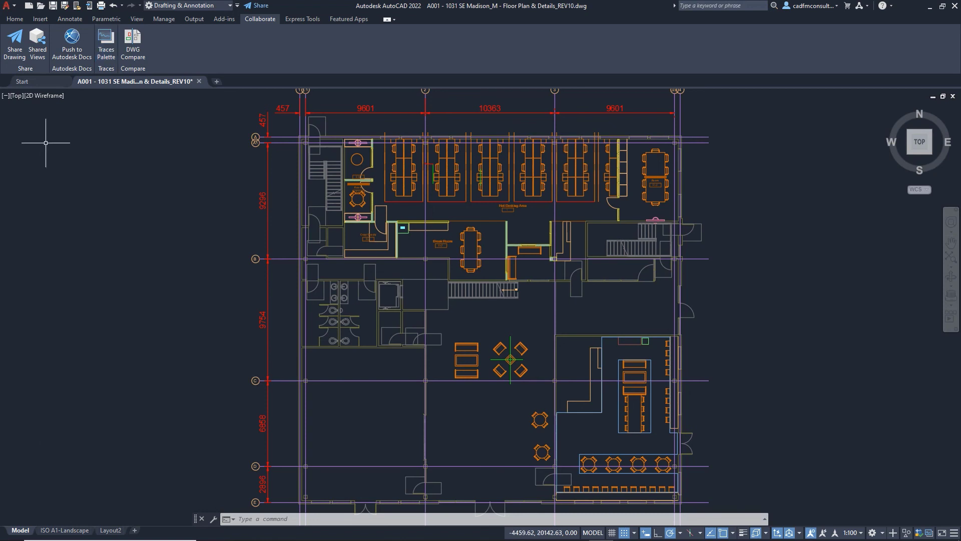